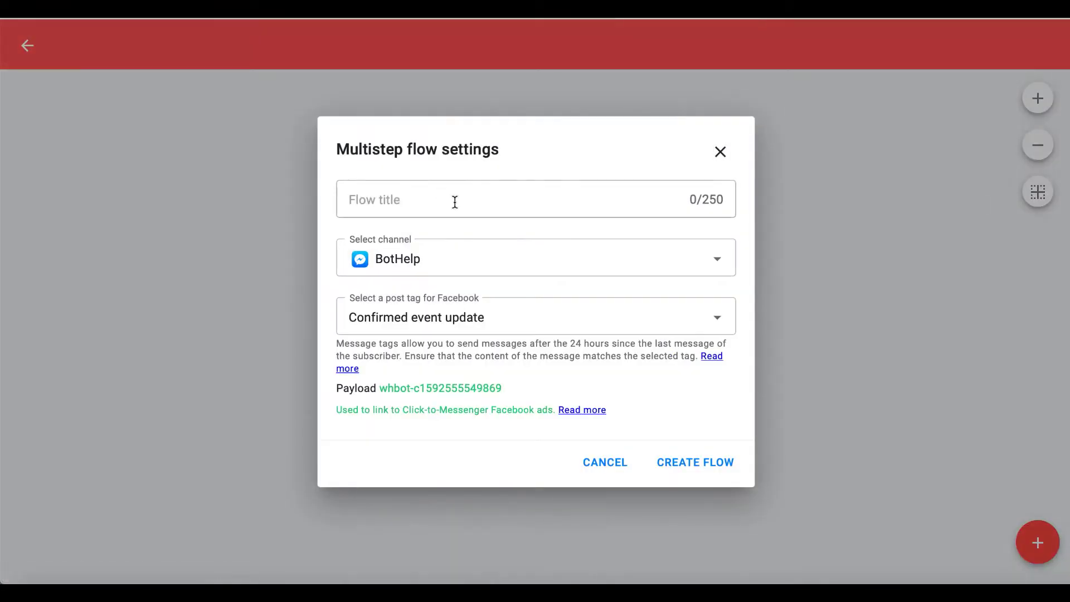
Step: Create a multistep flow titled "Webinar" for the BotHelp.io Messenger channel
{"action": "left_click", "coordinate": [455, 202]}
{"action": "type", "text": "Webinar"}
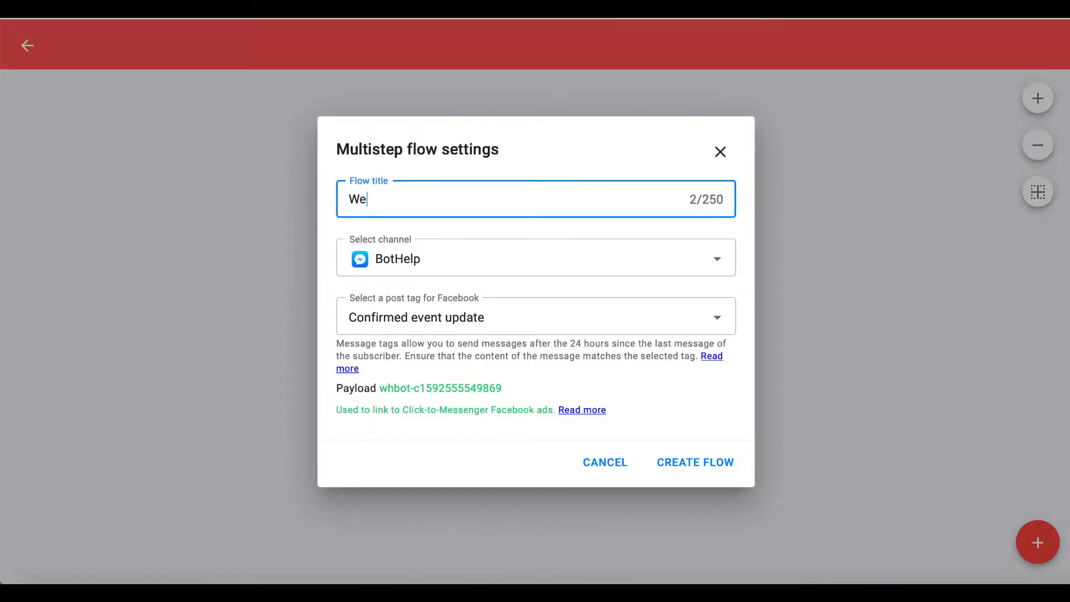
{"action": "left_click", "coordinate": [434, 269]}
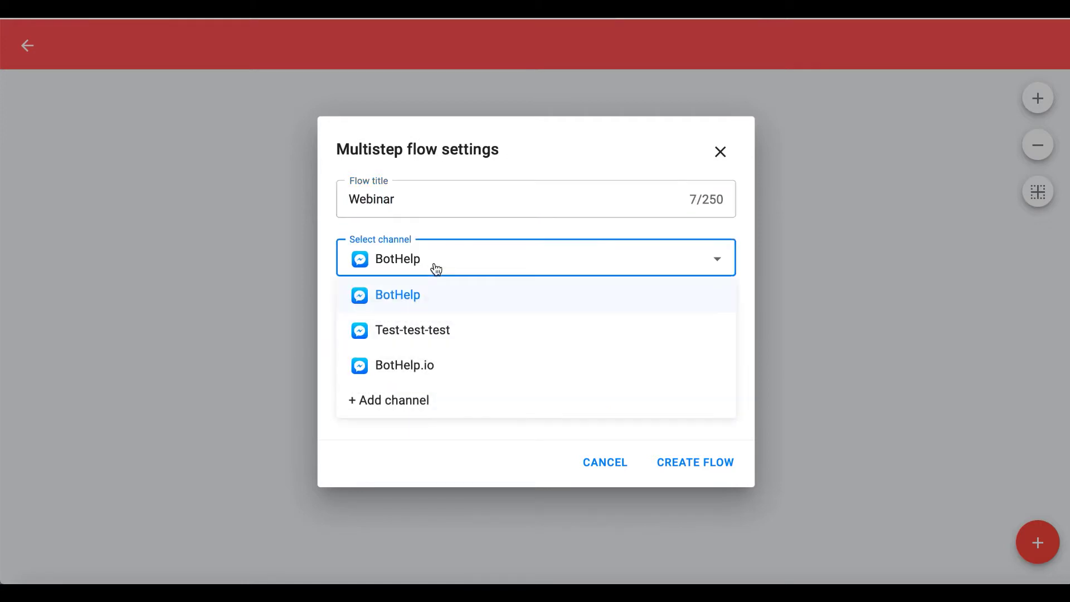
{"action": "left_click", "coordinate": [417, 368]}
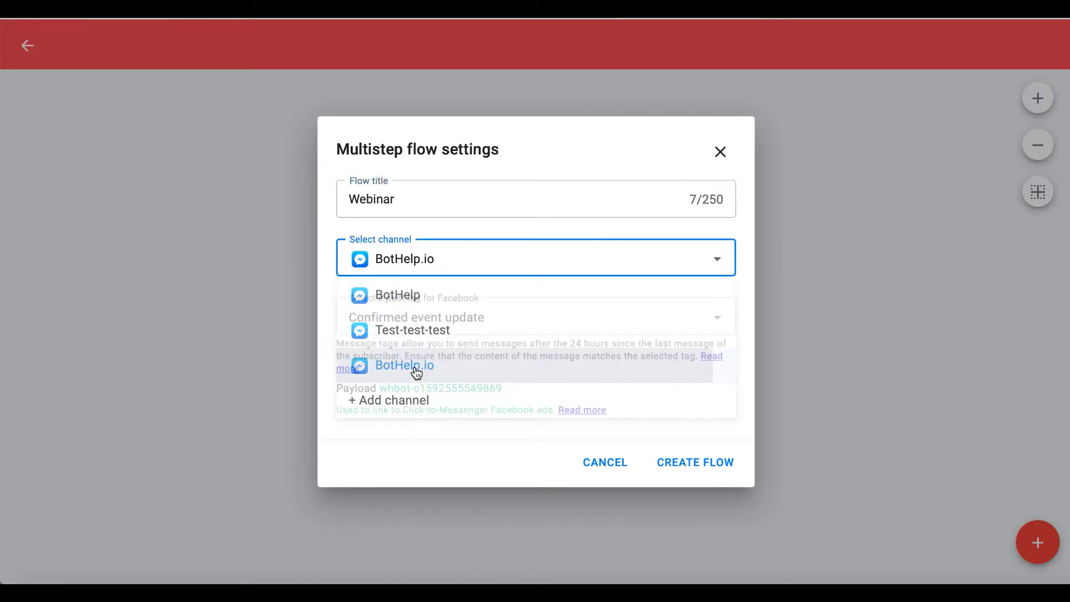
{"action": "left_click", "coordinate": [683, 464]}
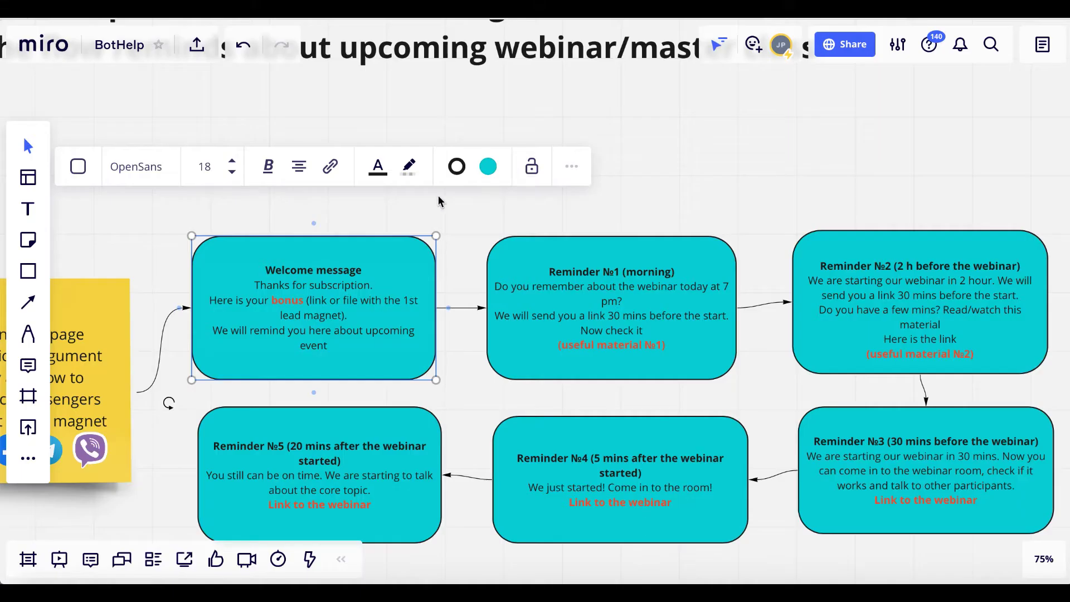
Step: Copy the welcome message body from the Miro board and paste it into the new step's text message in BotHelp
{"action": "double_click", "coordinate": [256, 285]}
{"action": "left_click", "coordinate": [256, 285]}
{"action": "left_click_drag", "start_coordinate": [255, 285], "coordinate": [358, 349]}
{"action": "right_click", "coordinate": [341, 330]}
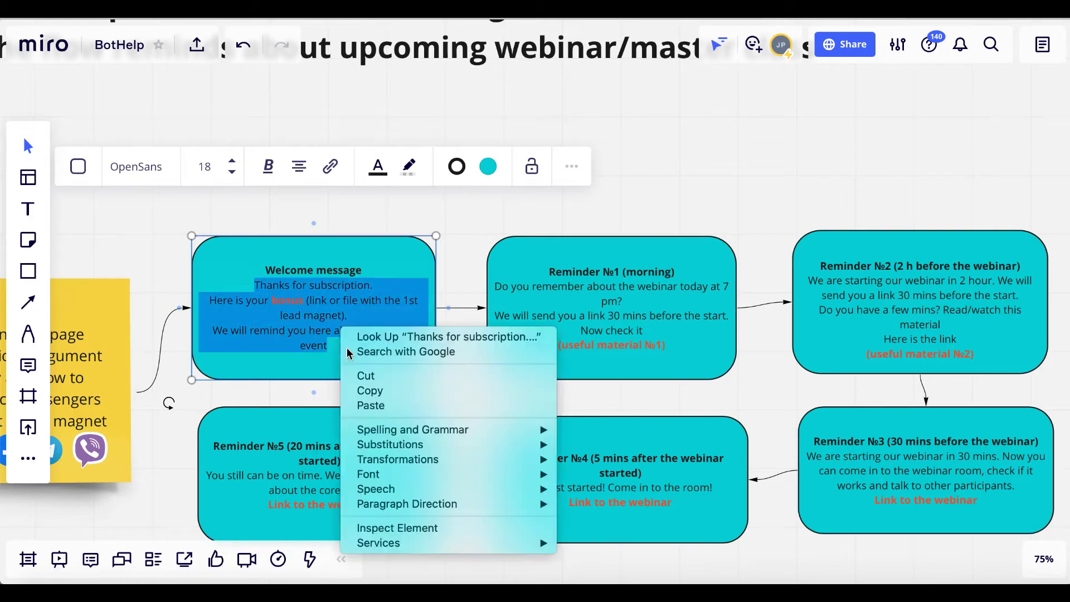
{"action": "left_click", "coordinate": [368, 392]}
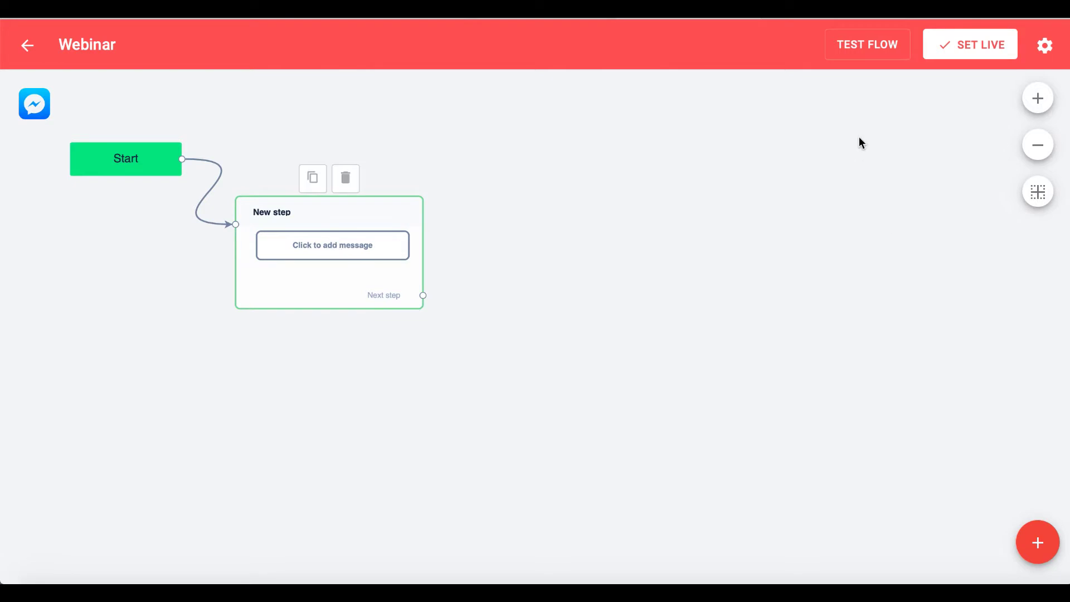
{"action": "left_click", "coordinate": [817, 190]}
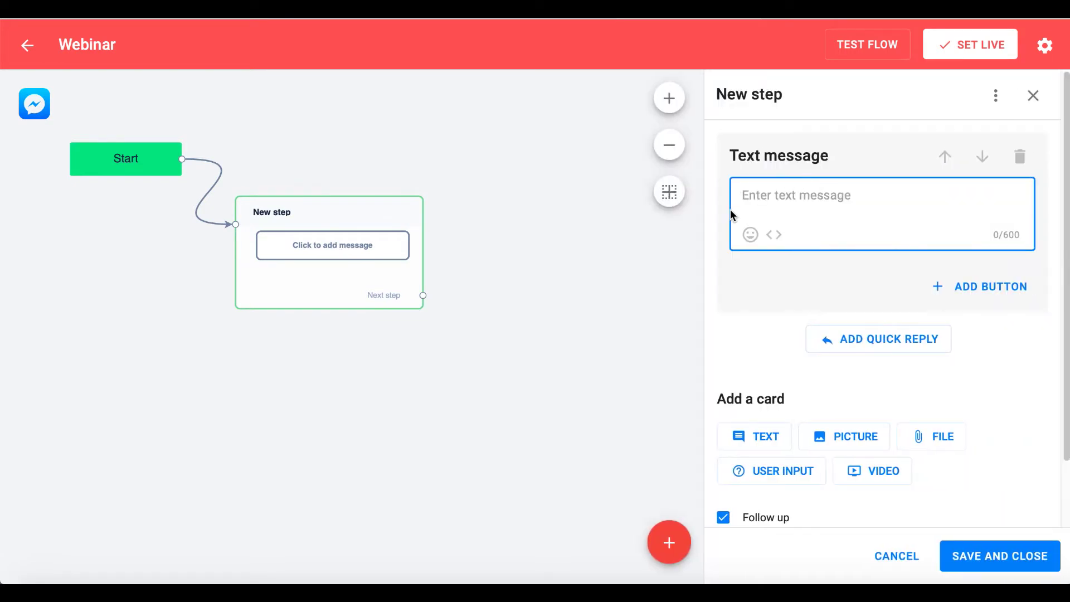
{"action": "key", "text": "ctrl+v"}
Step: Rename the new step as "welcome"
{"action": "left_click", "coordinate": [771, 108]}
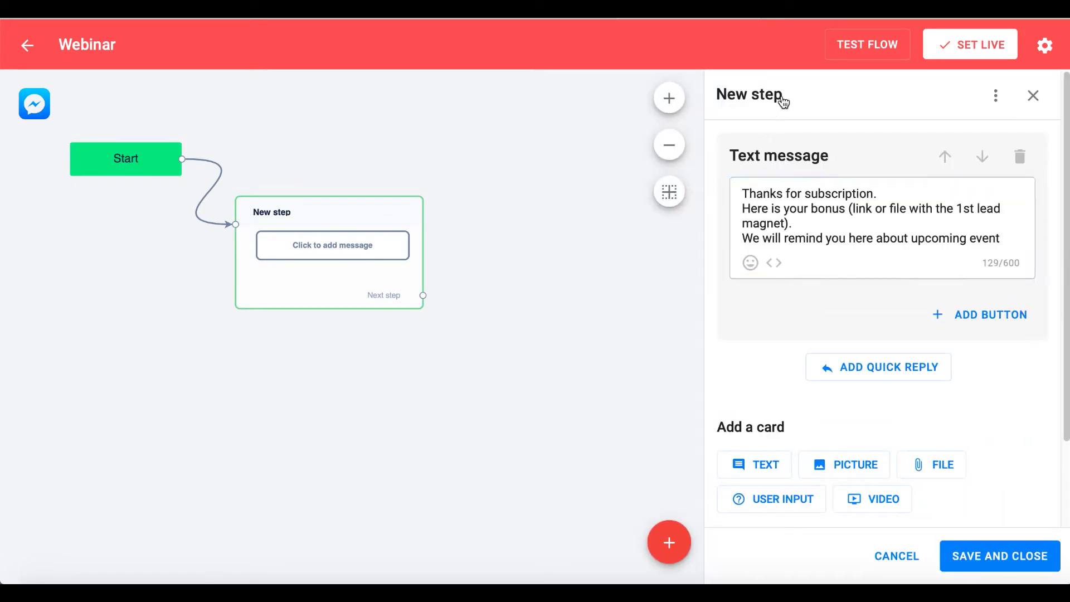
{"action": "left_click", "coordinate": [782, 98]}
{"action": "left_click_drag", "start_coordinate": [792, 96], "coordinate": [703, 80]}
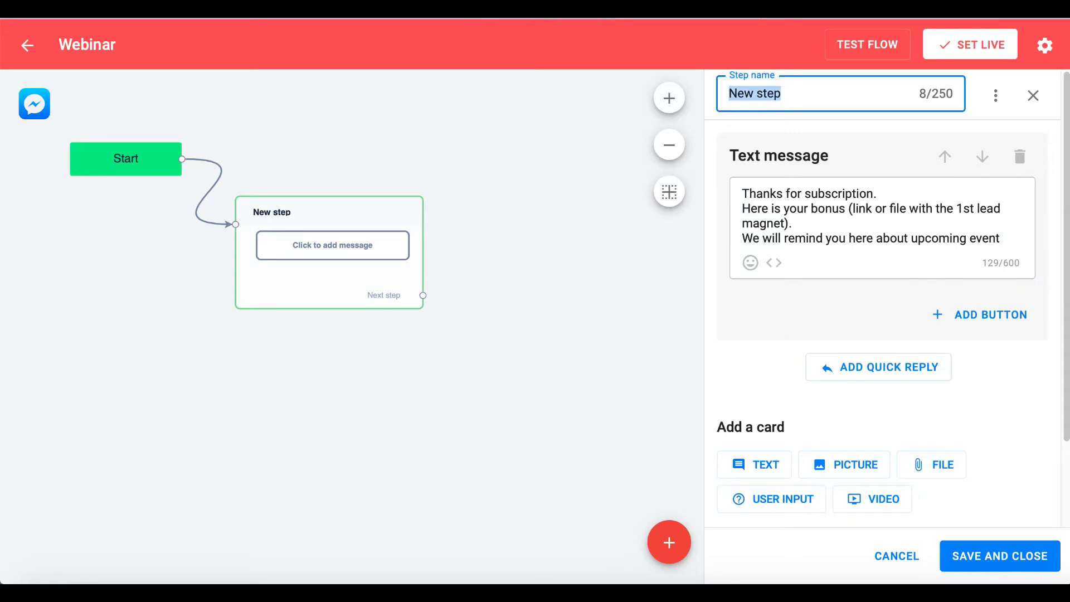
{"action": "type", "text": "welcome"}
Step: Start the text message with a line holding the Name variable and a grinning emoji, and remove the bonus sentence
{"action": "left_click", "coordinate": [770, 205]}
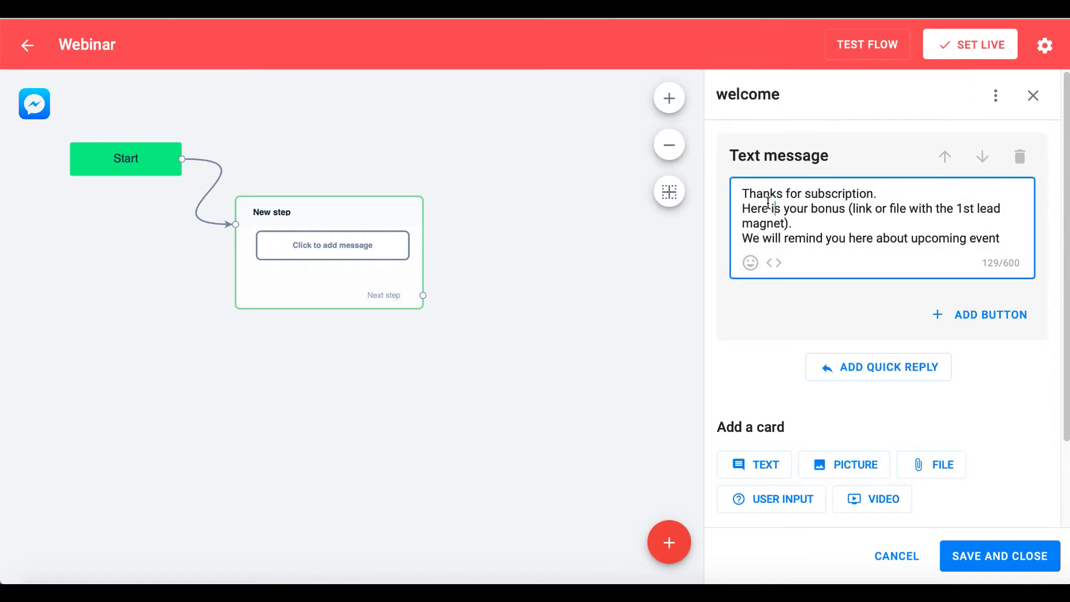
{"action": "key", "text": "Return"}
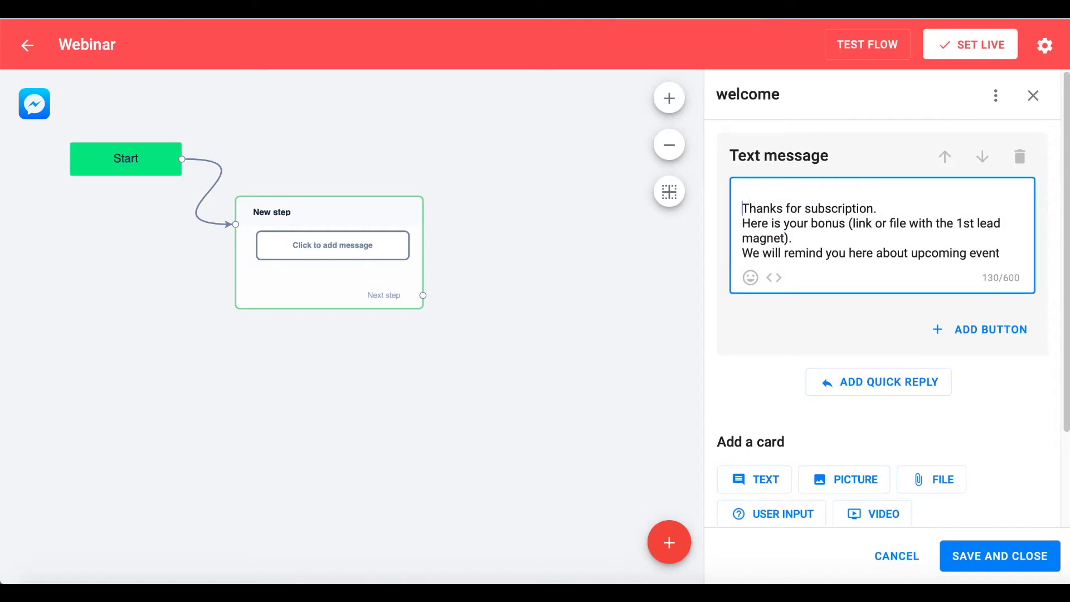
{"action": "left_click", "coordinate": [744, 194]}
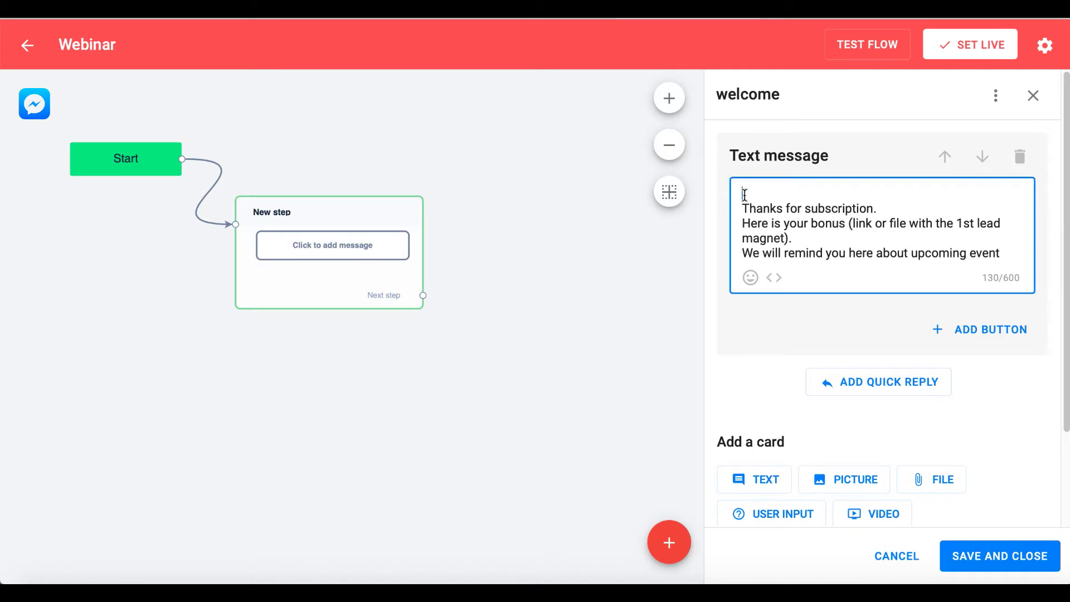
{"action": "left_click", "coordinate": [773, 277]}
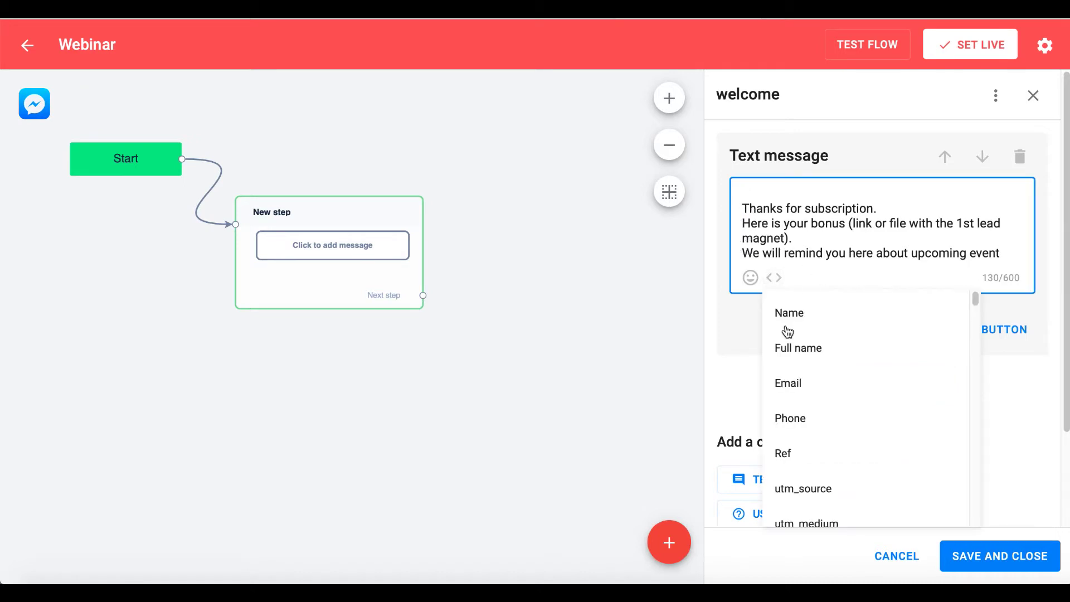
{"action": "left_click", "coordinate": [793, 319]}
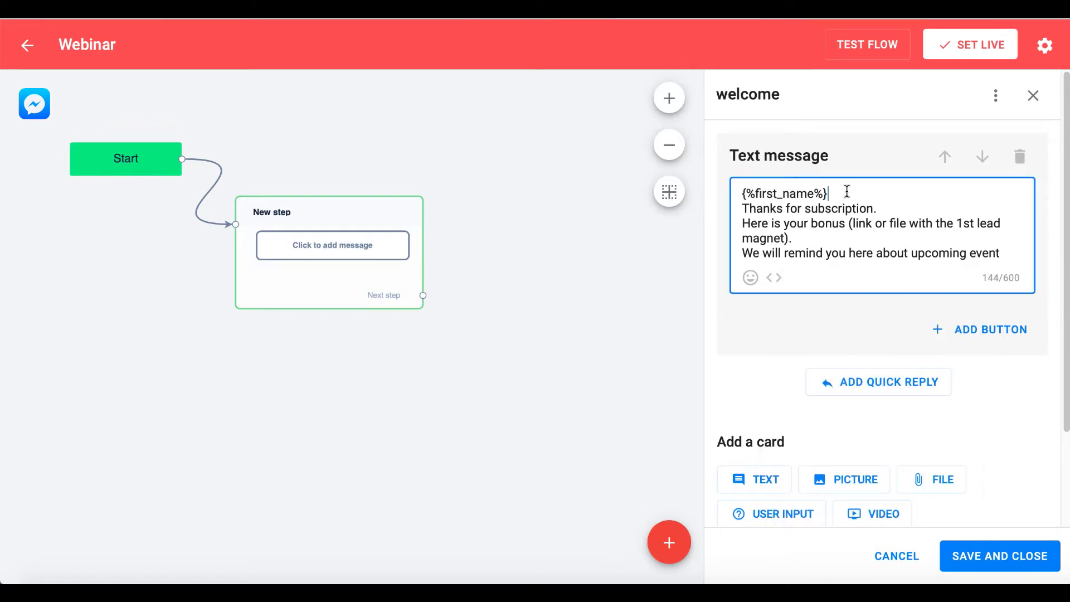
{"action": "left_click", "coordinate": [751, 283]}
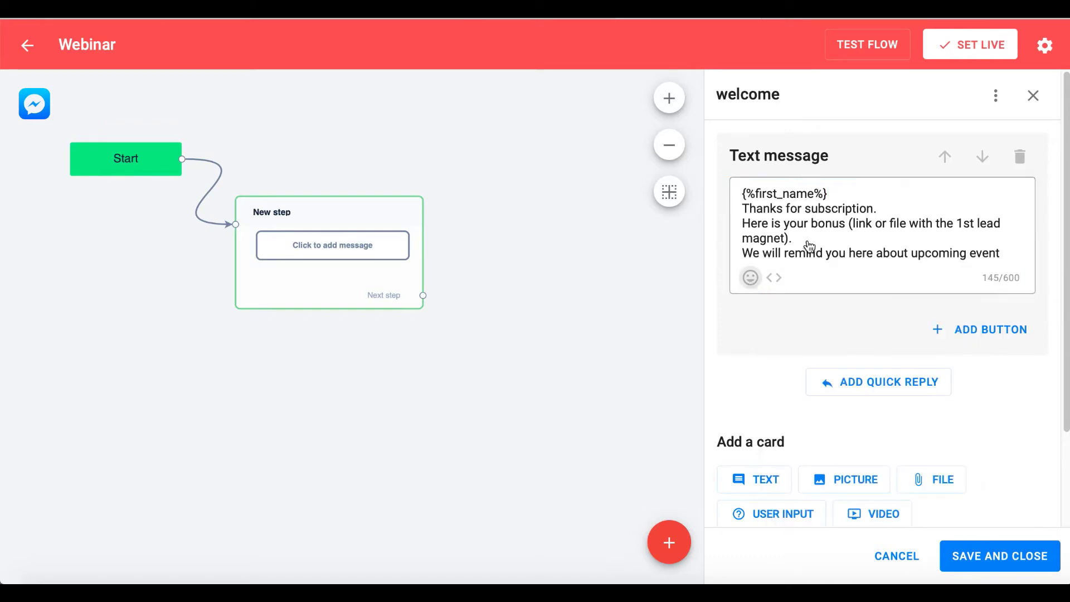
{"action": "left_click", "coordinate": [758, 376]}
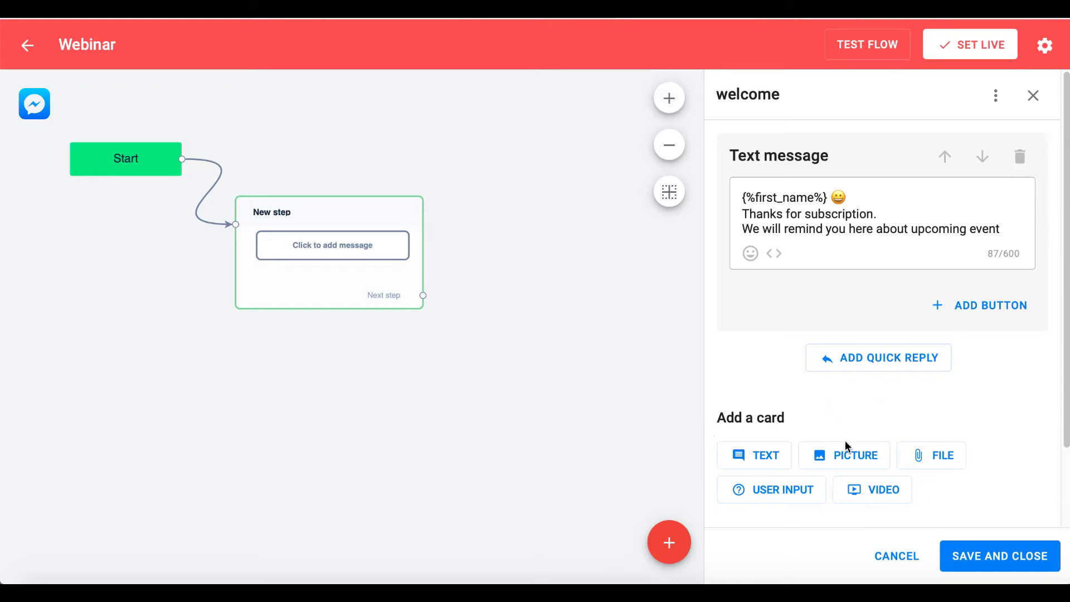
Step: Add the picture "Баннер для мини-лендинга.png" from Downloads to the welcome step and move it above the text message
{"action": "left_click", "coordinate": [845, 461]}
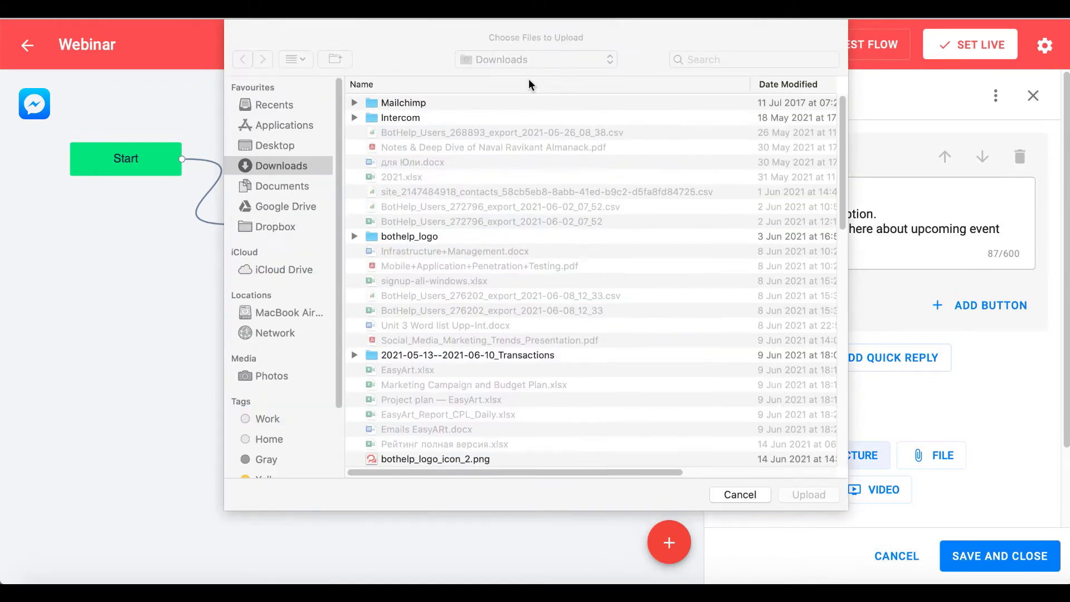
{"action": "left_click_drag", "start_coordinate": [841, 204], "coordinate": [844, 312]}
{"action": "left_click", "coordinate": [423, 360]}
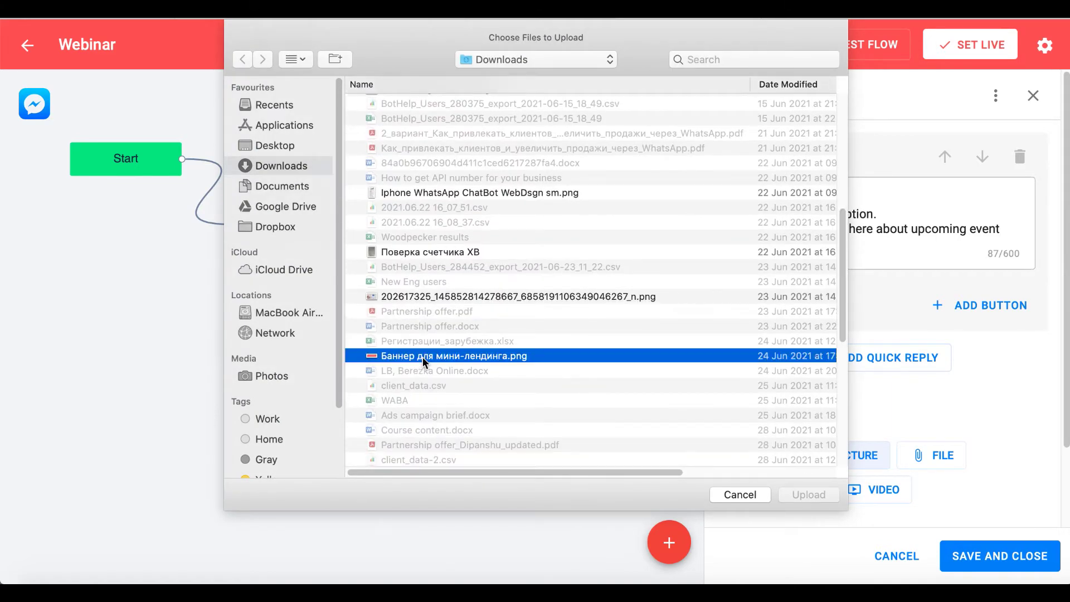
{"action": "left_click", "coordinate": [808, 494]}
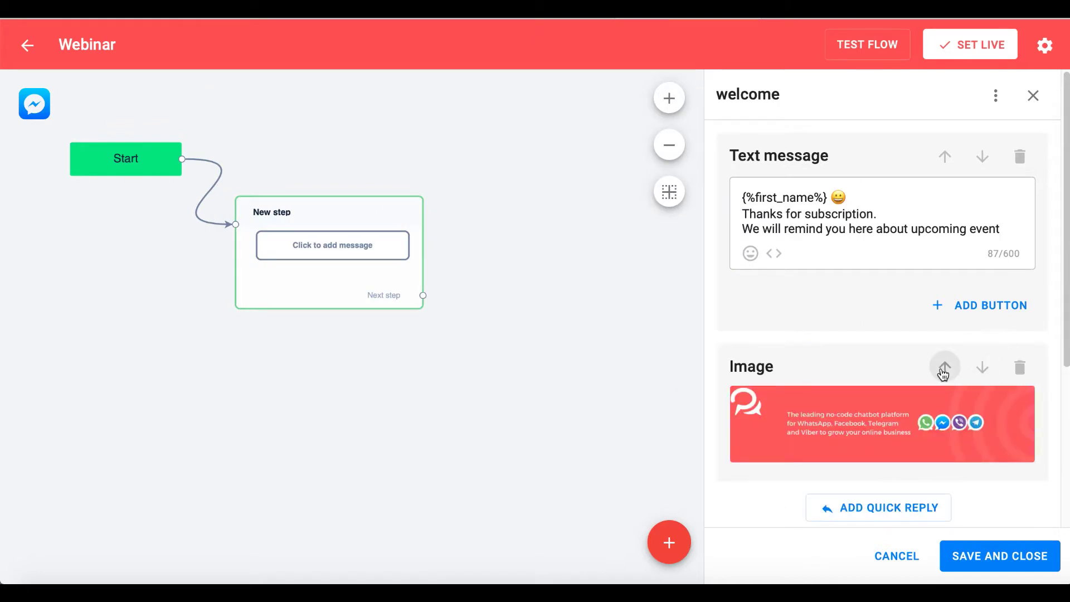
{"action": "left_click", "coordinate": [944, 369]}
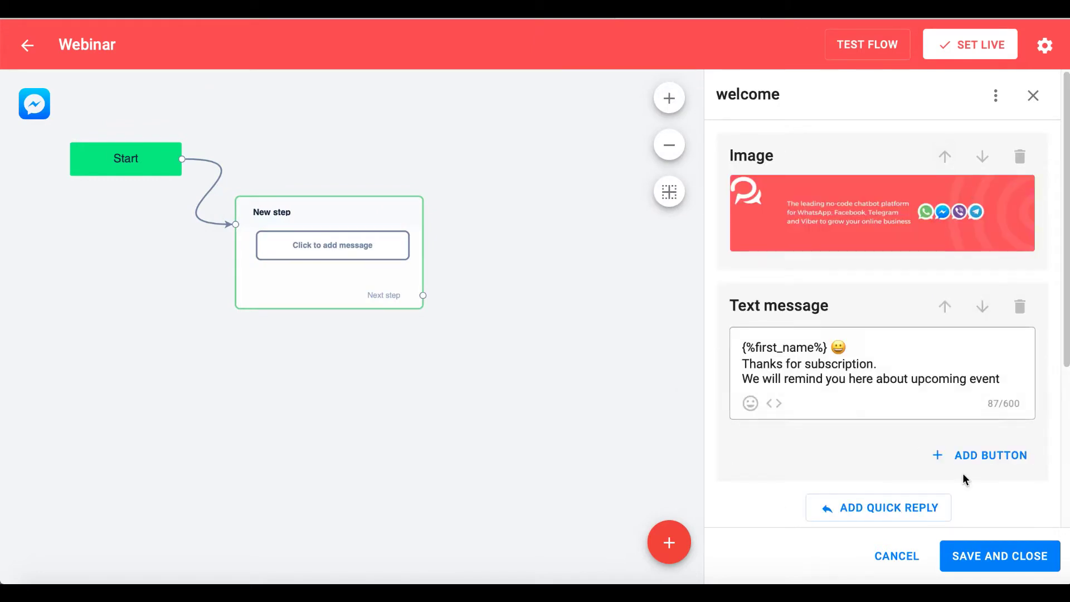
Step: Add a button titled "Here is your bonus 👇" to the welcome text message
{"action": "left_click_drag", "start_coordinate": [1067, 368], "coordinate": [1066, 486]}
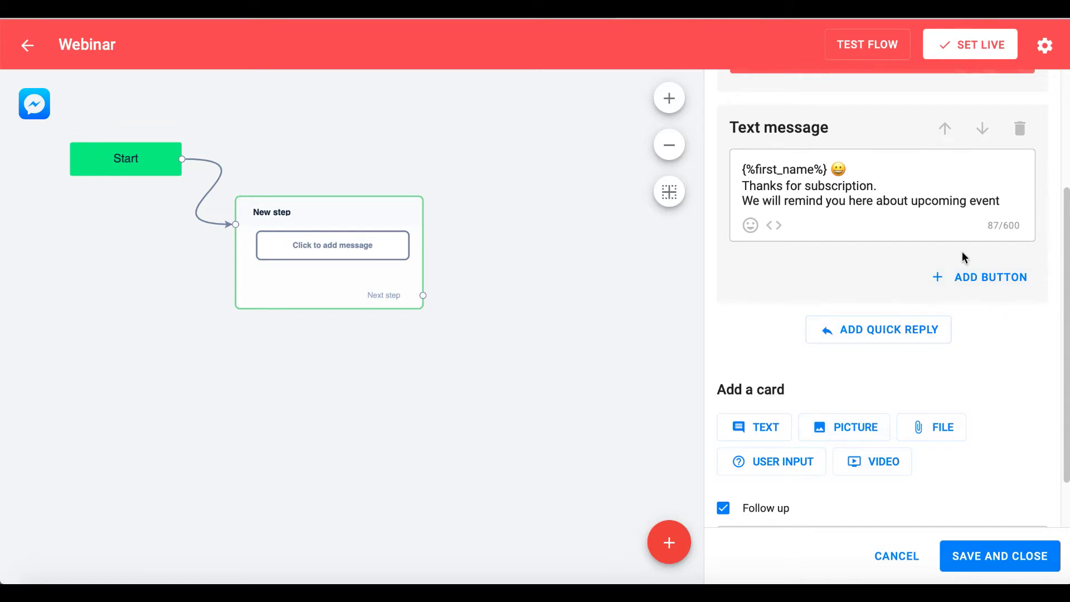
{"action": "left_click", "coordinate": [991, 279]}
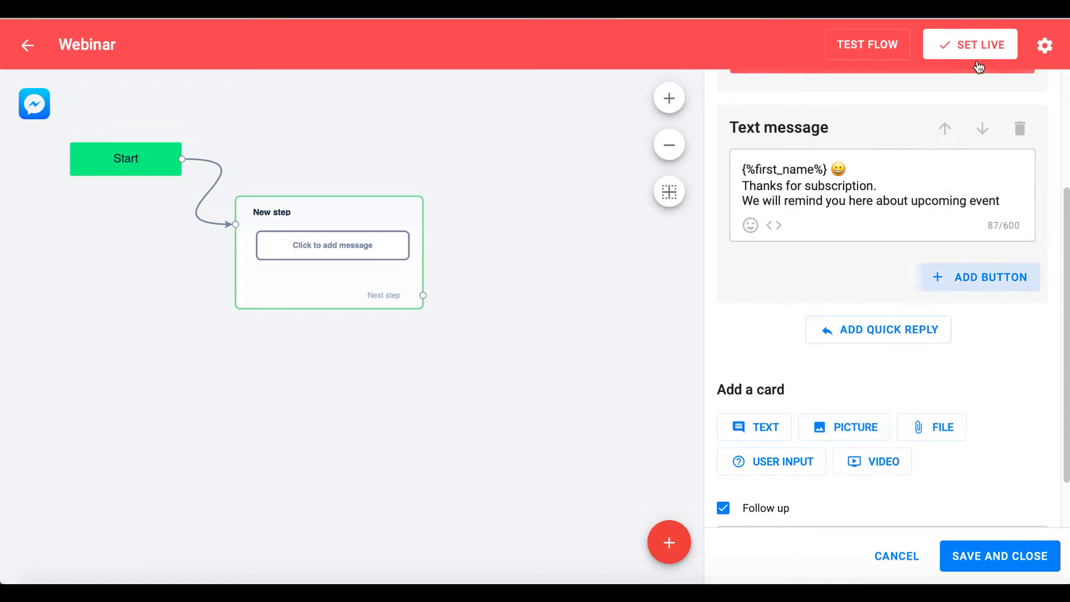
{"action": "left_click", "coordinate": [616, 171]}
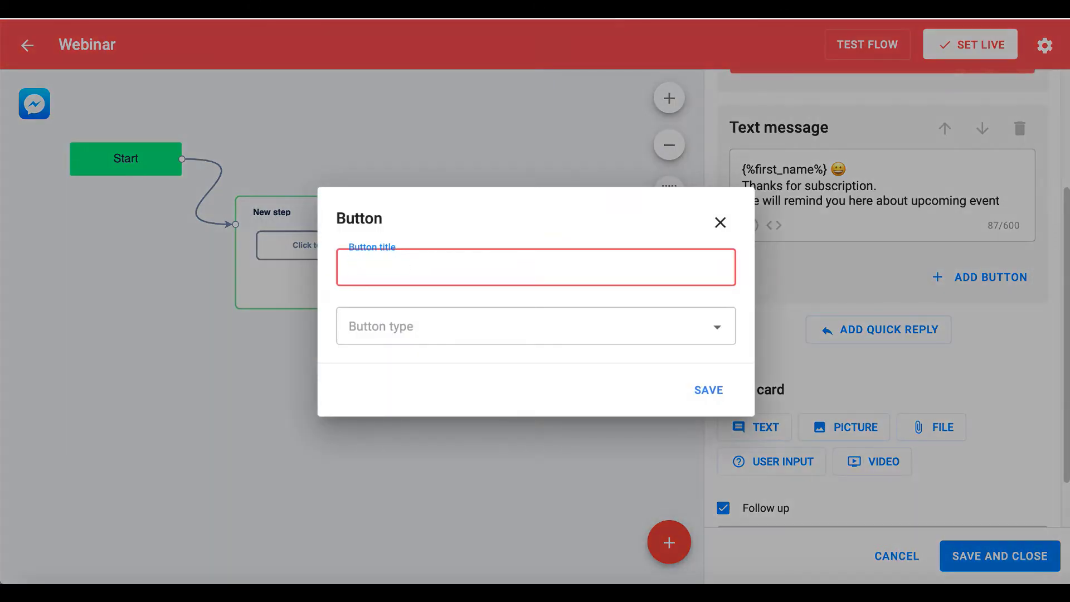
{"action": "left_click", "coordinate": [420, 268]}
{"action": "type", "text": "Here is your bonus 👇"}
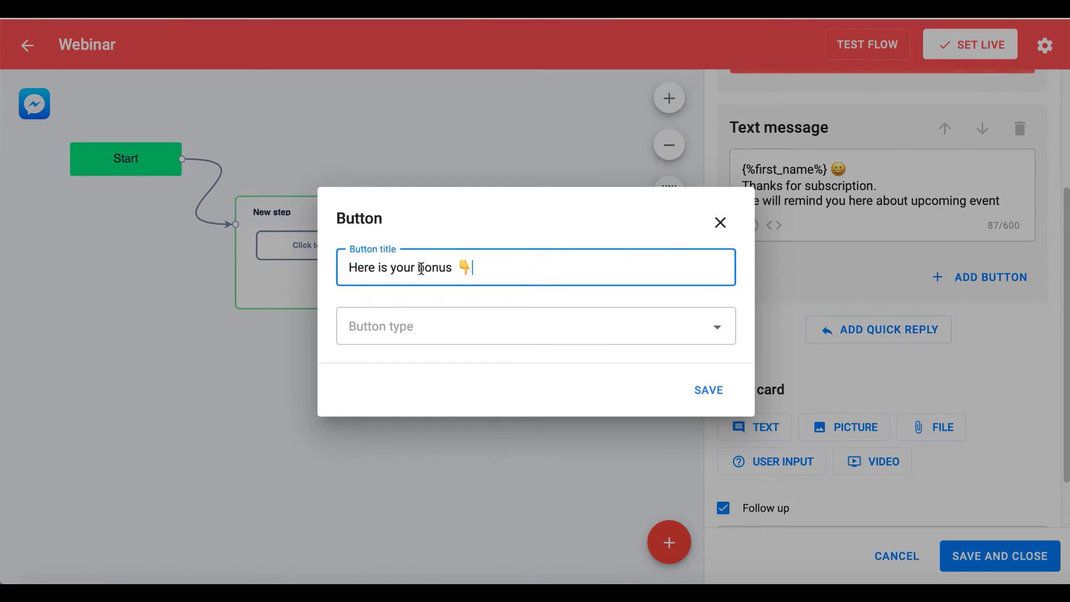
{"action": "left_click", "coordinate": [446, 333]}
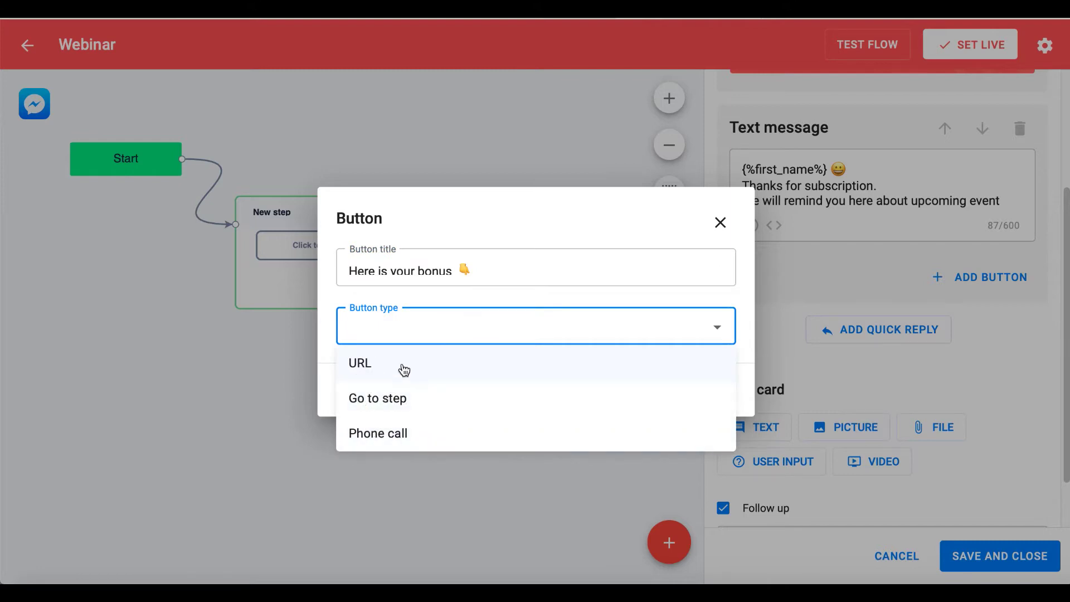
{"action": "left_click", "coordinate": [368, 373]}
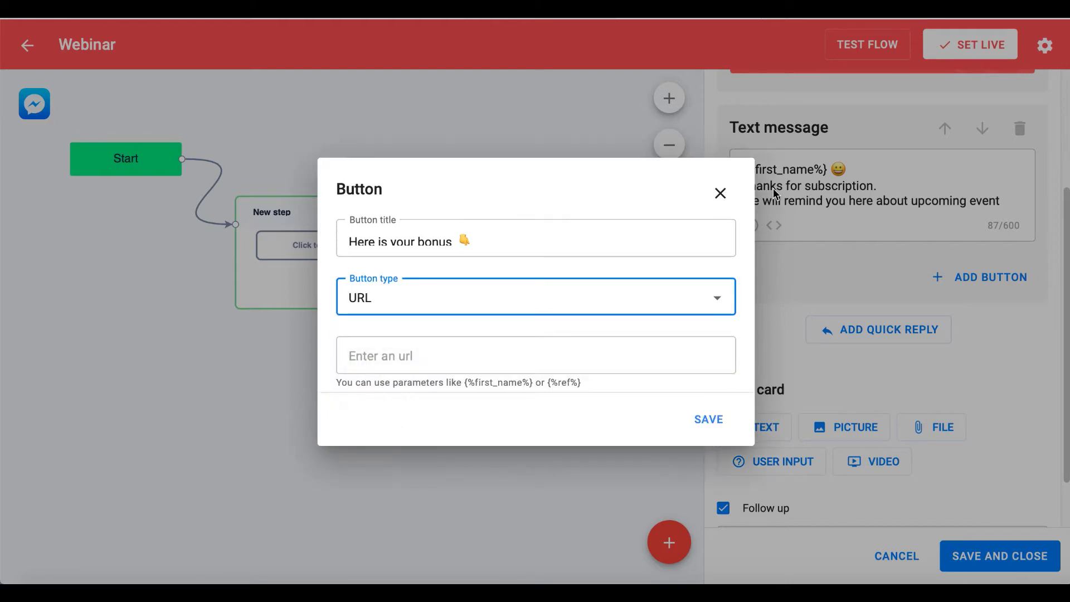
{"action": "left_click", "coordinate": [530, 355]}
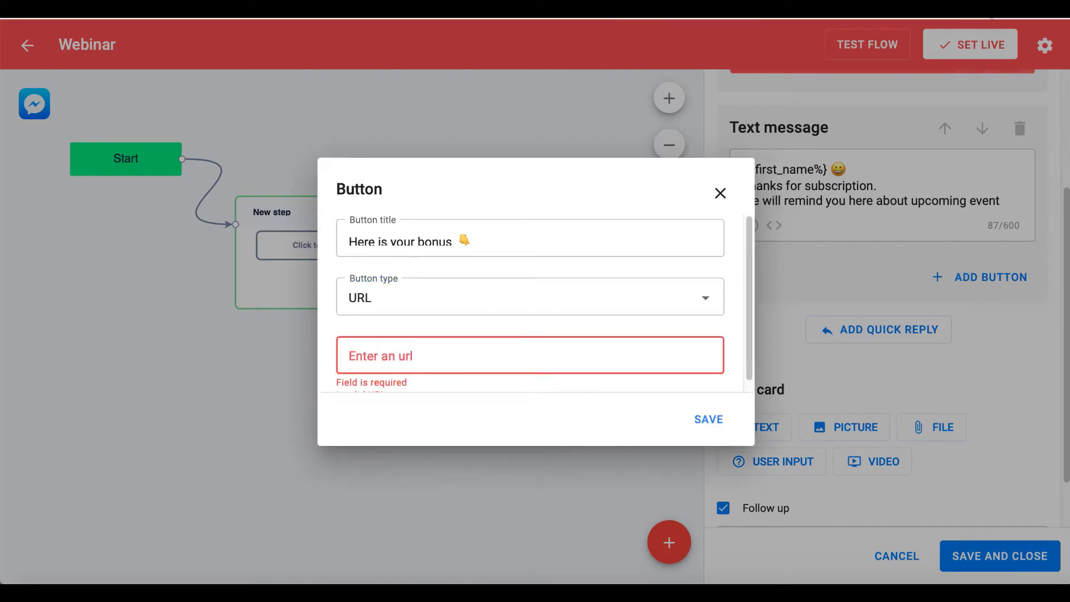
{"action": "left_click", "coordinate": [422, 357]}
{"action": "type", "text": "https://bothelp.io"}
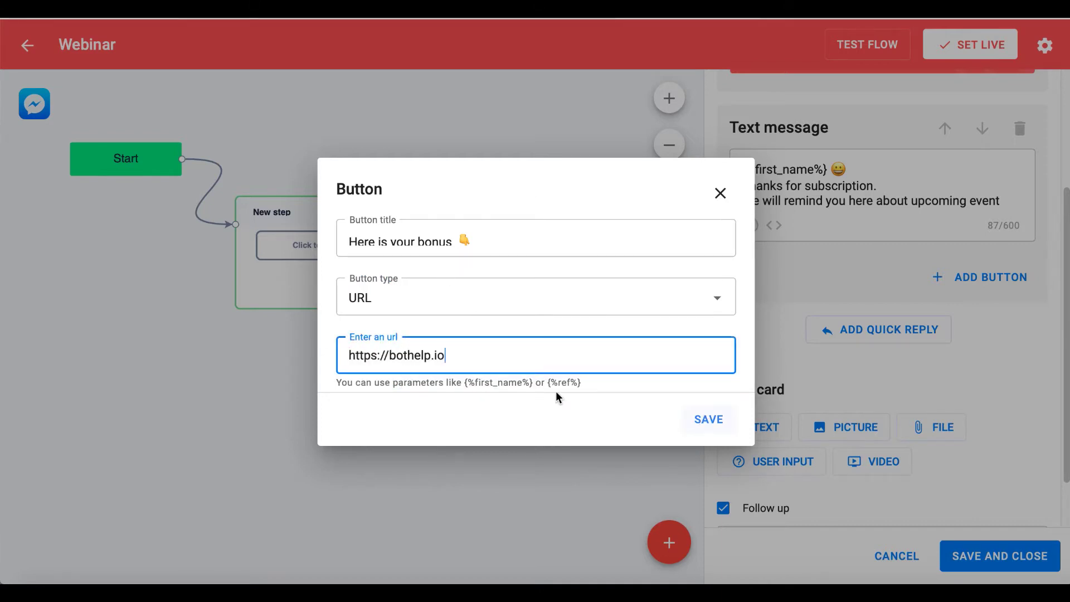
{"action": "left_click", "coordinate": [705, 422]}
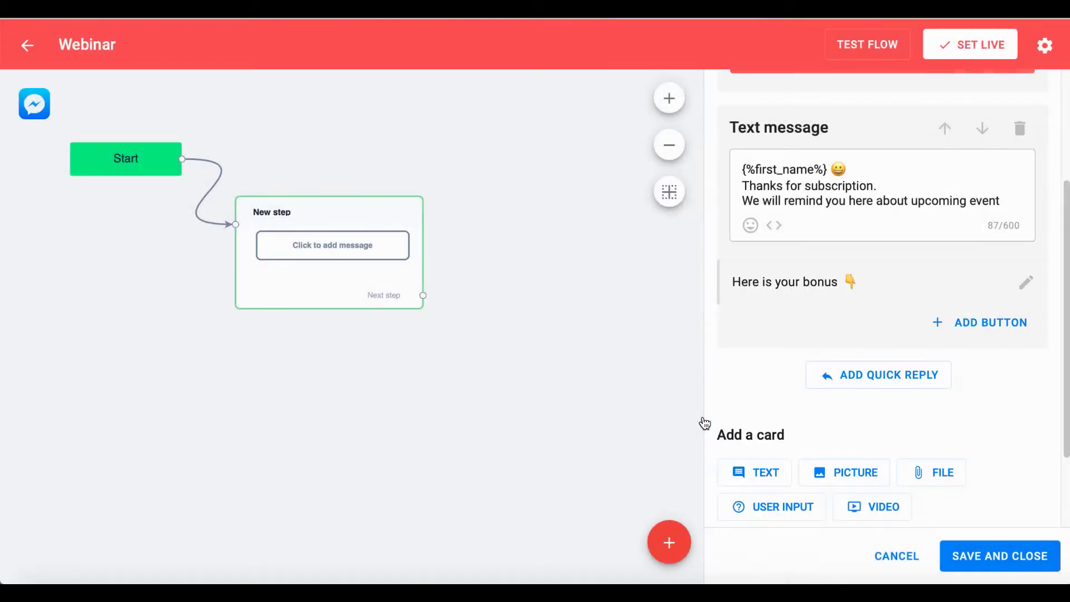
{"action": "left_click", "coordinate": [975, 564]}
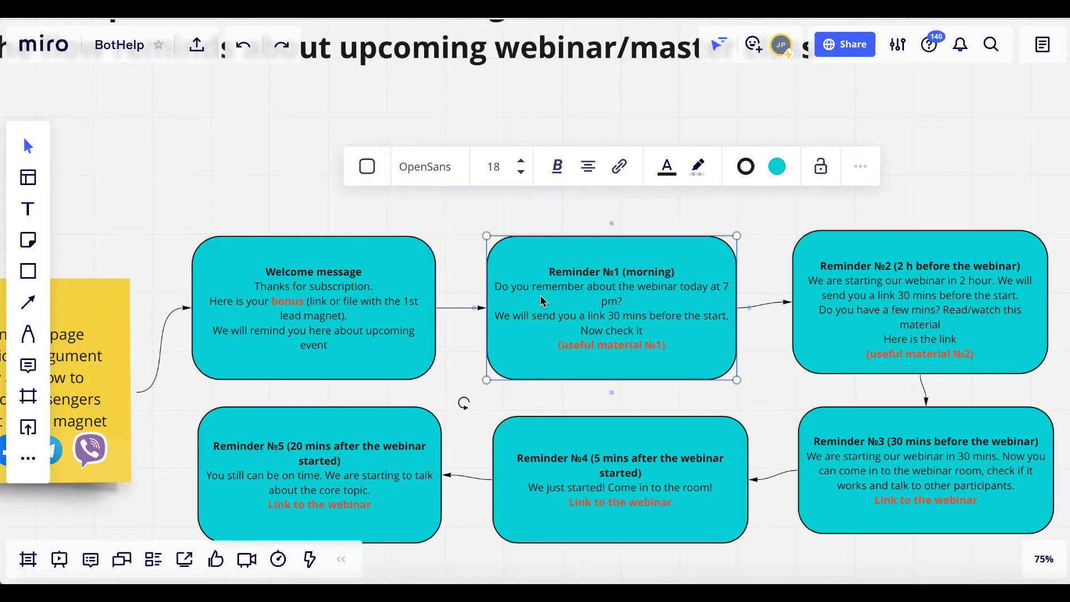
Step: Copy the full Reminder №1 (morning) text, including its heading, from the Miro board
{"action": "left_click", "coordinate": [538, 286]}
{"action": "left_click", "coordinate": [548, 287]}
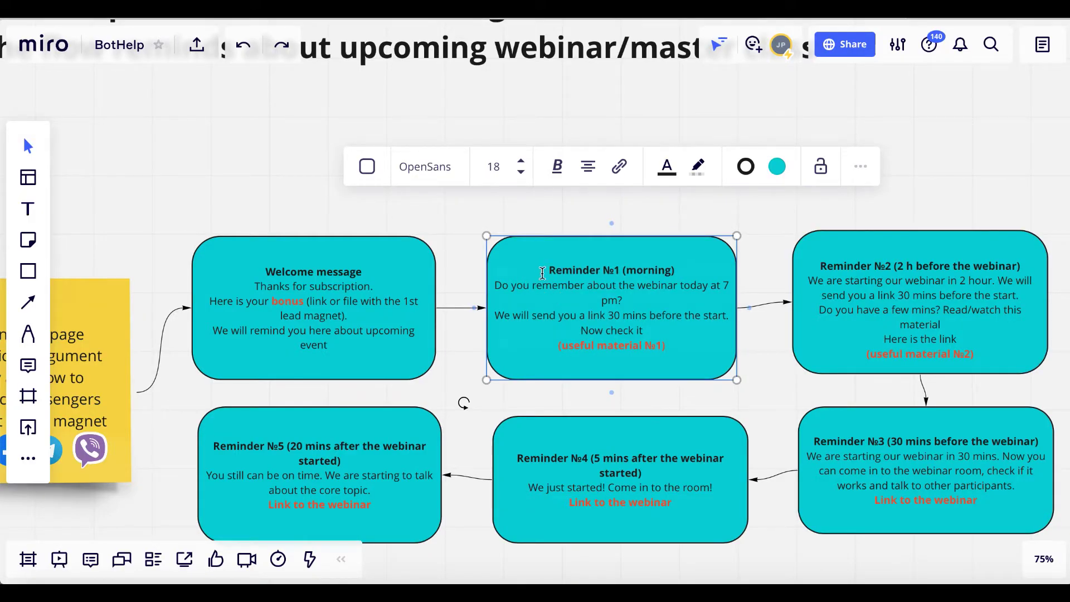
{"action": "left_click", "coordinate": [718, 373], "text": "shift"}
{"action": "right_click", "coordinate": [640, 307]}
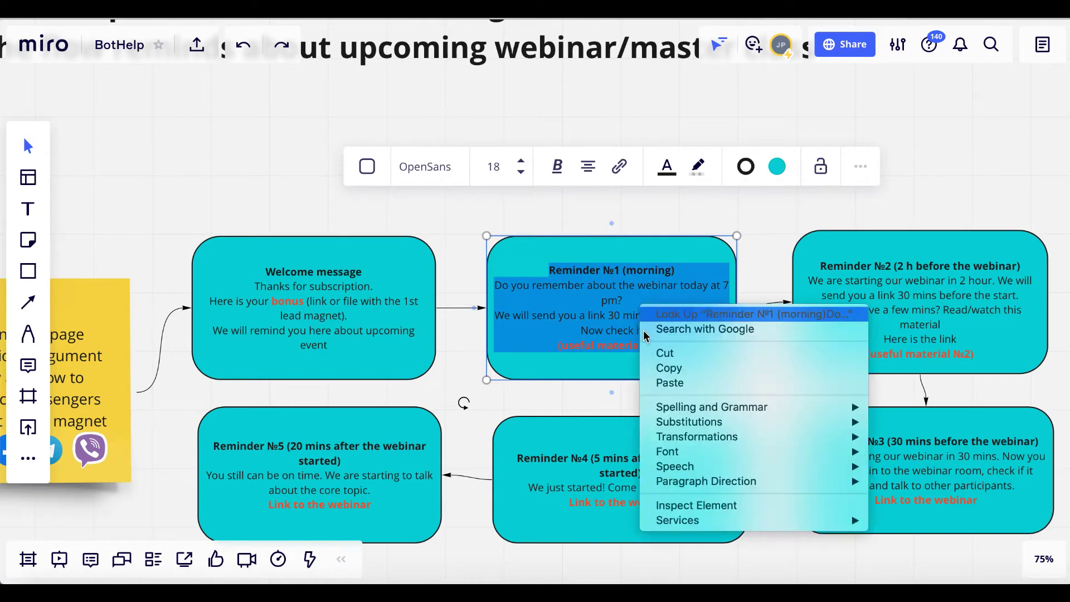
{"action": "left_click", "coordinate": [664, 370]}
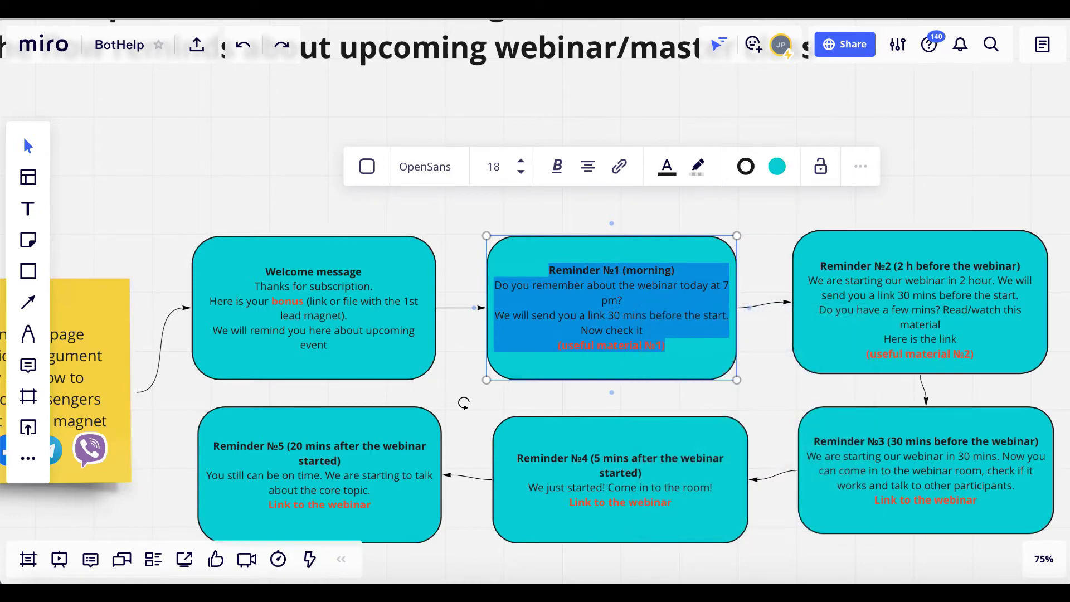
Step: Switch to BotHelp, add a new Message step to the Webinar flow and paste the Reminder №1 text into its text message
{"action": "left_click", "coordinate": [681, 15]}
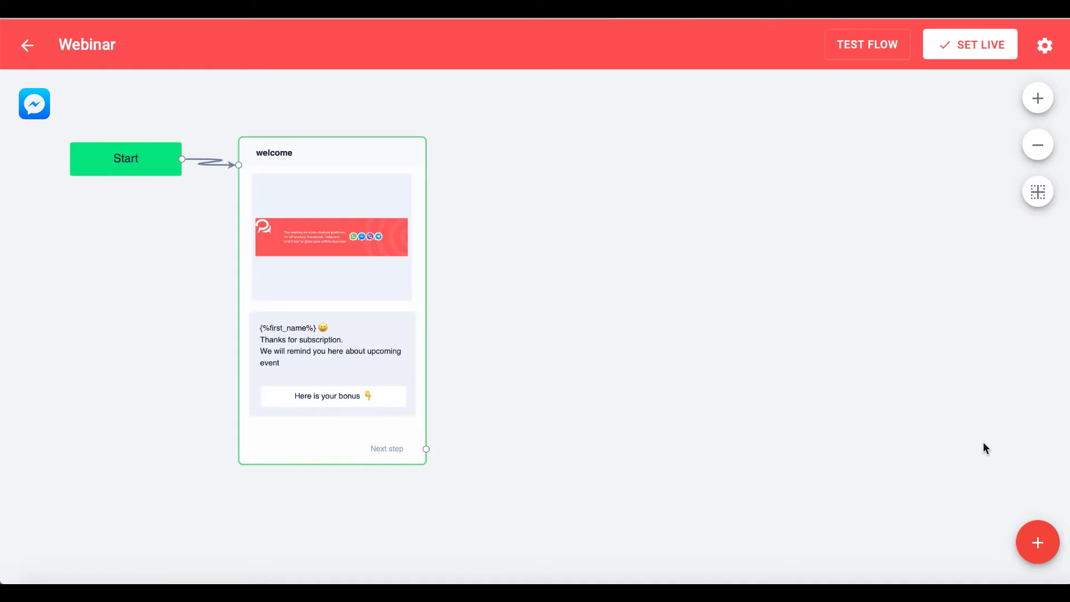
{"action": "left_click", "coordinate": [1038, 541]}
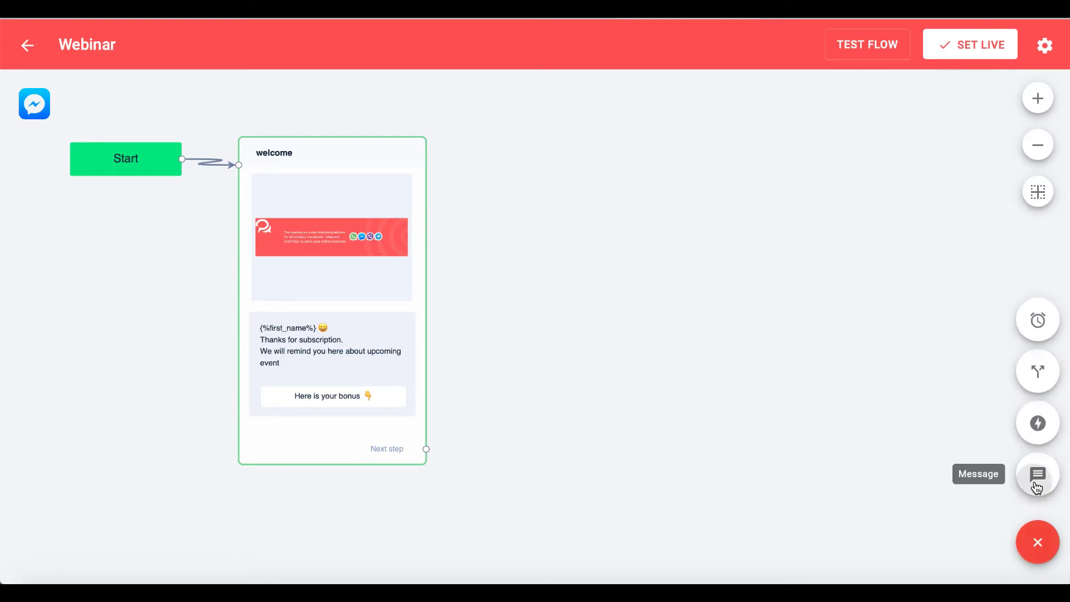
{"action": "left_click", "coordinate": [1036, 484]}
{"action": "left_click", "coordinate": [630, 260]}
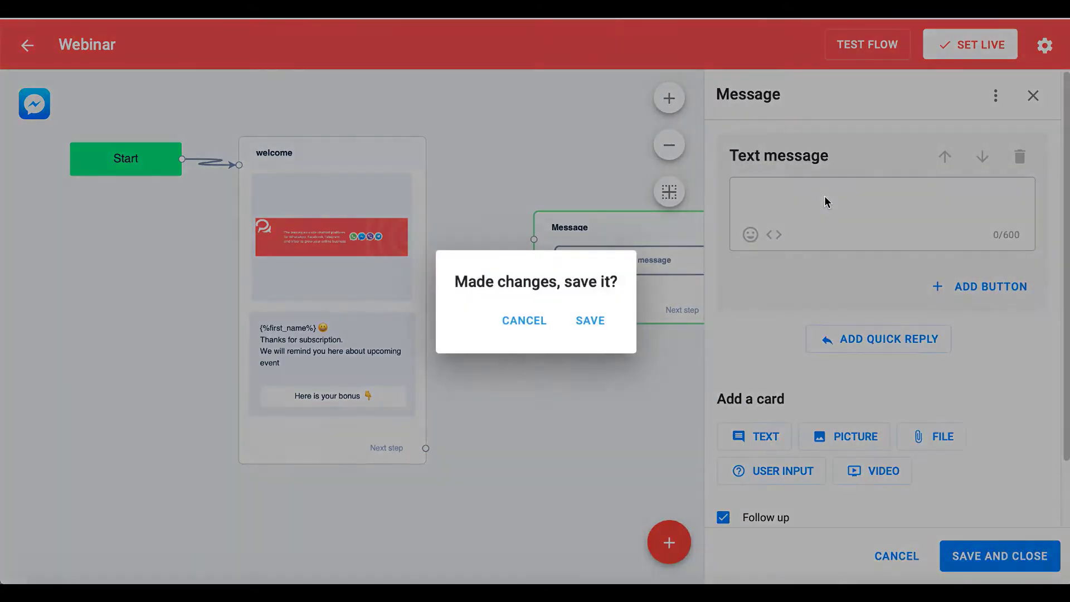
{"action": "left_click", "coordinate": [524, 318]}
{"action": "left_click", "coordinate": [758, 201]}
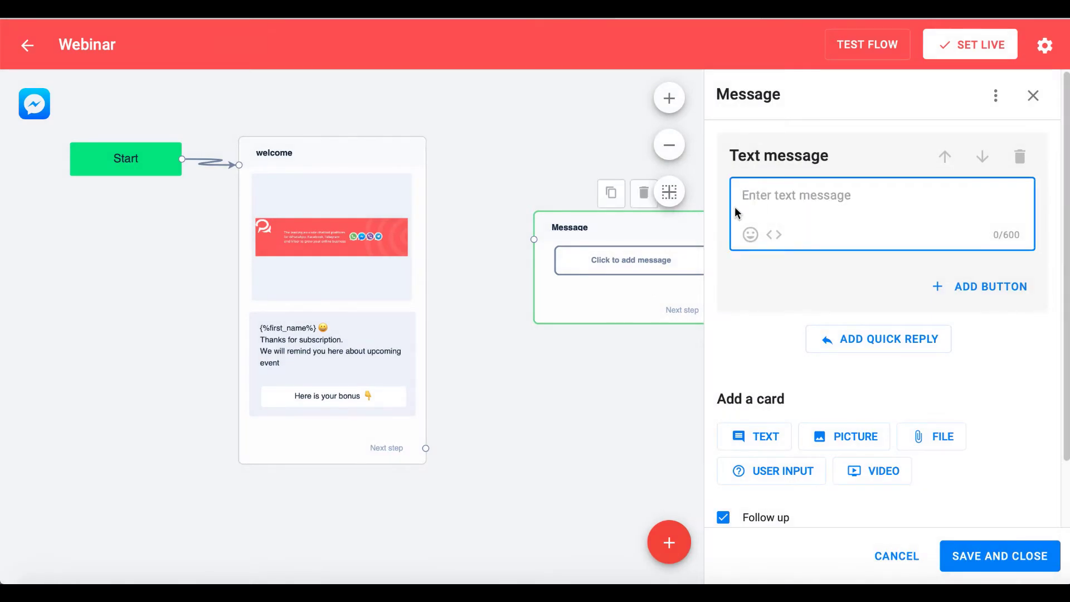
{"action": "key", "text": "ctrl+v"}
Step: Move the heading "Reminder №1 (morning)" out of the message text and use it as the step name
{"action": "left_click_drag", "start_coordinate": [887, 197], "coordinate": [704, 181]}
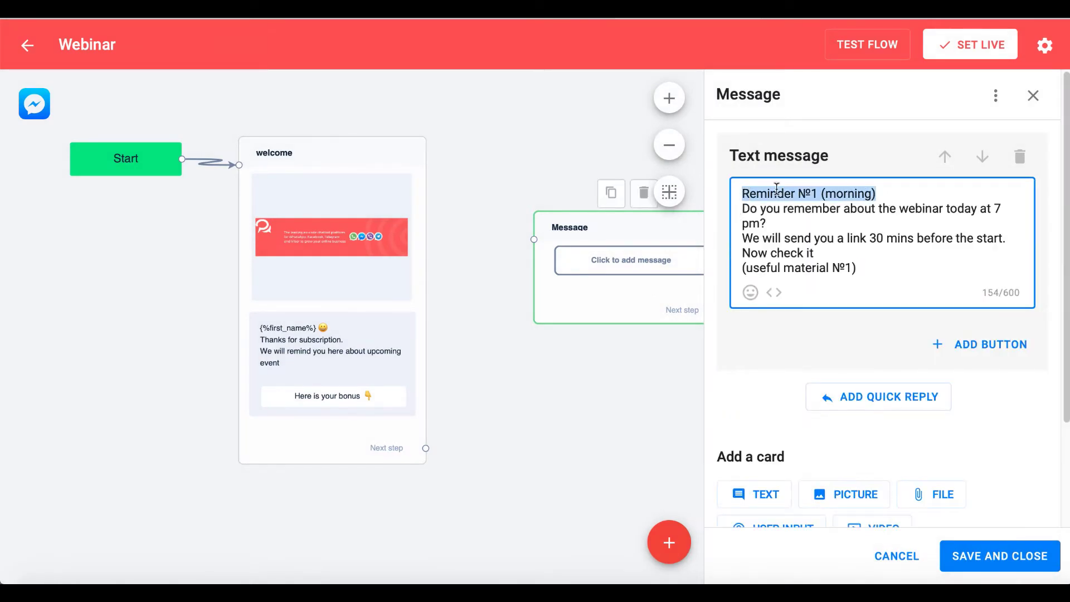
{"action": "right_click", "coordinate": [788, 197]}
{"action": "left_click", "coordinate": [811, 237]}
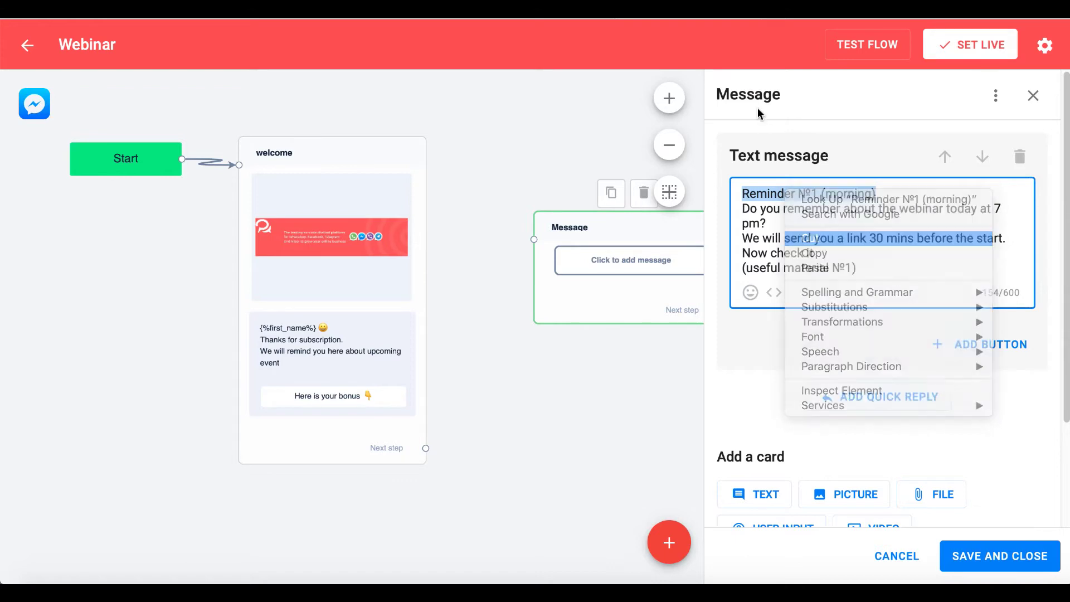
{"action": "left_click", "coordinate": [766, 105]}
{"action": "left_click", "coordinate": [789, 94]}
{"action": "double_click", "coordinate": [725, 88]}
{"action": "key", "text": "ctrl+v"}
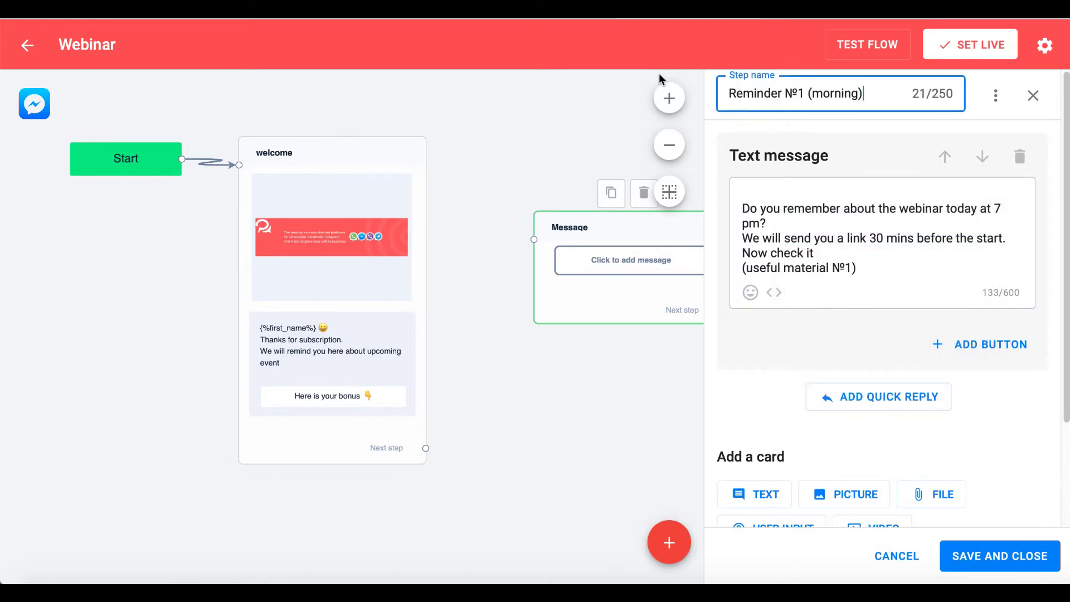
Step: Insert the Name variable at the start of the reminder text and replace the "(useful material №1)" line with 👇
{"action": "left_click", "coordinate": [748, 191]}
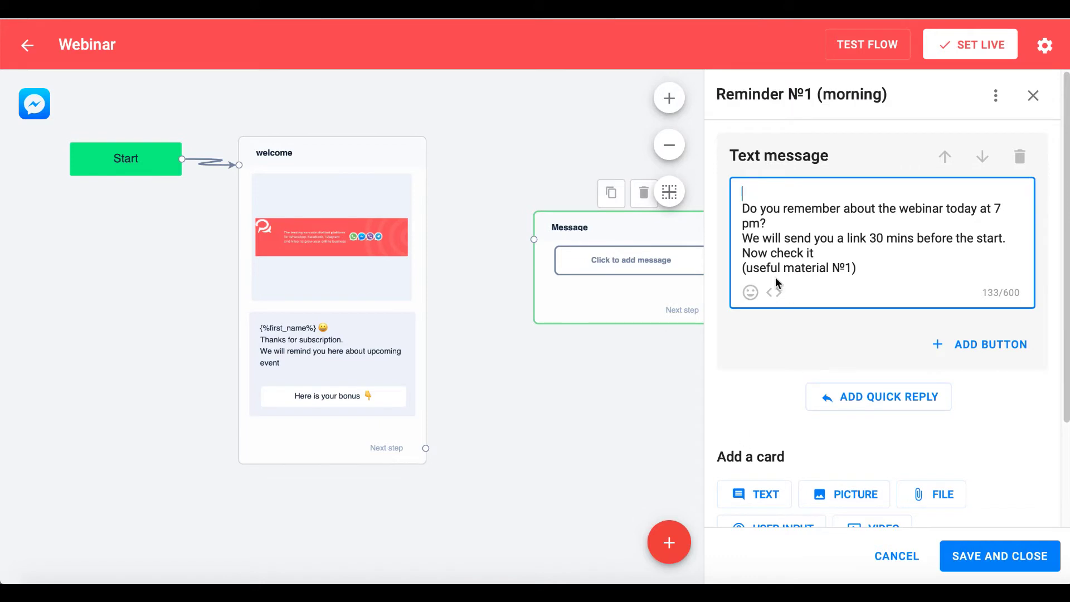
{"action": "left_click", "coordinate": [774, 292]}
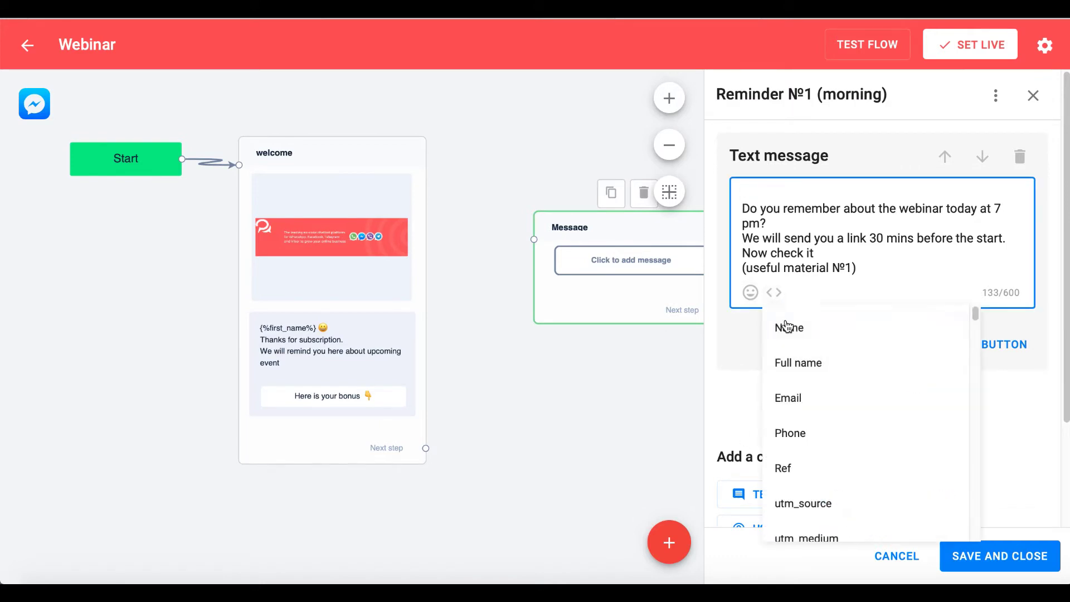
{"action": "left_click", "coordinate": [789, 328]}
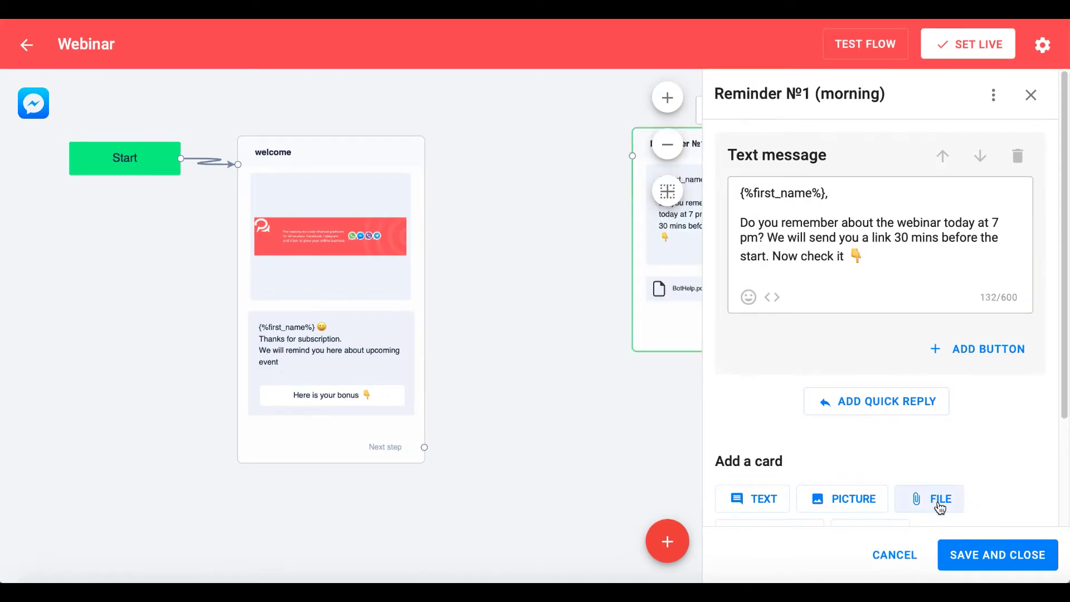
Step: Attach the file BotHelp.pdf from Downloads to the Reminder №1 step and save the step
{"action": "left_click", "coordinate": [940, 507]}
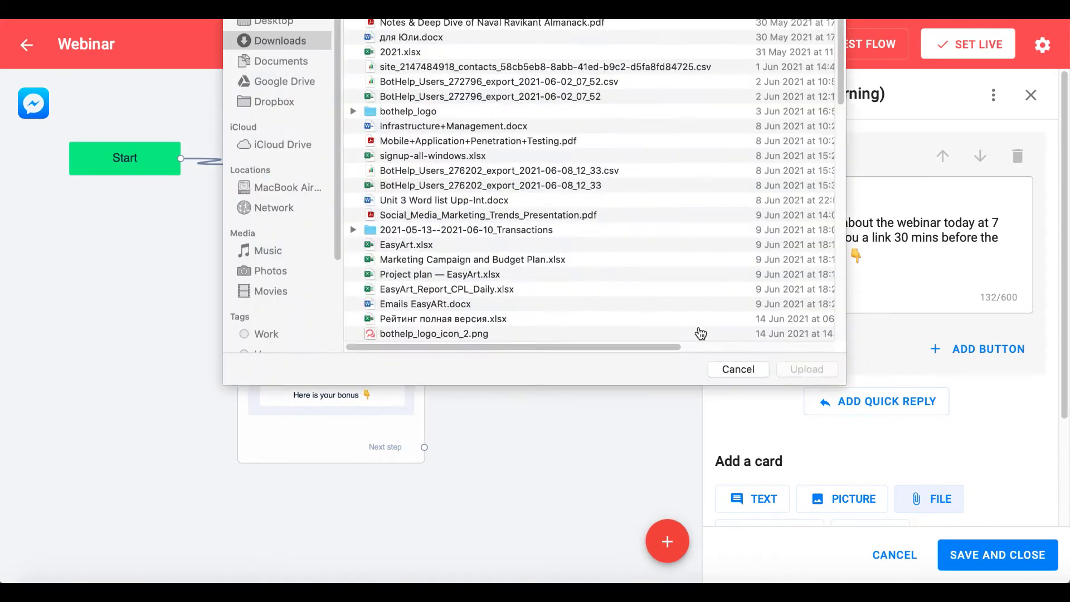
{"action": "left_click_drag", "start_coordinate": [841, 193], "coordinate": [853, 317]}
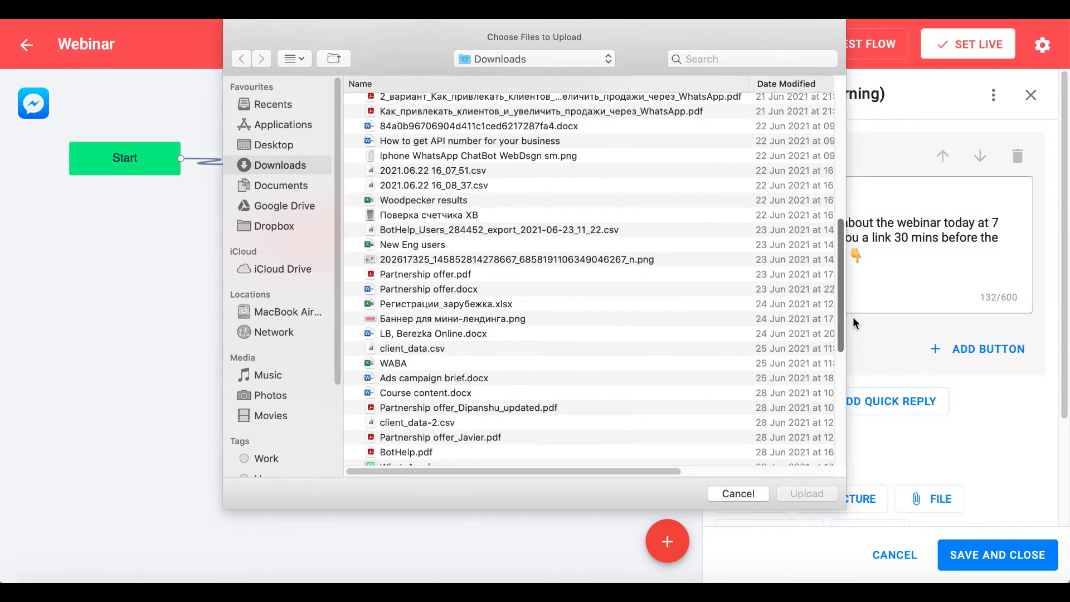
{"action": "left_click", "coordinate": [407, 452]}
{"action": "left_click", "coordinate": [806, 494]}
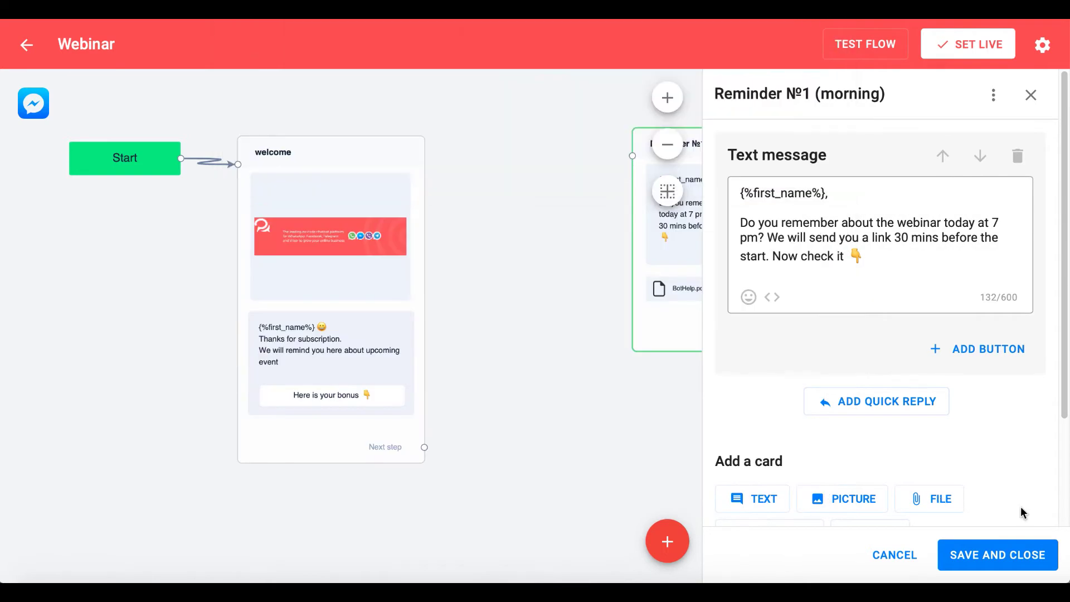
{"action": "left_click", "coordinate": [986, 555]}
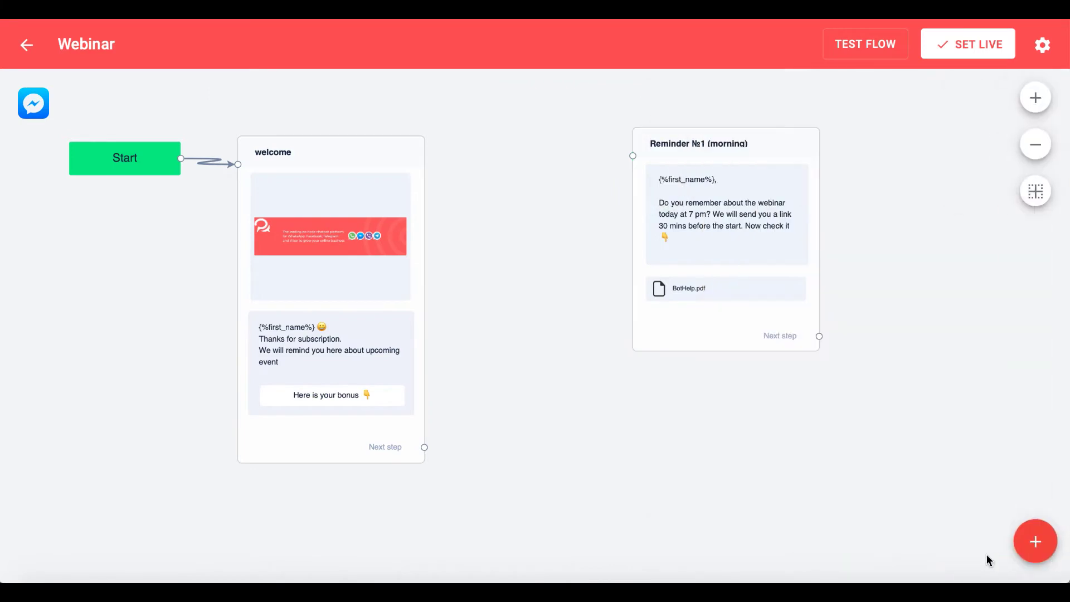
Step: Add a Delay step and arrange the blocks so it sits between the welcome and Reminder №1 steps
{"action": "left_click_drag", "start_coordinate": [748, 169], "coordinate": [772, 176]}
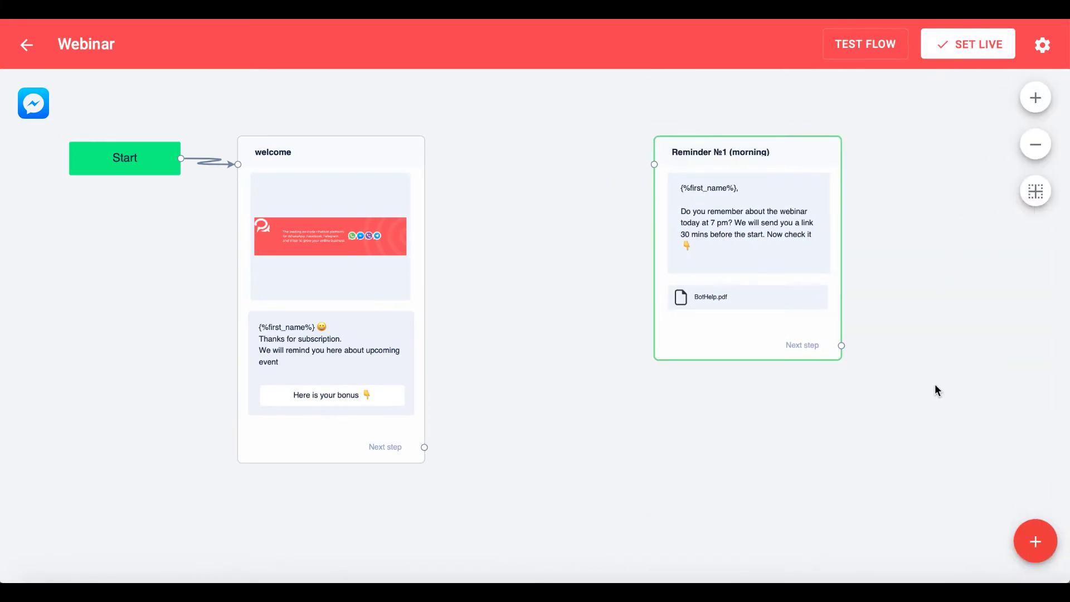
{"action": "left_click", "coordinate": [1030, 543]}
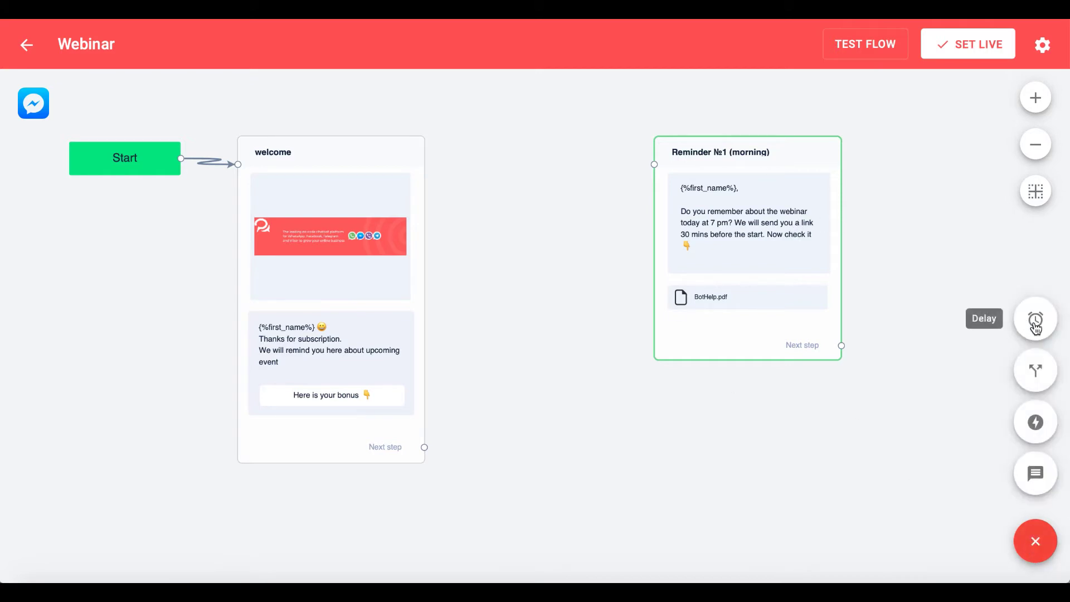
{"action": "left_click", "coordinate": [1037, 322]}
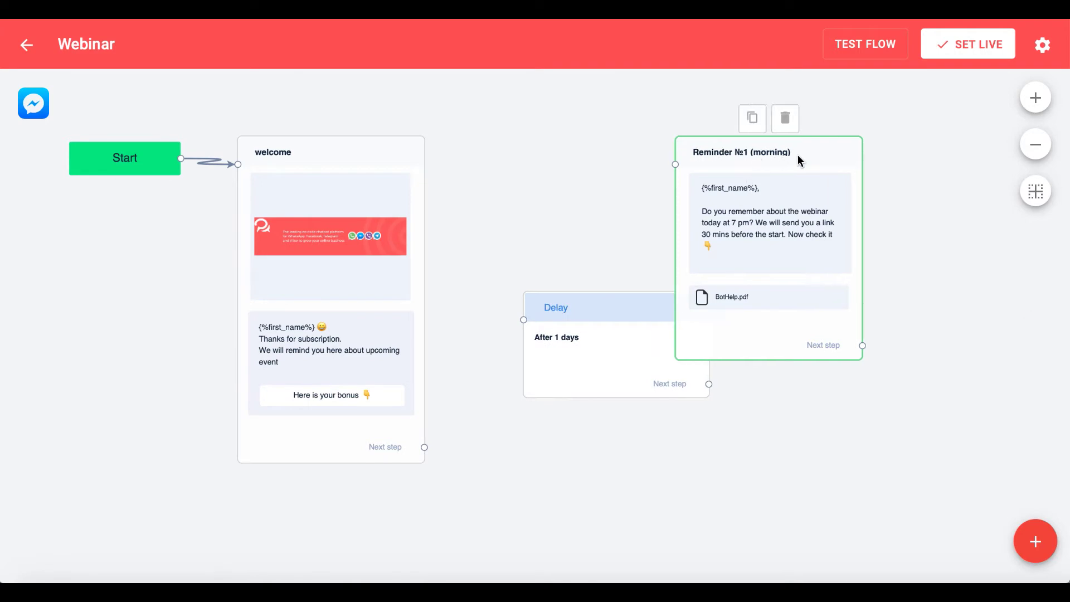
{"action": "left_click_drag", "start_coordinate": [621, 303], "coordinate": [574, 205]}
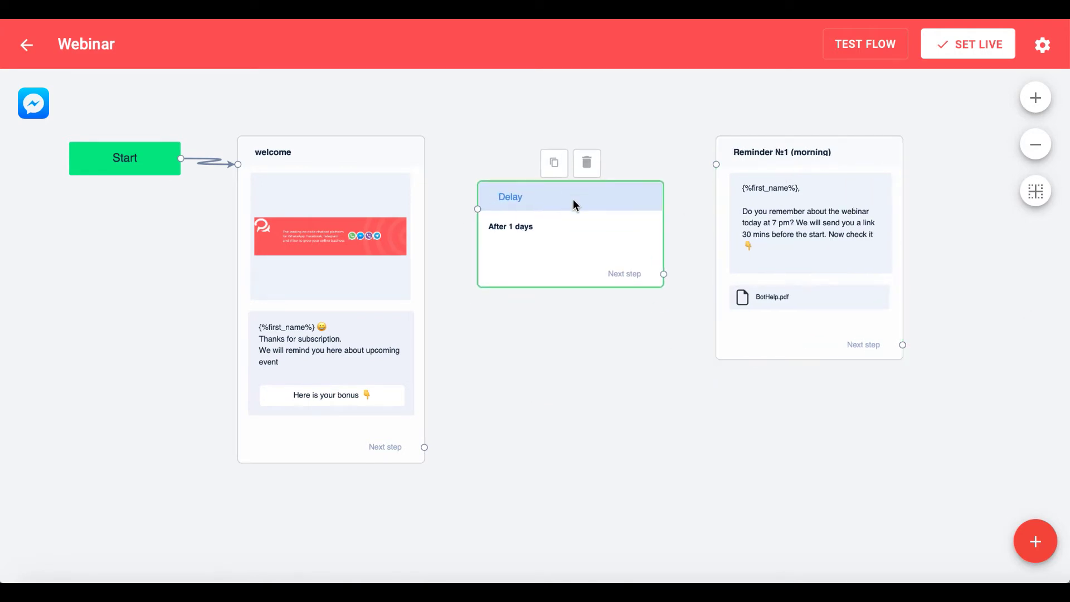
{"action": "left_click", "coordinate": [574, 202]}
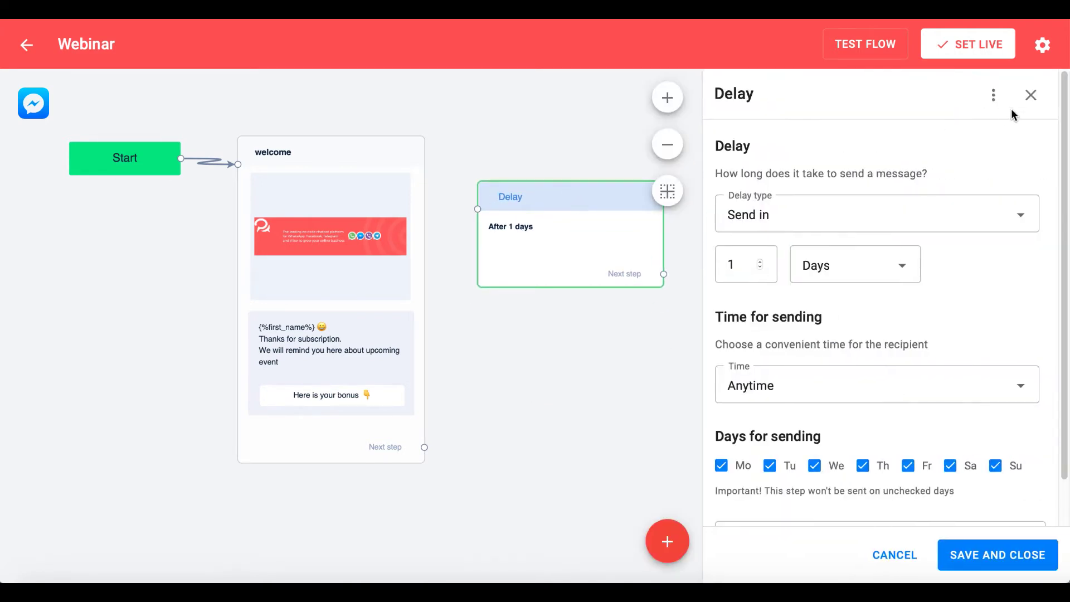
{"action": "left_click", "coordinate": [1041, 99]}
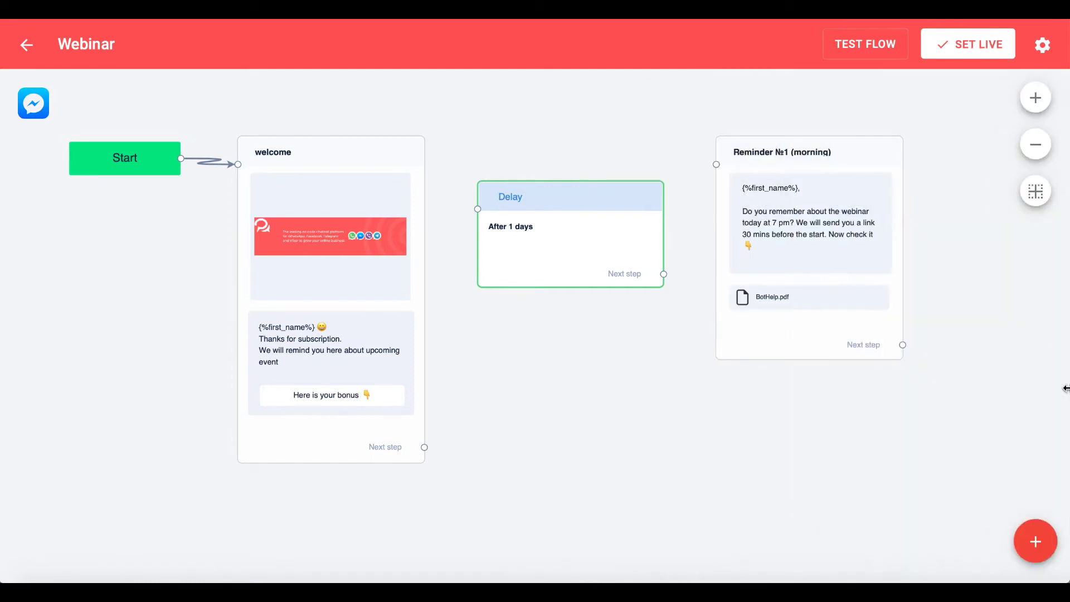
{"action": "left_click", "coordinate": [1036, 542]}
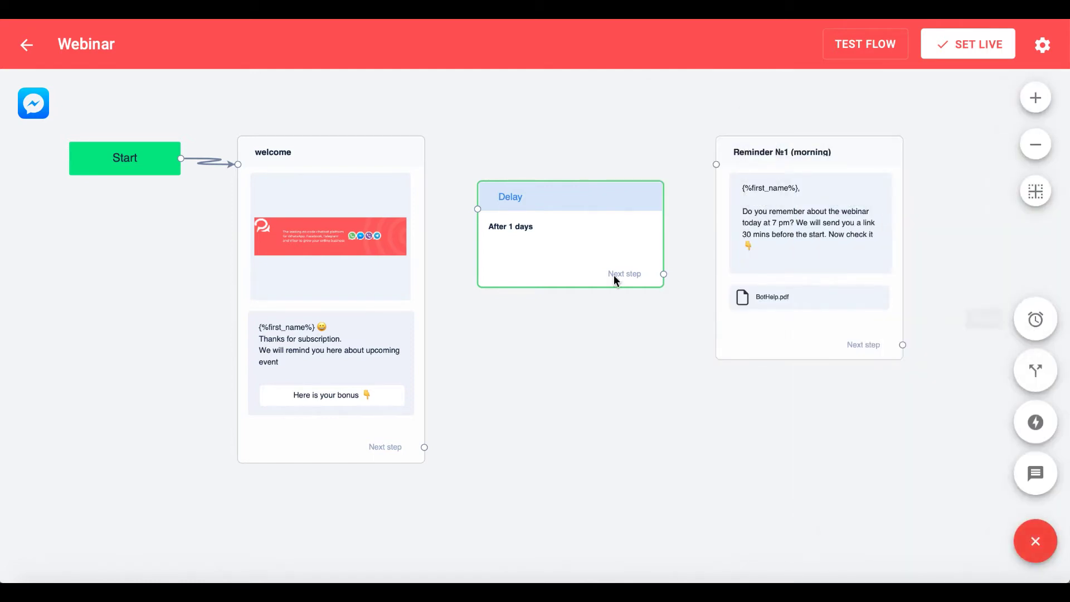
Step: Set the Delay step's type to "Send to" with sending time 10:00, and exclude Monday from its sending days
{"action": "left_click", "coordinate": [587, 205]}
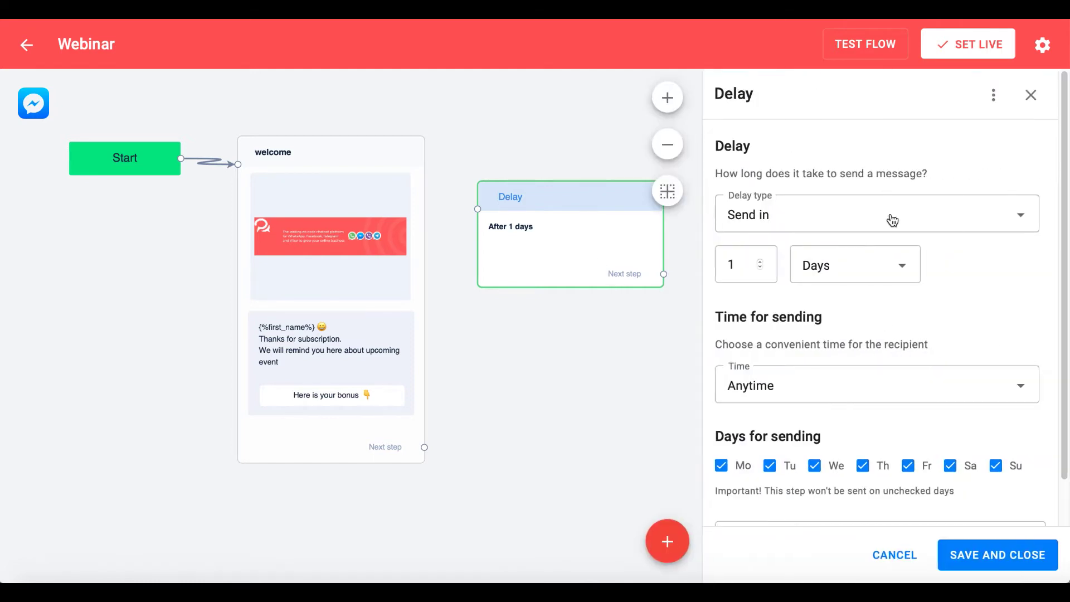
{"action": "left_click", "coordinate": [758, 221]}
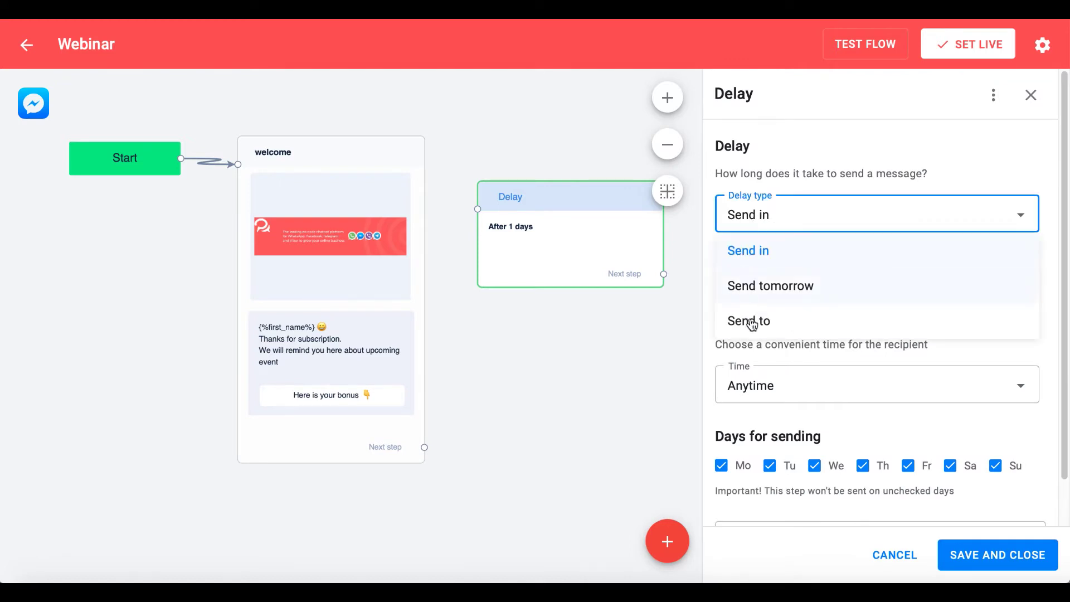
{"action": "left_click", "coordinate": [753, 324]}
{"action": "left_click", "coordinate": [747, 334]}
{"action": "left_click", "coordinate": [721, 415]}
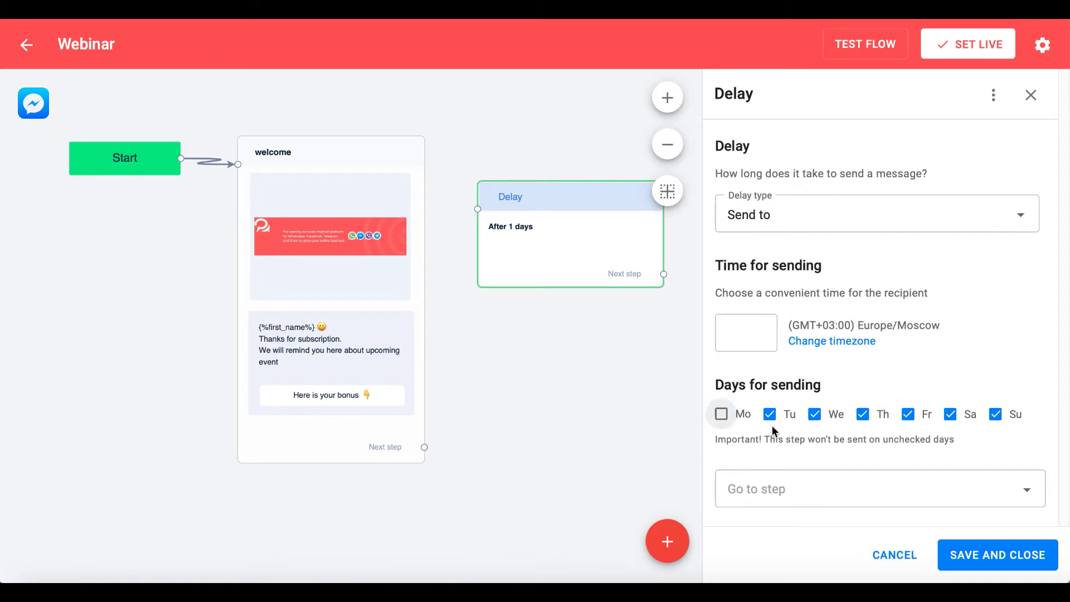
{"action": "left_click", "coordinate": [747, 337]}
{"action": "type", "text": "10:00"}
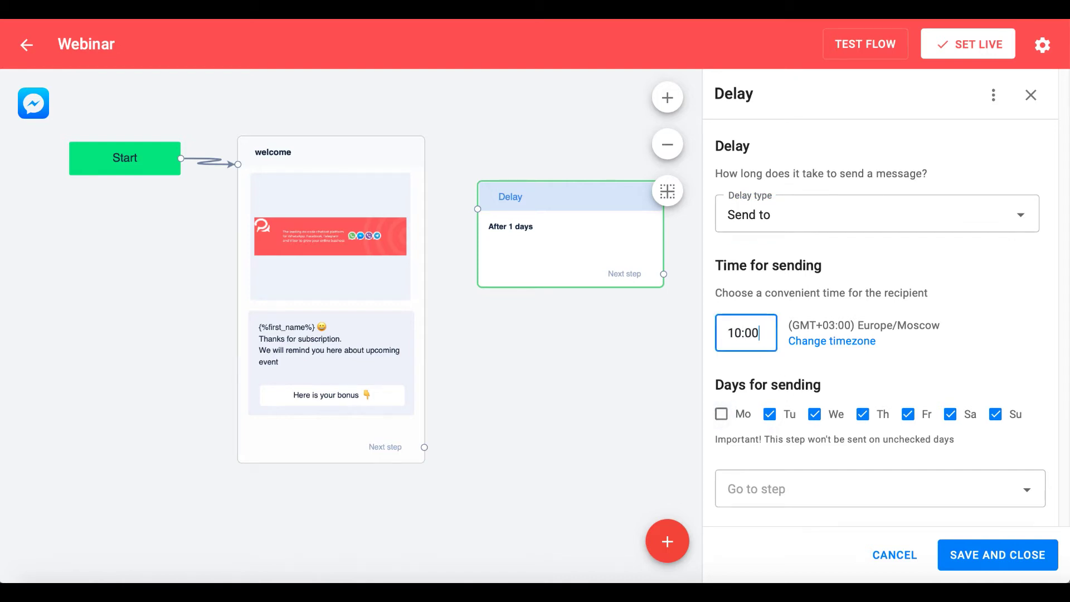
Step: Exclude Tuesday, Thursday, Friday, Saturday and Sunday so the delay sends only on Wednesday, and save the step
{"action": "left_click", "coordinate": [996, 414]}
{"action": "left_click", "coordinate": [952, 416]}
{"action": "left_click", "coordinate": [907, 415]}
{"action": "left_click", "coordinate": [864, 415]}
{"action": "left_click", "coordinate": [770, 414]}
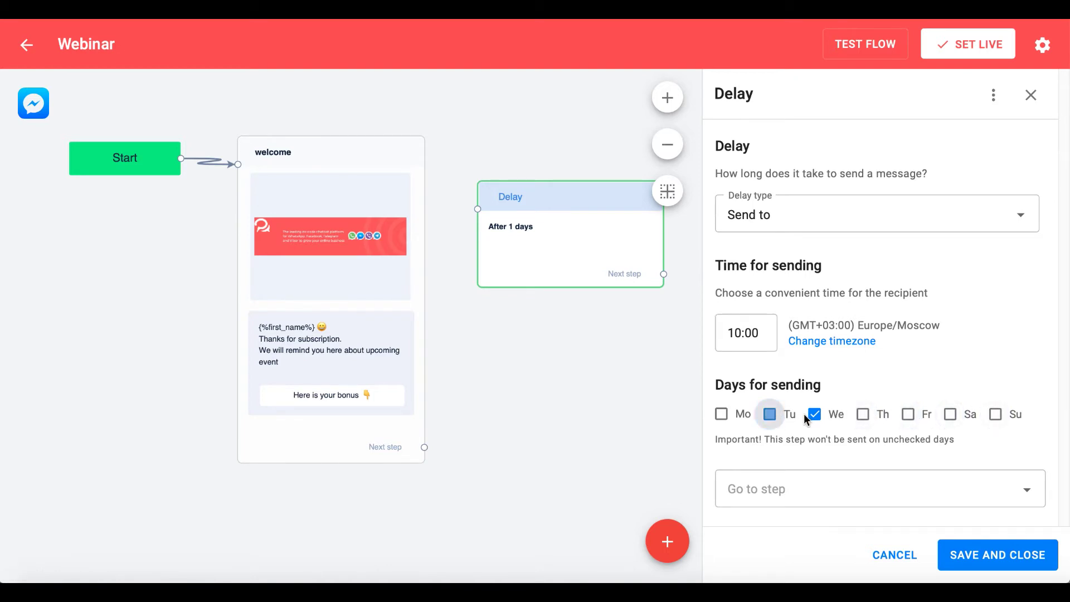
{"action": "left_click", "coordinate": [978, 557]}
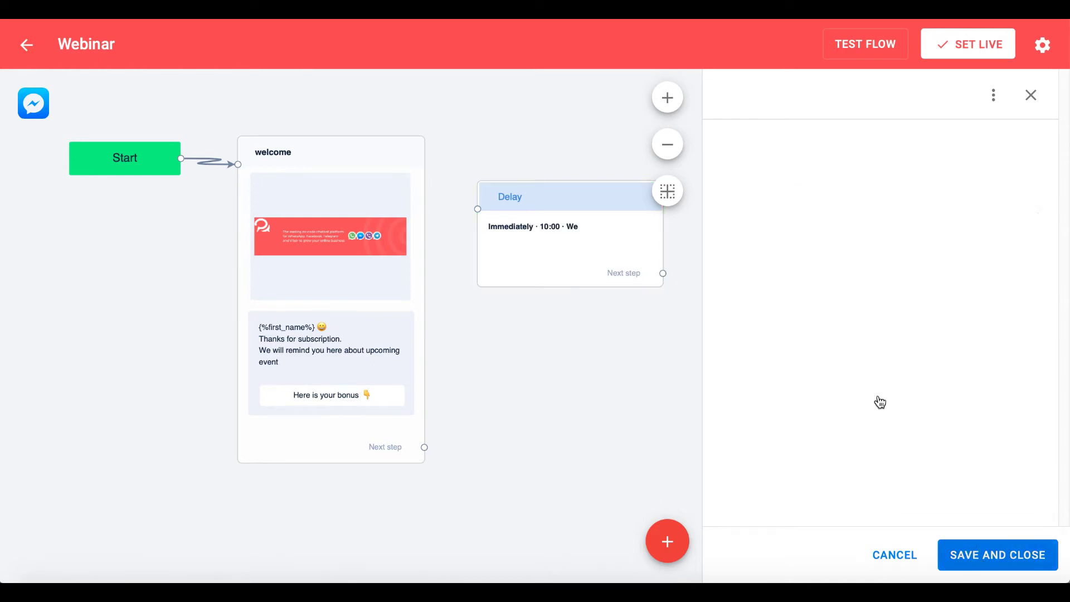
Step: Connect the welcome step to the Delay step and the Delay step to Reminder №1, moving the Delay block slightly up
{"action": "left_click_drag", "start_coordinate": [424, 447], "coordinate": [477, 212]}
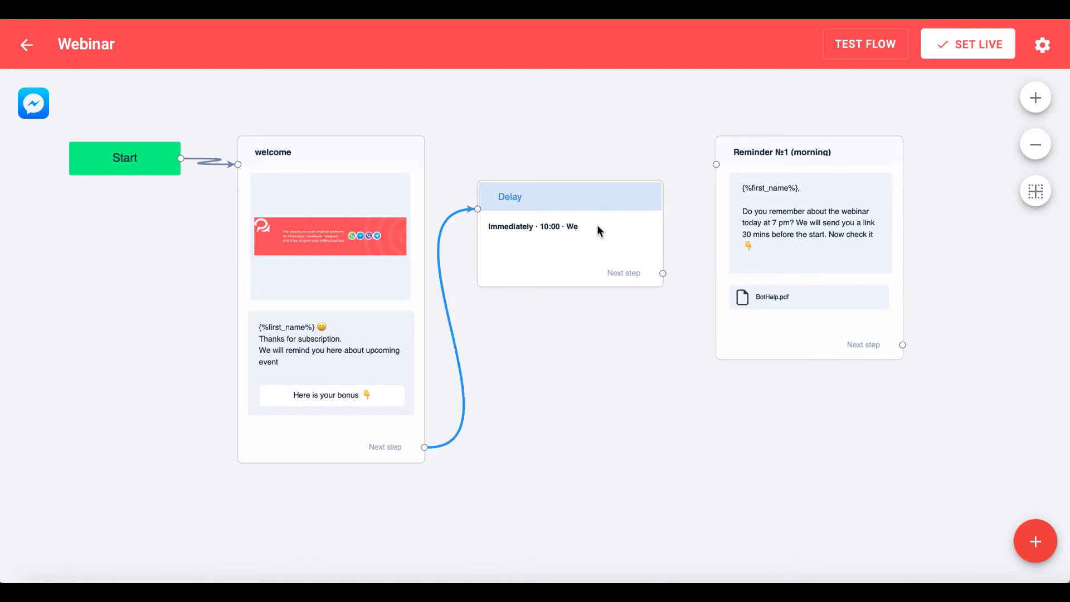
{"action": "left_click_drag", "start_coordinate": [602, 217], "coordinate": [591, 206]}
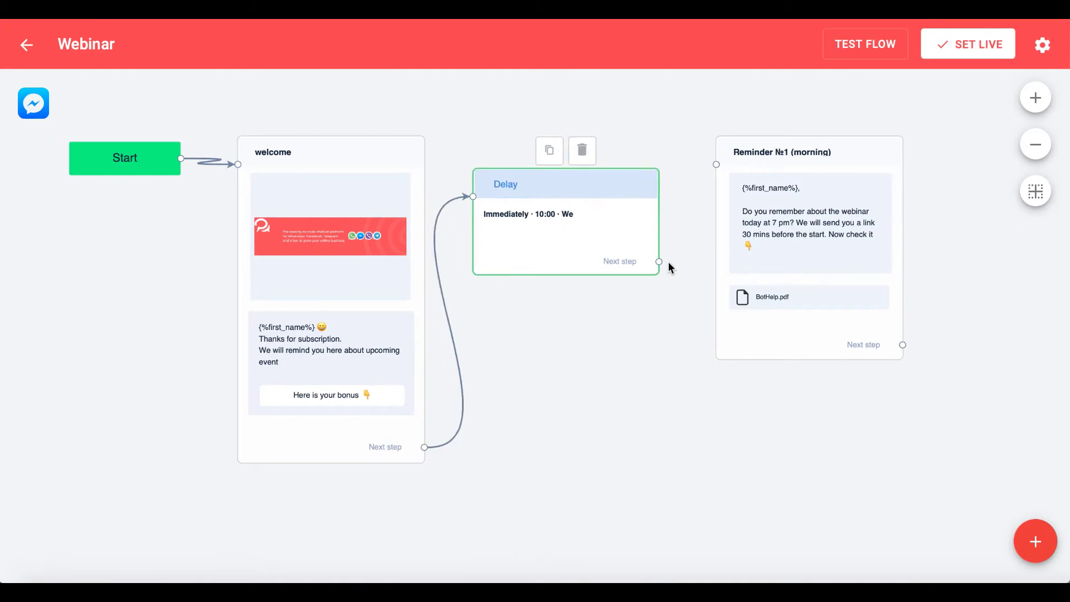
{"action": "left_click_drag", "start_coordinate": [688, 230], "coordinate": [703, 197]}
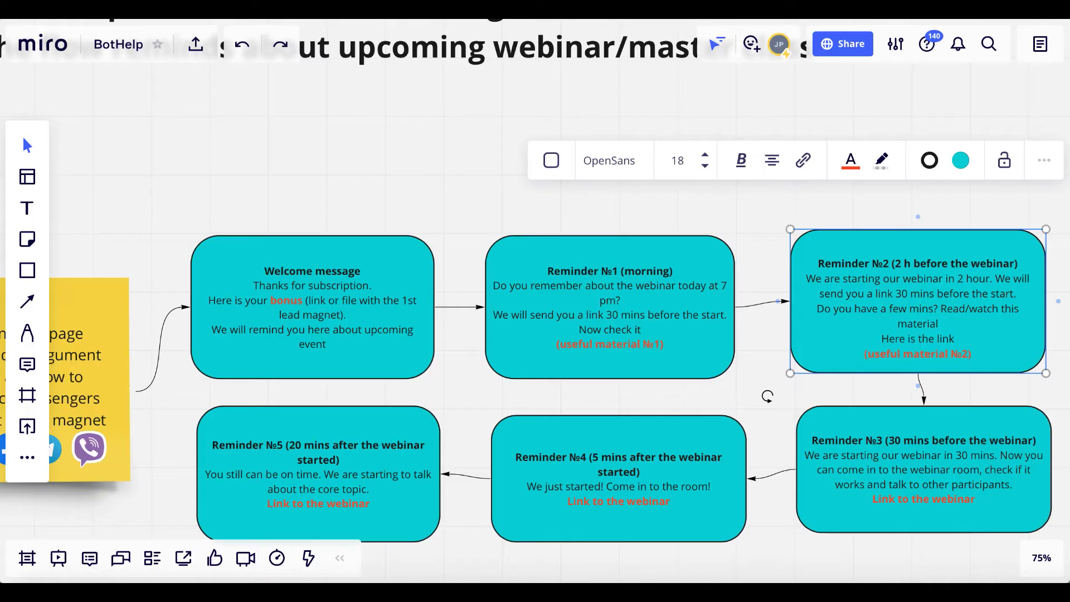
Step: Switch to the Miro board and copy the full Reminder №2 (2 h before the webinar) text, including its heading
{"action": "left_click", "coordinate": [840, 281]}
{"action": "left_click_drag", "start_coordinate": [818, 259], "coordinate": [1014, 368]}
{"action": "key", "text": "ctrl+c"}
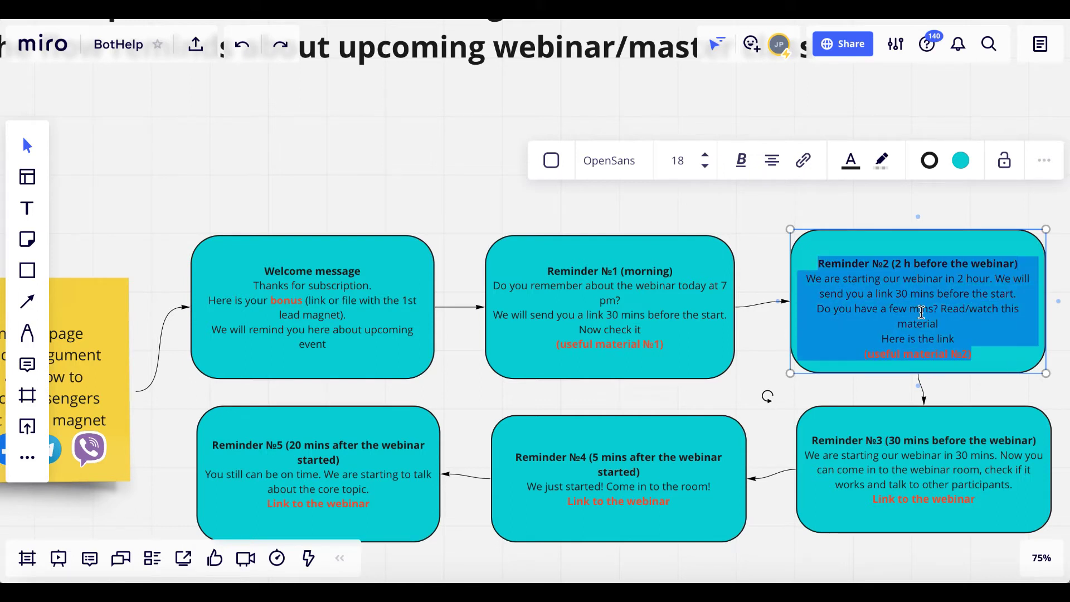
{"action": "right_click", "coordinate": [922, 318]}
{"action": "left_click", "coordinate": [817, 374]}
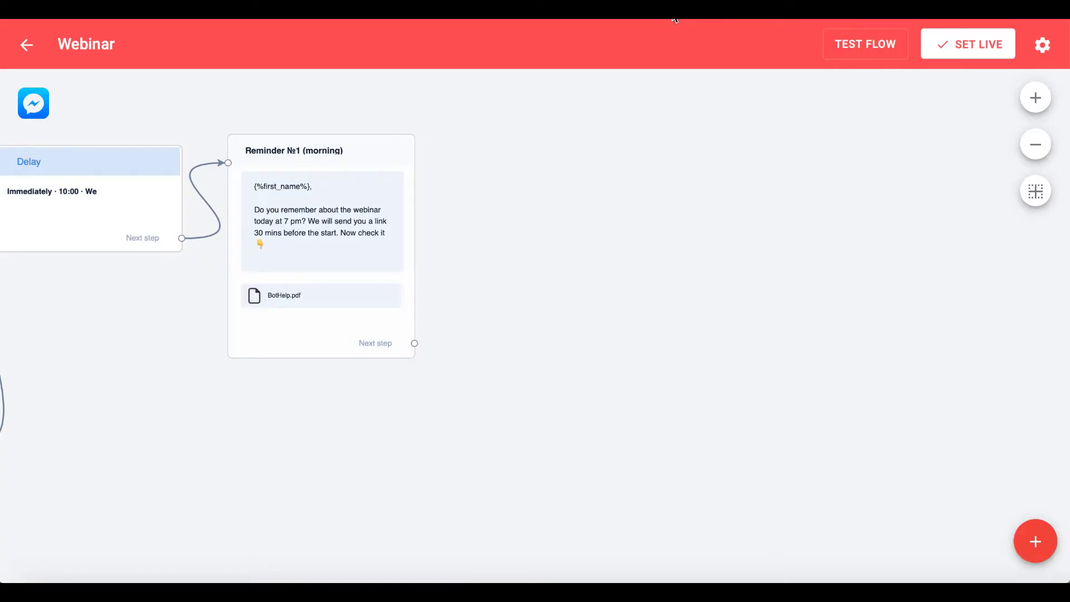
Step: Back in BotHelp, add a Message step beside Reminder №1 and paste the Reminder №2 text into it
{"action": "left_click", "coordinate": [1030, 538]}
{"action": "left_click", "coordinate": [1003, 472]}
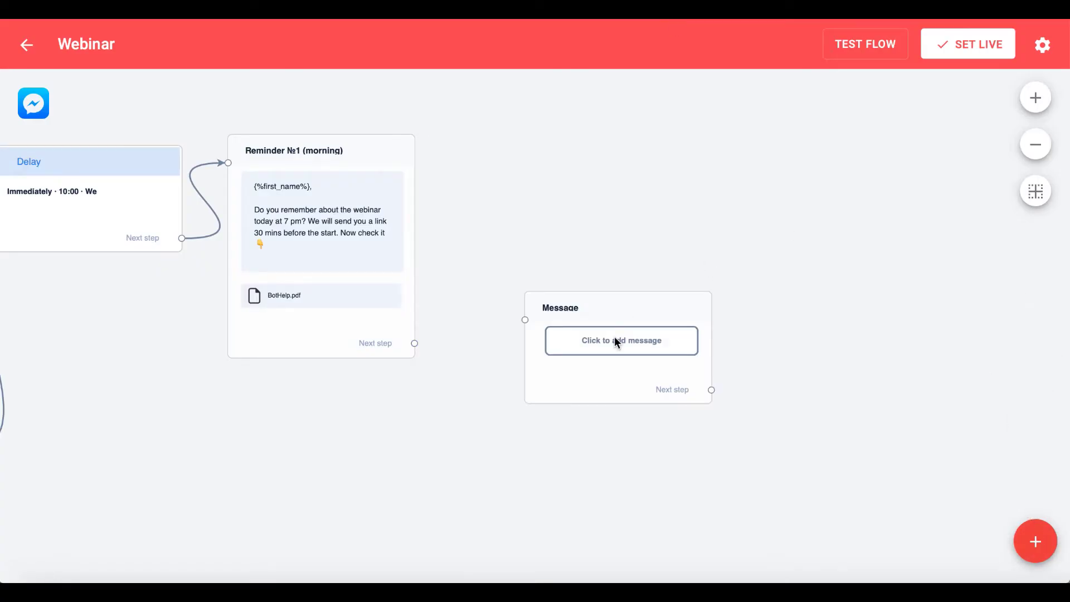
{"action": "left_click_drag", "start_coordinate": [633, 319], "coordinate": [620, 171]}
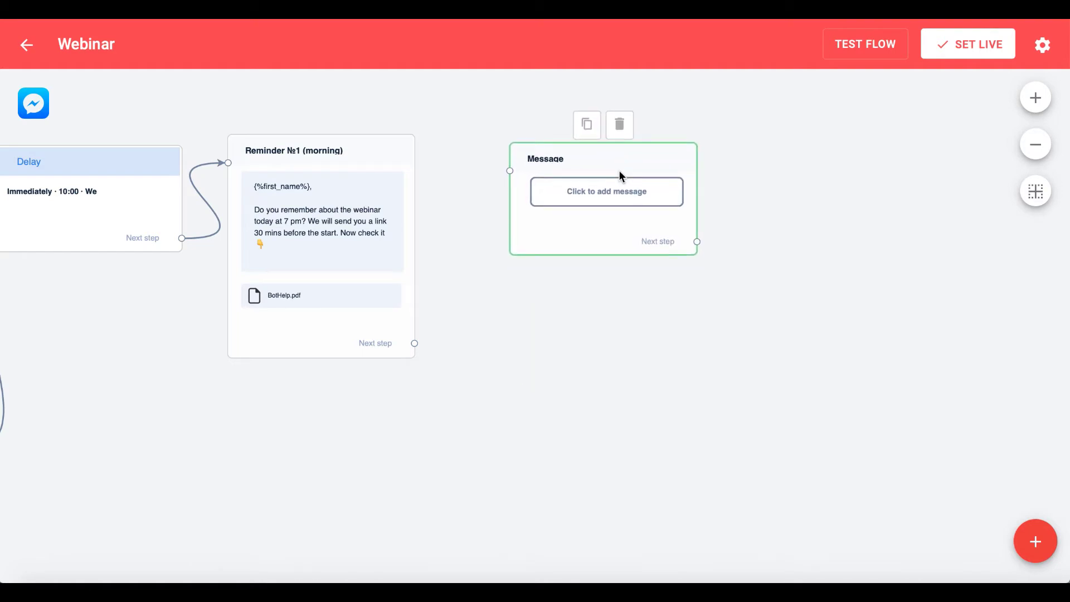
{"action": "left_click", "coordinate": [829, 206]}
{"action": "key", "text": "ctrl+v"}
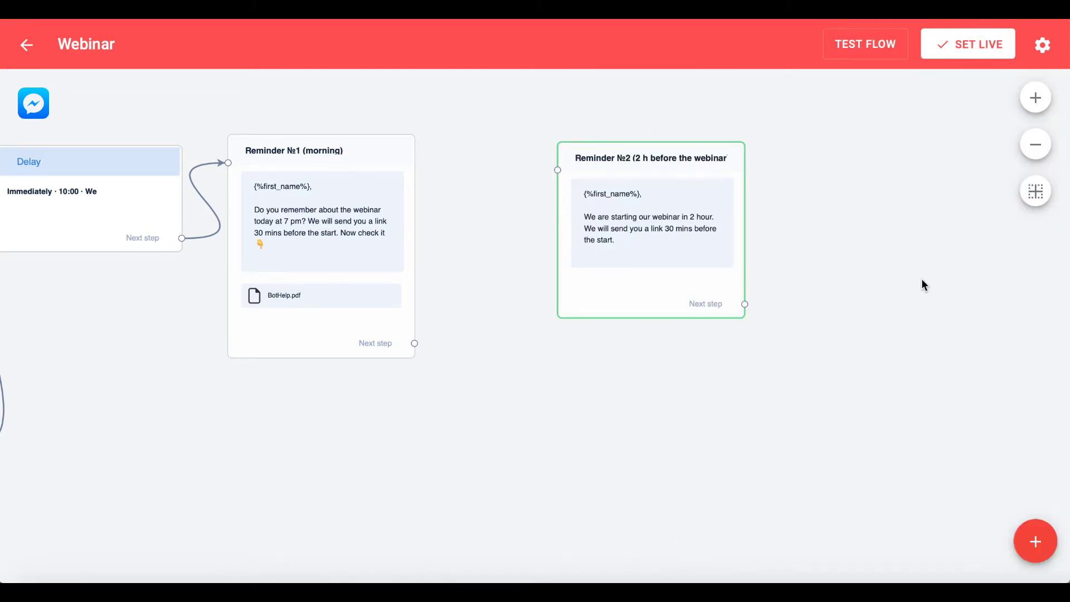
Step: Add a Delay step between Reminder №1 and Reminder №2, shifting Reminder №2 aside, and set its delay type to Send to
{"action": "left_click", "coordinate": [1035, 549]}
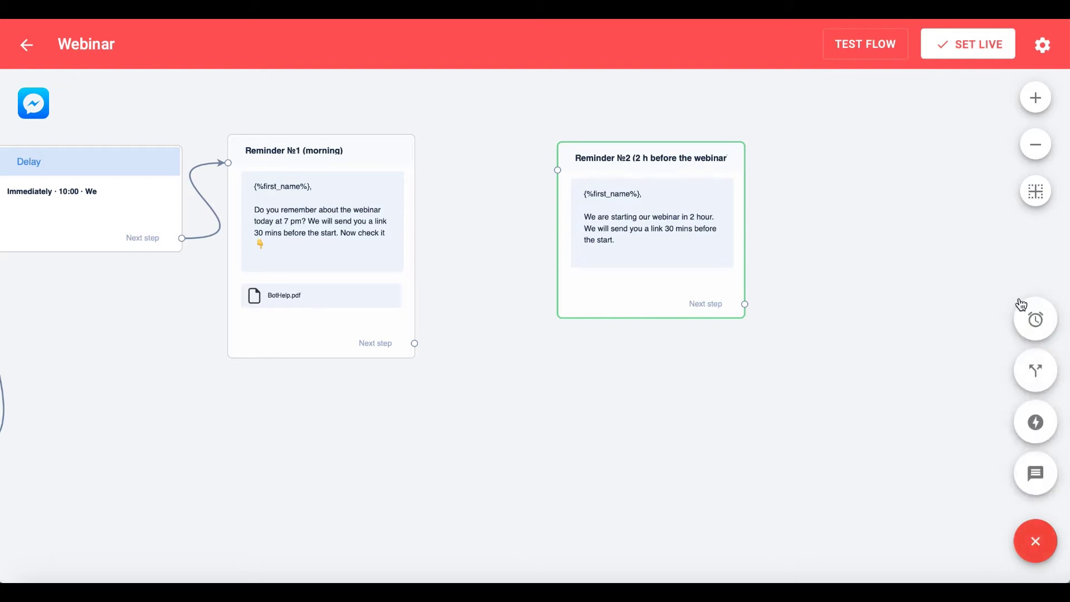
{"action": "left_click", "coordinate": [1035, 319]}
{"action": "left_click_drag", "start_coordinate": [641, 174], "coordinate": [791, 163]}
{"action": "left_click_drag", "start_coordinate": [628, 321], "coordinate": [575, 165]}
{"action": "left_click", "coordinate": [576, 165]}
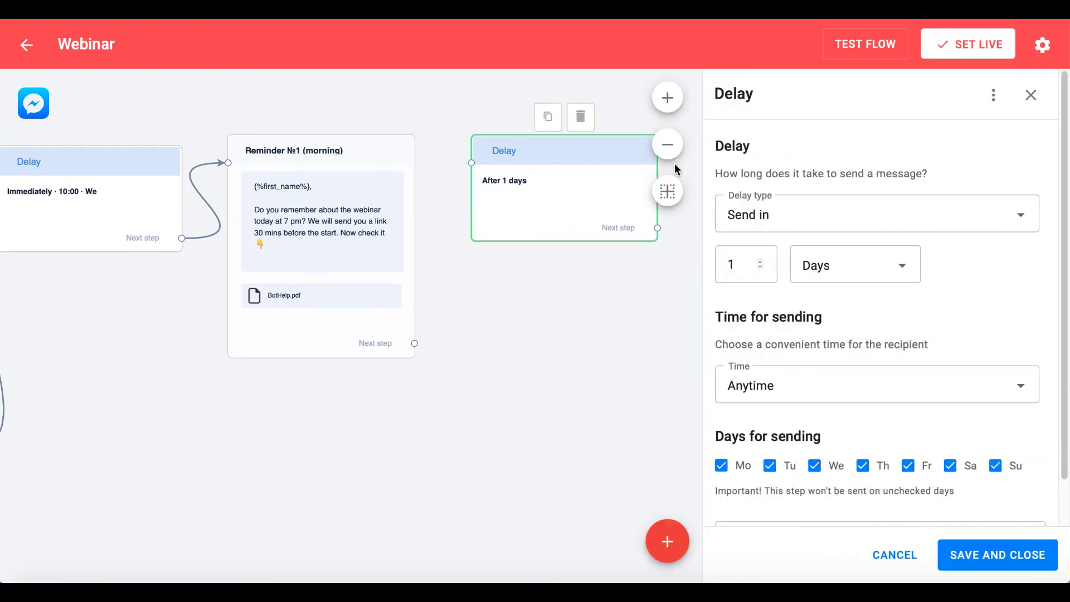
{"action": "left_click", "coordinate": [801, 221]}
{"action": "left_click", "coordinate": [757, 325]}
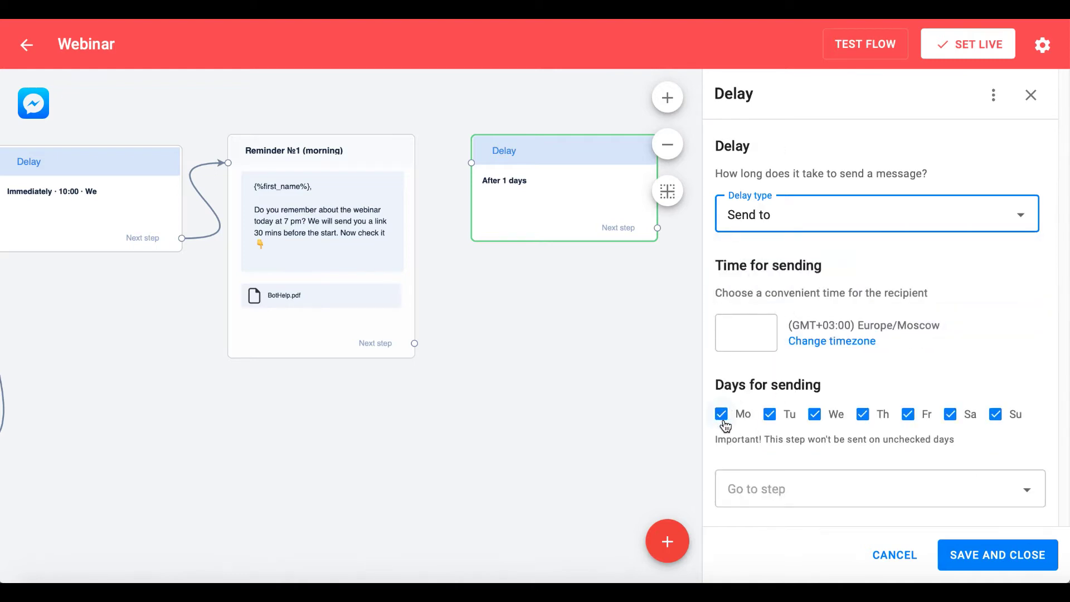
Step: Save the delay for 17:00 on Wednesday only, and link it between Reminder №1 and Reminder №2
{"action": "left_click", "coordinate": [721, 415]}
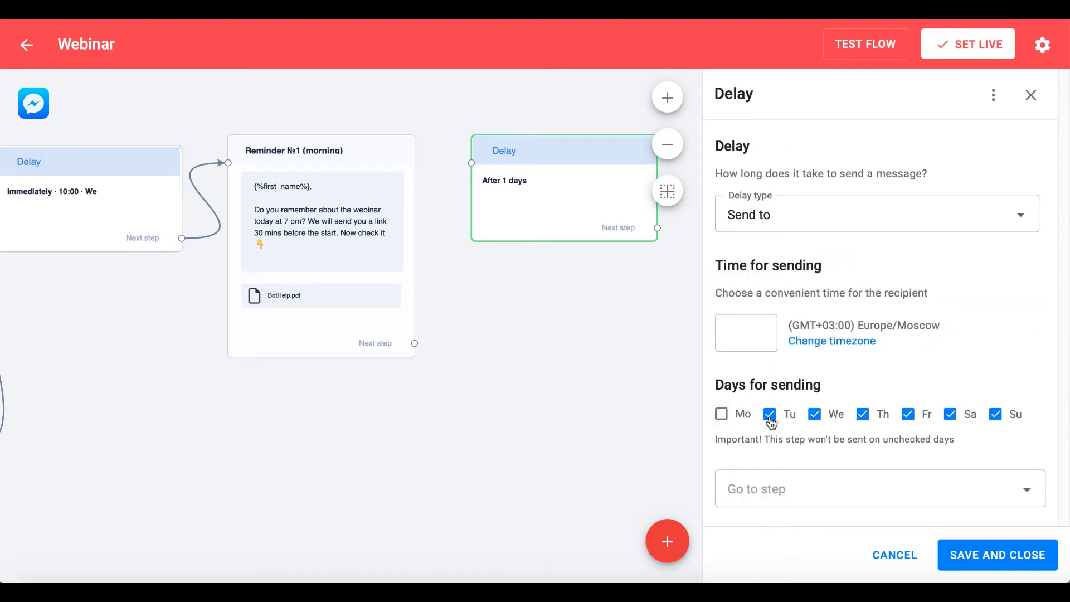
{"action": "left_click", "coordinate": [770, 415]}
{"action": "left_click", "coordinate": [864, 414]}
{"action": "left_click", "coordinate": [740, 338]}
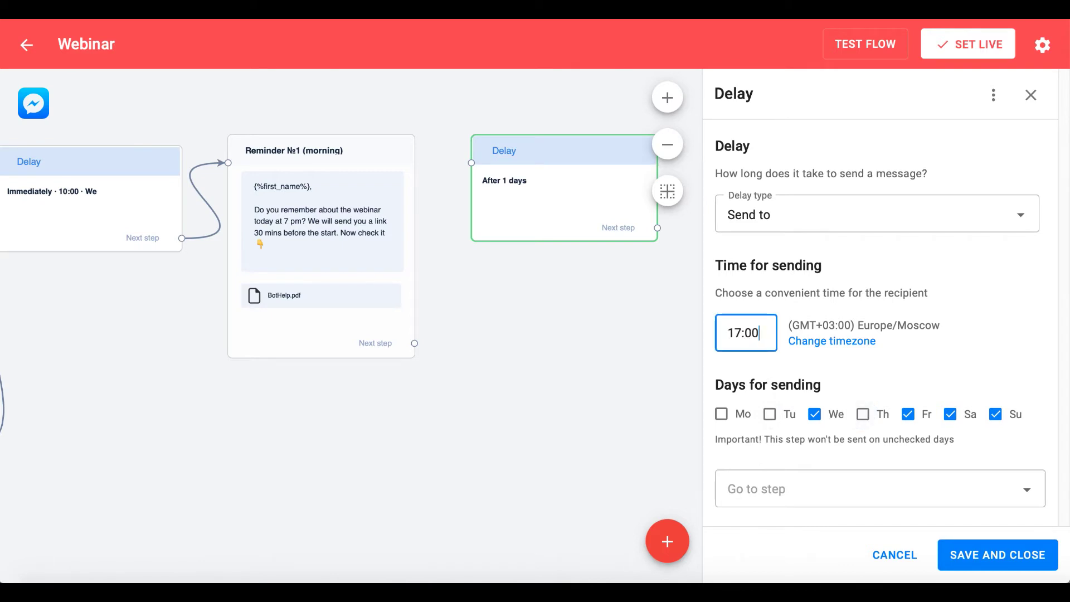
{"action": "left_click", "coordinate": [908, 415]}
{"action": "left_click", "coordinate": [950, 417]}
{"action": "left_click", "coordinate": [996, 417]}
{"action": "left_click", "coordinate": [979, 567]}
{"action": "left_click_drag", "start_coordinate": [414, 343], "coordinate": [471, 162]}
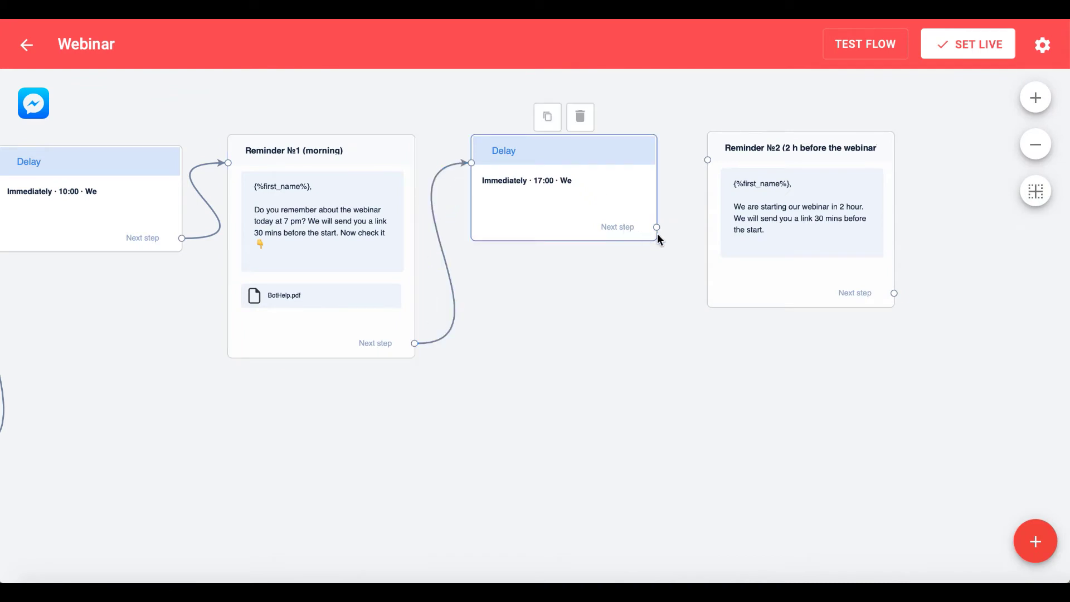
{"action": "left_click_drag", "start_coordinate": [657, 228], "coordinate": [707, 159]}
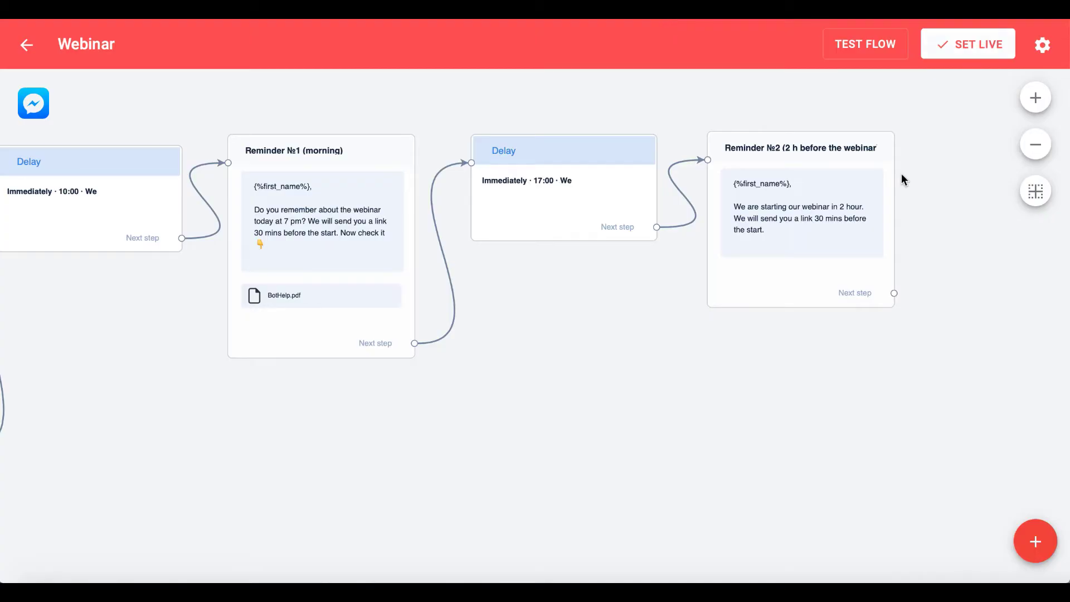
Step: Add a Message step below Reminder №2 and paste the 30-minutes-before-the-webinar text into it
{"action": "left_click", "coordinate": [1036, 546]}
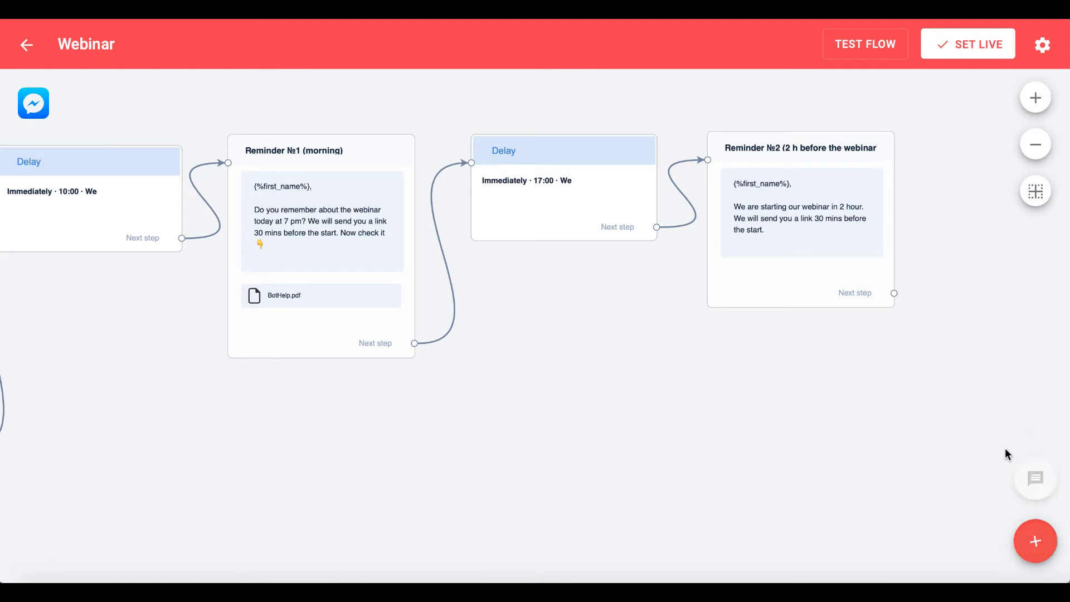
{"action": "left_click", "coordinate": [1035, 477]}
{"action": "left_click_drag", "start_coordinate": [640, 324], "coordinate": [811, 408]}
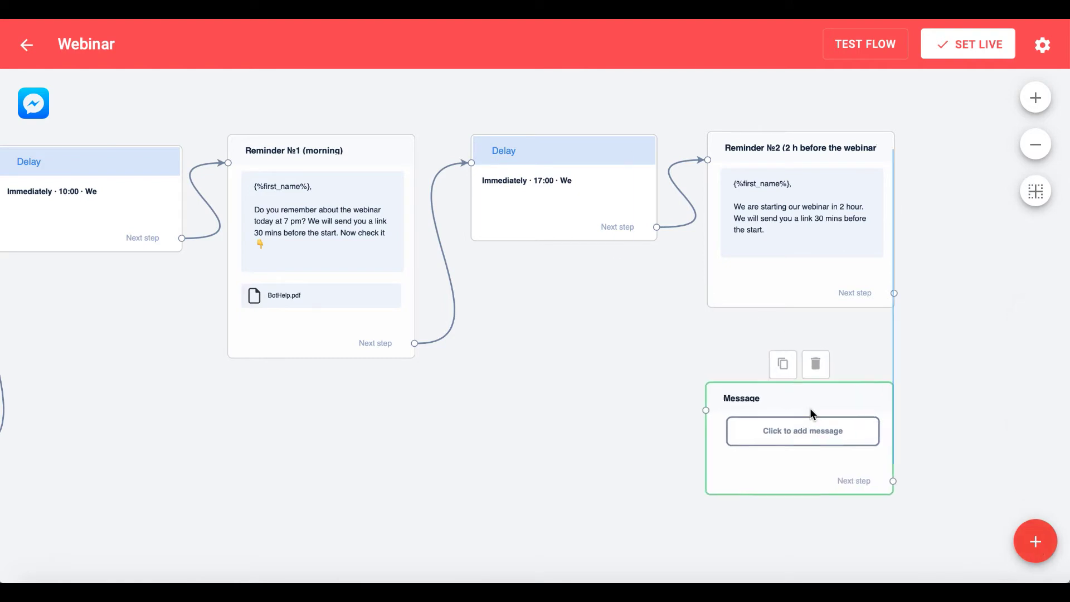
{"action": "left_click", "coordinate": [799, 412]}
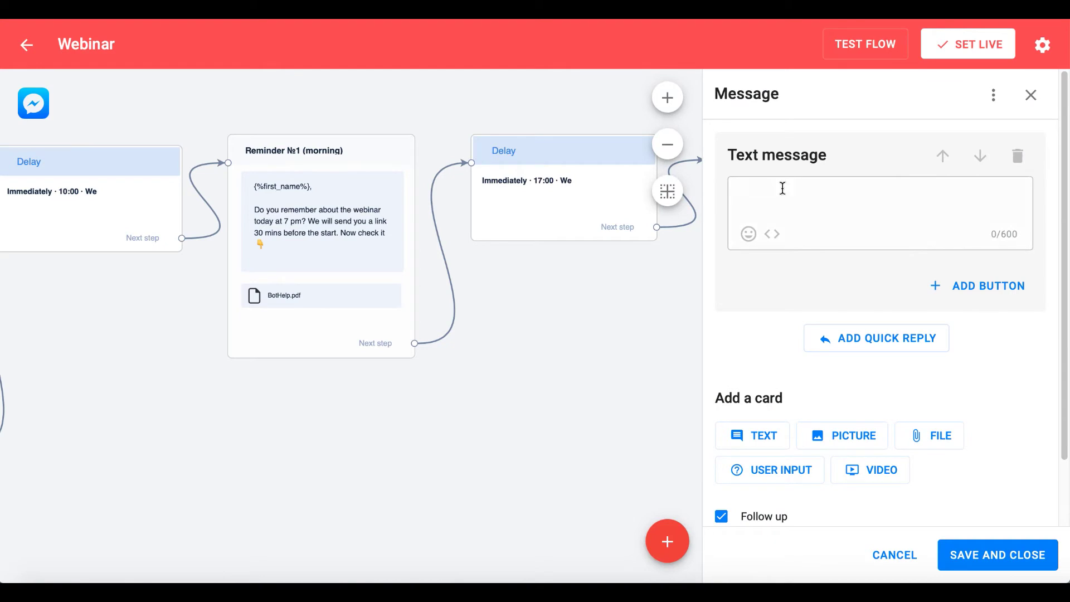
{"action": "left_click", "coordinate": [778, 207]}
{"action": "type", "text": "We are starting our webinar in 30 mins. Now you can come in to the webinar room, check if it works and talk to other participants. Link to the webinar"}
Step: Insert the first-name variable on a line above the message text and rename the step "Reminder 3 (30 mins before)"
{"action": "left_click", "coordinate": [741, 194]}
{"action": "key", "text": "Return"}
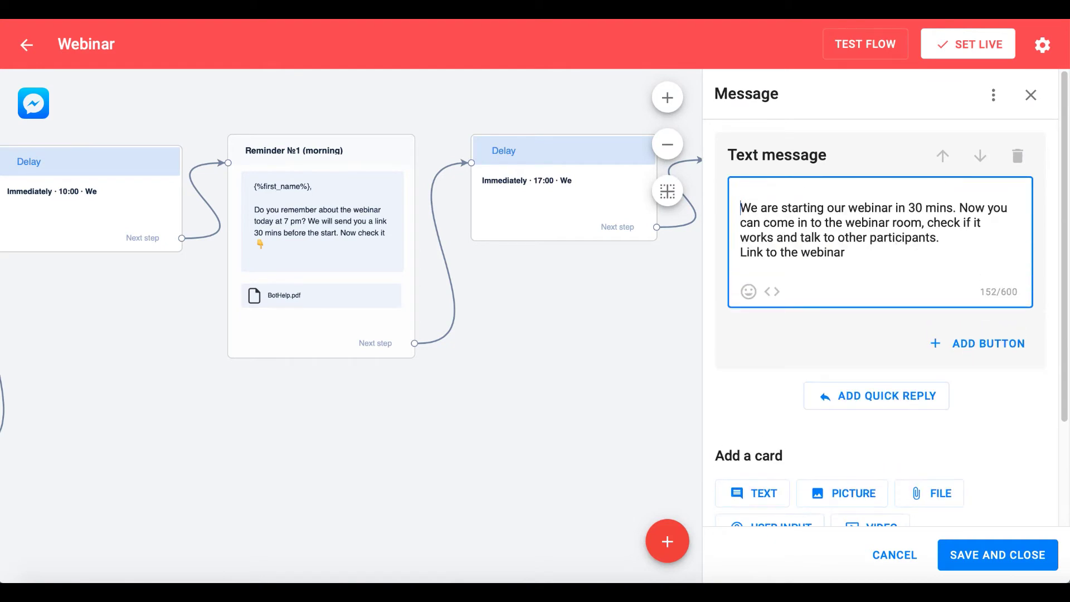
{"action": "left_click", "coordinate": [772, 291]}
{"action": "left_click", "coordinate": [790, 327]}
{"action": "left_click", "coordinate": [762, 92]}
{"action": "double_click", "coordinate": [777, 94]}
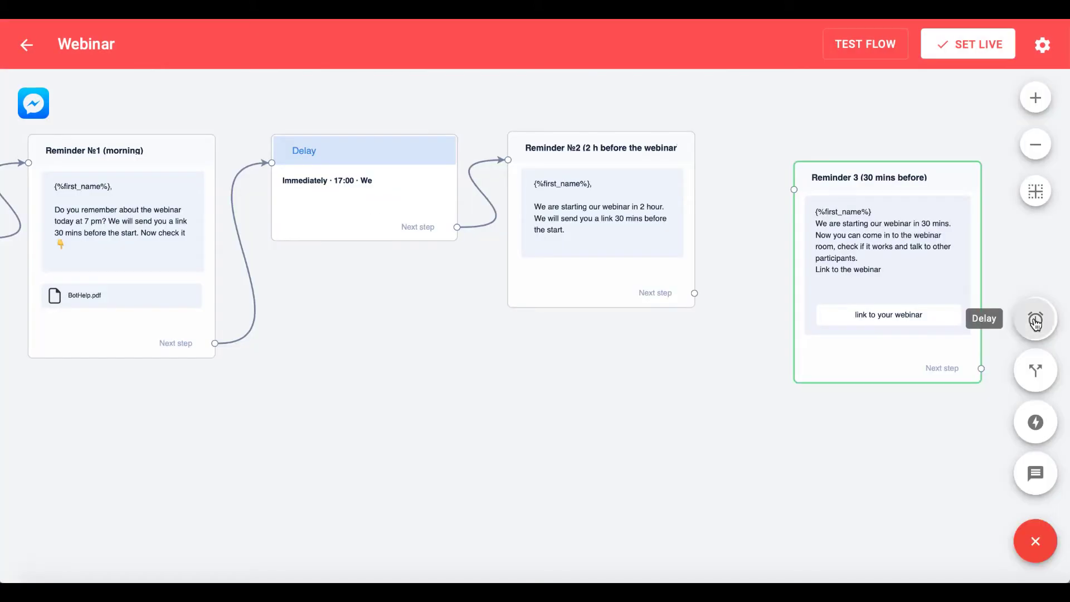
Step: Add a Delay step below Reminder №2 and set it to the Send to type with a sending time of 18:30
{"action": "left_click_drag", "start_coordinate": [1032, 317], "coordinate": [549, 365]}
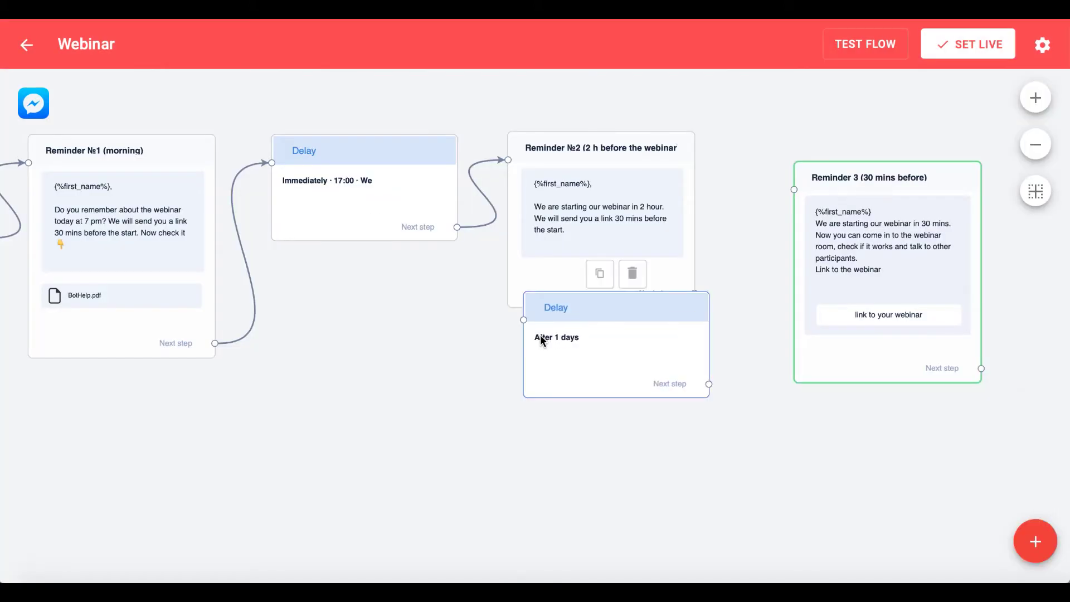
{"action": "left_click_drag", "start_coordinate": [571, 317], "coordinate": [633, 436]}
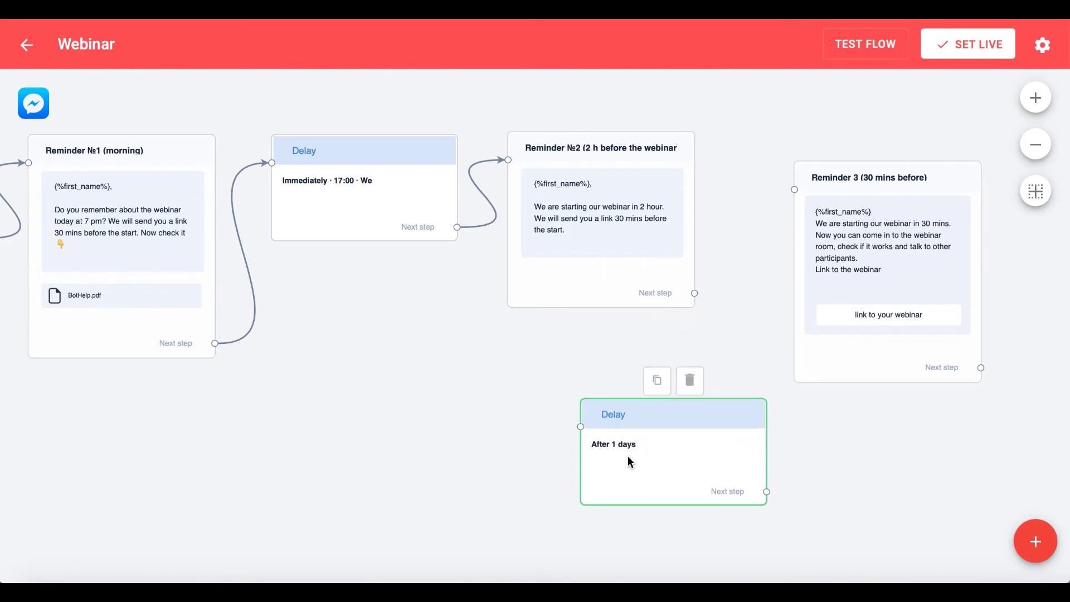
{"action": "left_click", "coordinate": [627, 456]}
{"action": "left_click", "coordinate": [761, 219]}
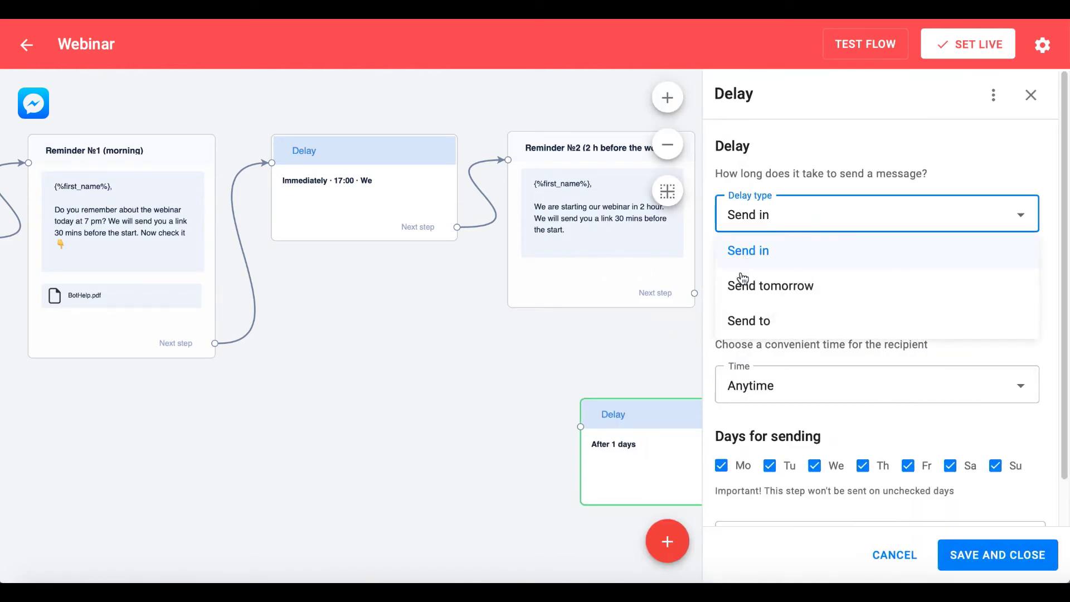
{"action": "left_click", "coordinate": [747, 318]}
{"action": "left_click", "coordinate": [742, 336]}
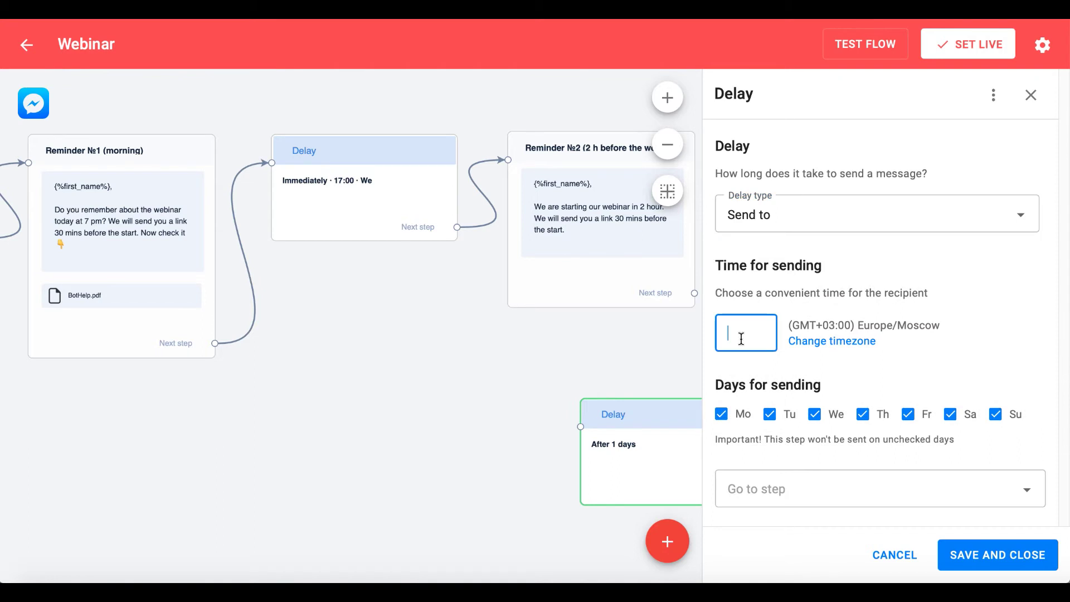
{"action": "type", "text": "18:30"}
Step: Exclude every day except Wednesday from the 18:30 delay and save the step
{"action": "left_click", "coordinate": [721, 414]}
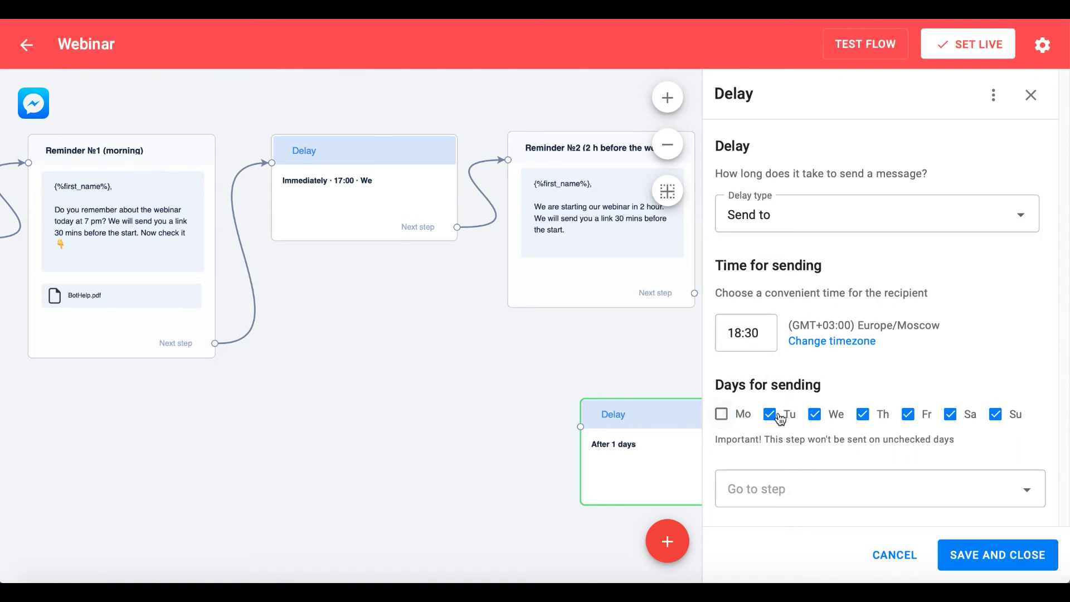
{"action": "left_click", "coordinate": [782, 418]}
{"action": "left_click", "coordinate": [908, 415]}
{"action": "left_click", "coordinate": [995, 418]}
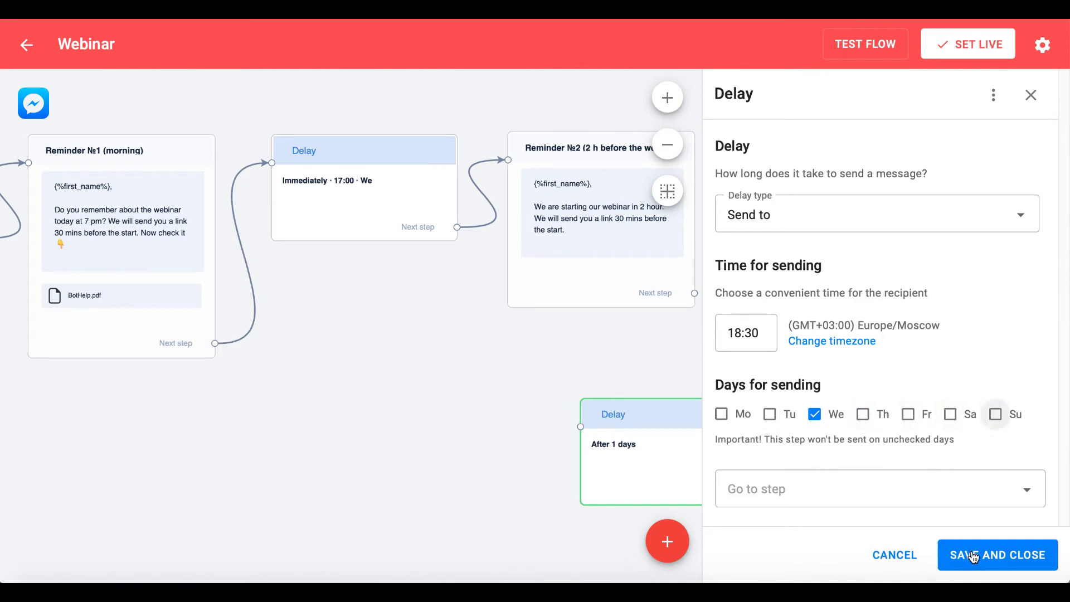
{"action": "left_click", "coordinate": [975, 556]}
Step: Connect Reminder №2 to the 18:30 Delay and that Delay to Reminder 3
{"action": "left_click_drag", "start_coordinate": [694, 293], "coordinate": [578, 426]}
{"action": "left_click", "coordinate": [629, 415]}
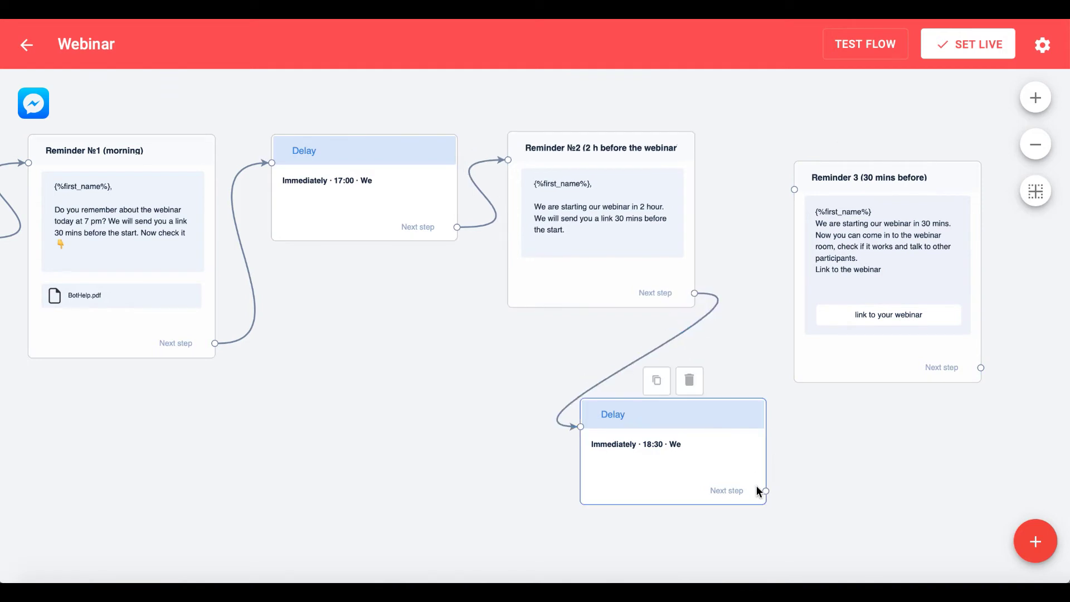
{"action": "left_click_drag", "start_coordinate": [766, 491], "coordinate": [813, 198]}
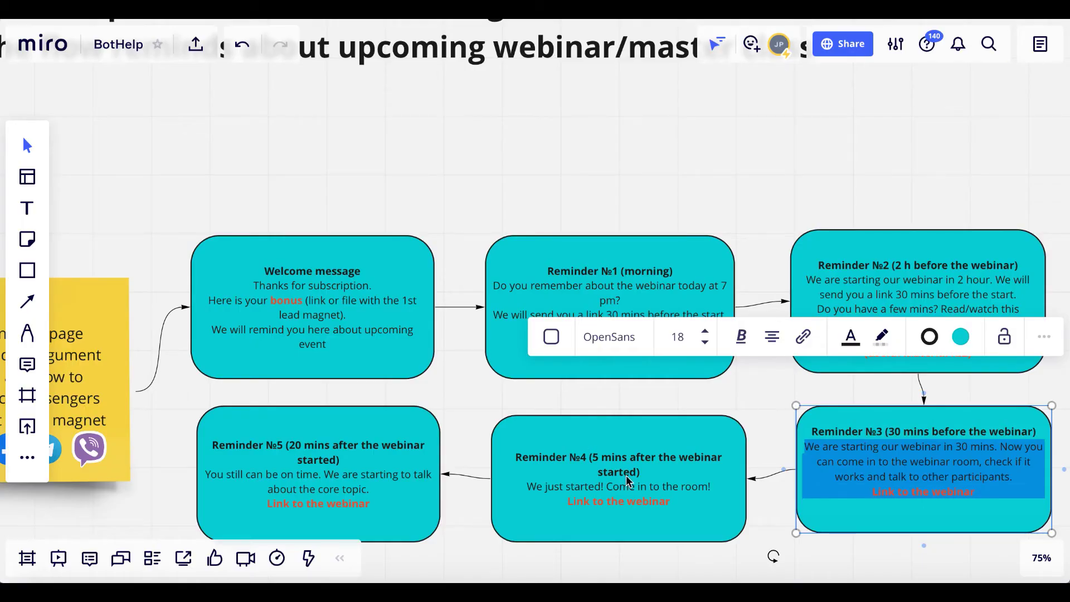
Step: Switch to the Miro board and copy the Reminder №4 (5 mins after the webinar started) text with its heading
{"action": "left_click", "coordinate": [626, 478]}
{"action": "left_click", "coordinate": [571, 462]}
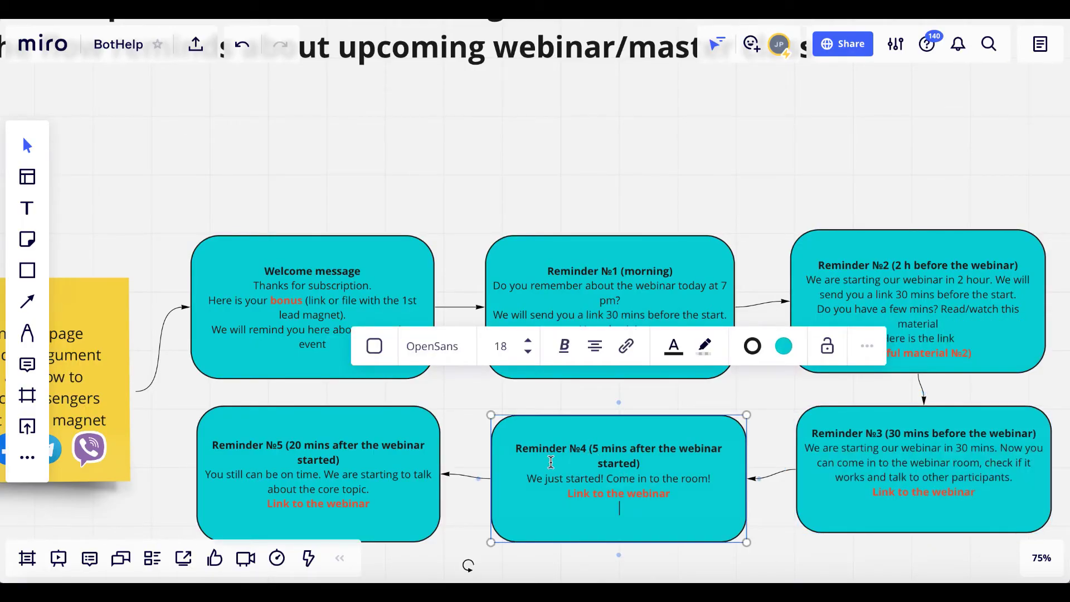
{"action": "left_click_drag", "start_coordinate": [517, 446], "coordinate": [691, 499]}
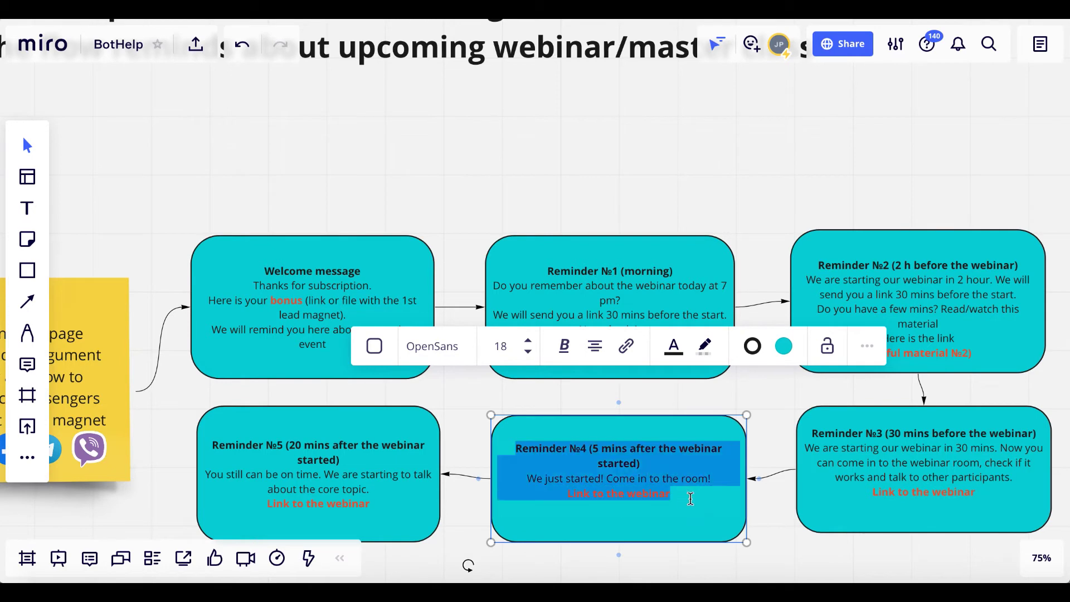
{"action": "right_click", "coordinate": [636, 470]}
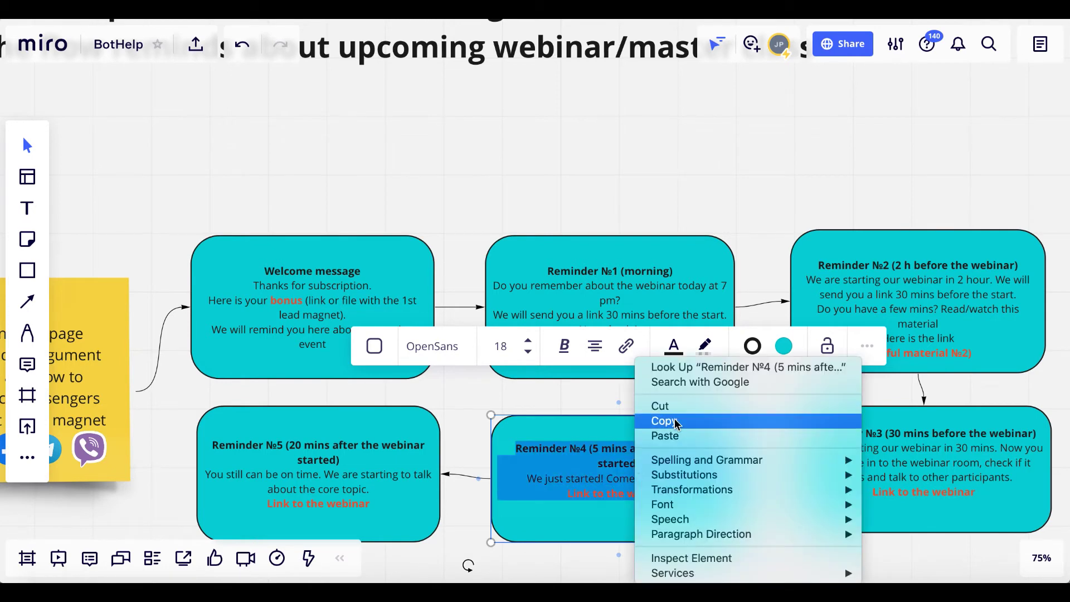
{"action": "left_click", "coordinate": [677, 421]}
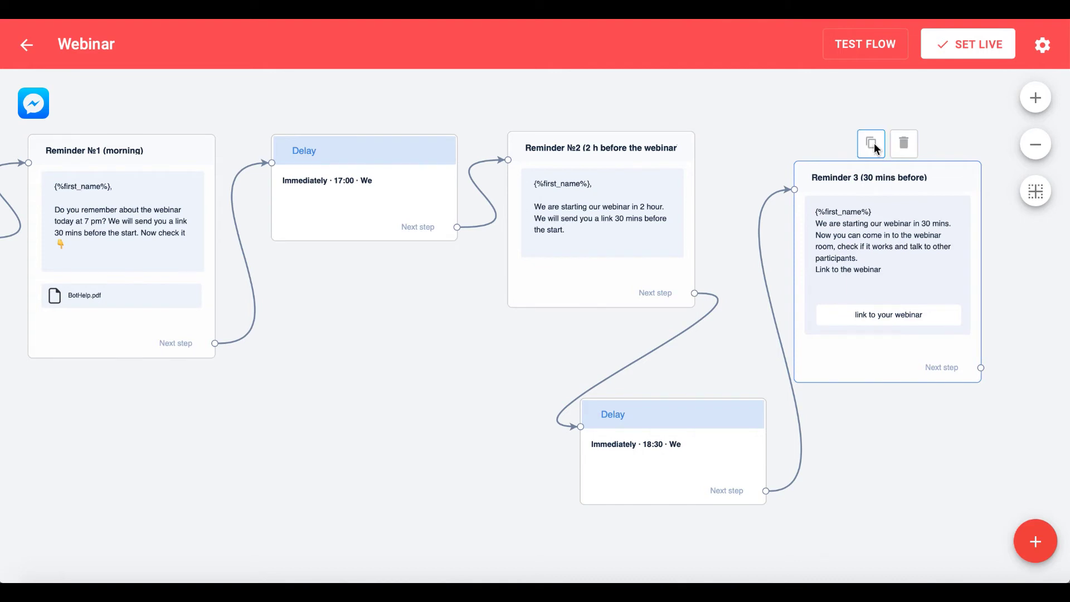
Step: Back in BotHelp, duplicate the Reminder 3 step and move the copy below the 17:00 Delay
{"action": "left_click", "coordinate": [873, 146]}
{"action": "left_click_drag", "start_coordinate": [929, 259], "coordinate": [370, 450]}
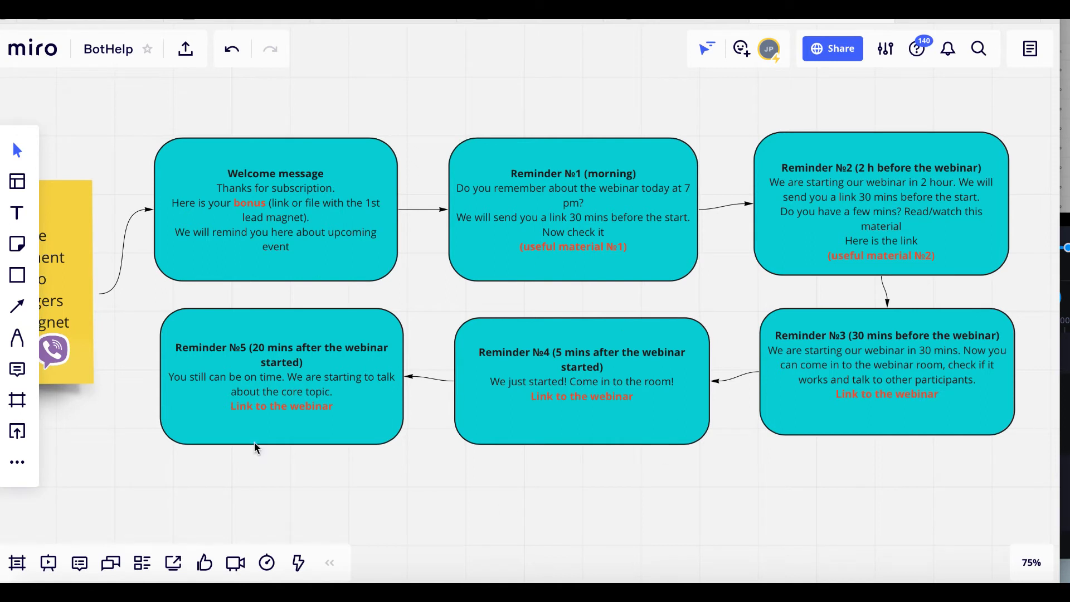
Step: Switch to the Miro board again and copy all of the Reminder №4 text, from its heading to the webinar link line
{"action": "left_click", "coordinate": [519, 364]}
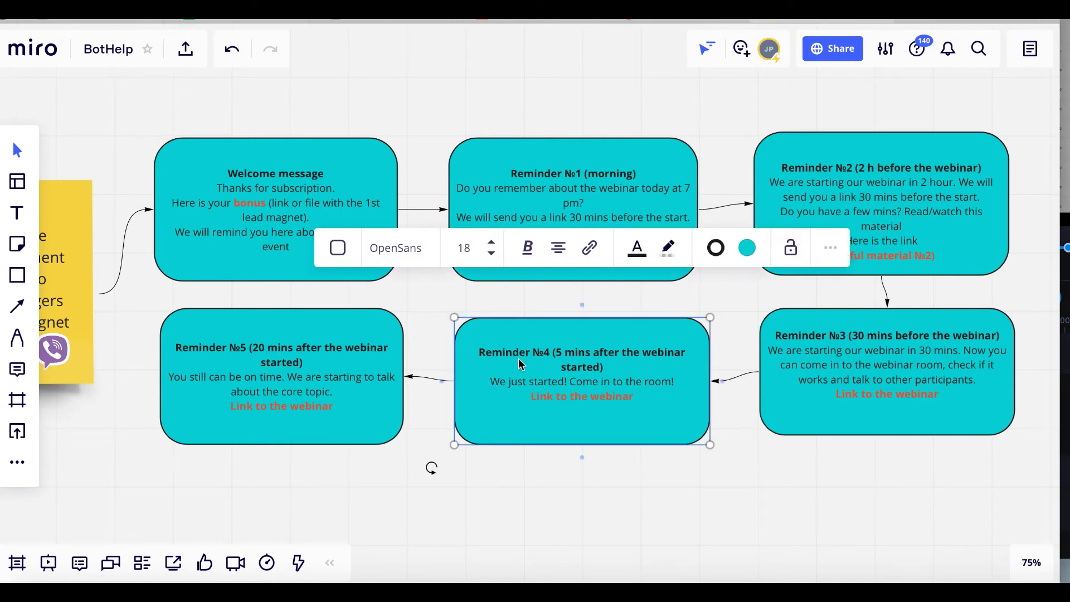
{"action": "left_click_drag", "start_coordinate": [476, 348], "coordinate": [666, 416]}
{"action": "left_click", "coordinate": [622, 389]}
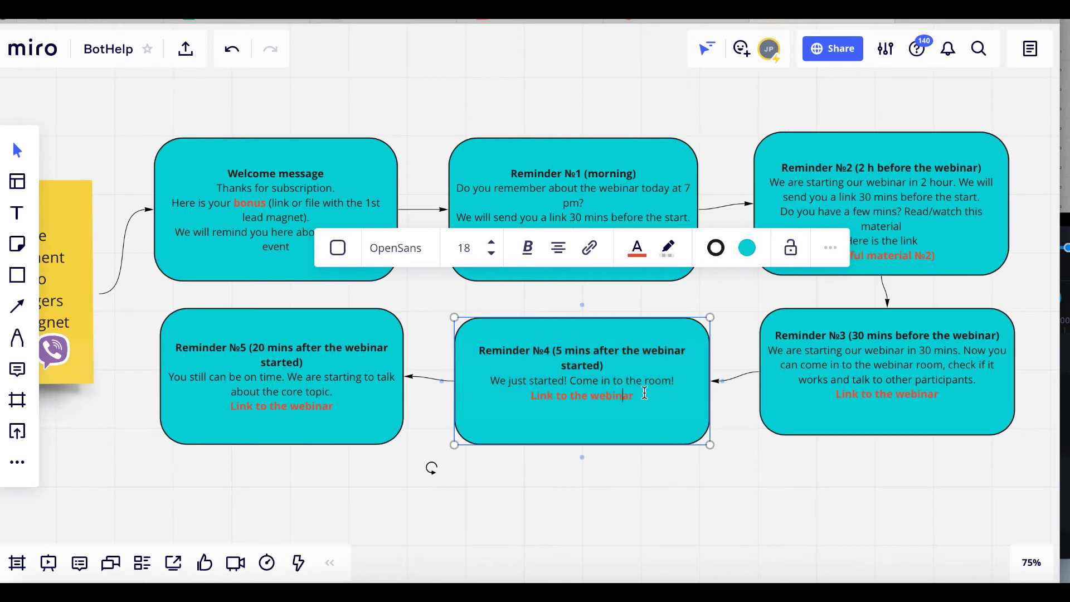
{"action": "key", "text": "ctrl+a"}
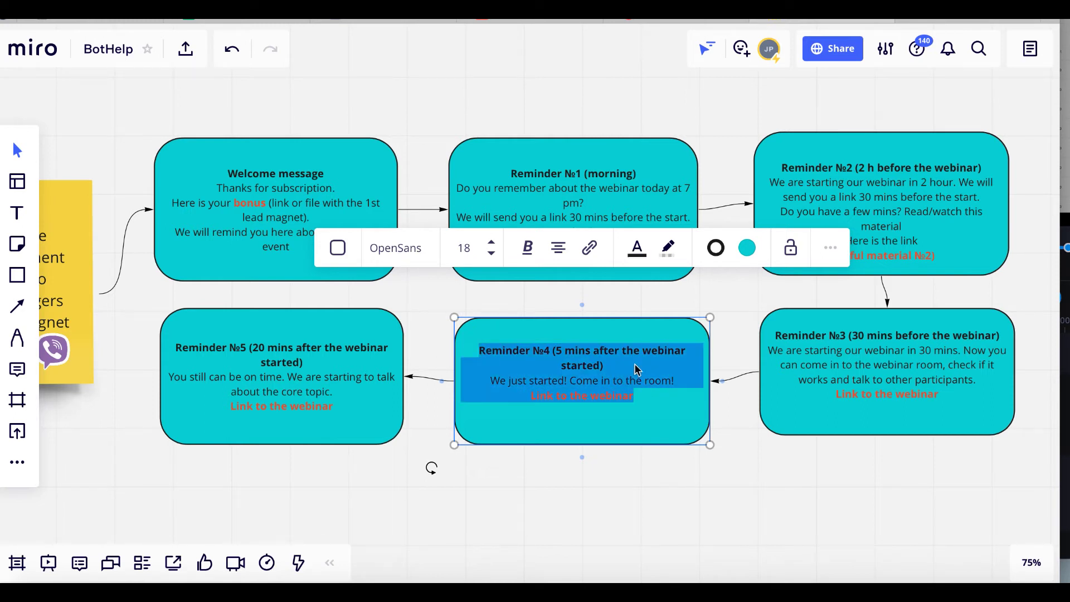
{"action": "right_click", "coordinate": [634, 364]}
{"action": "left_click", "coordinate": [658, 422]}
{"action": "left_click", "coordinate": [508, 371]}
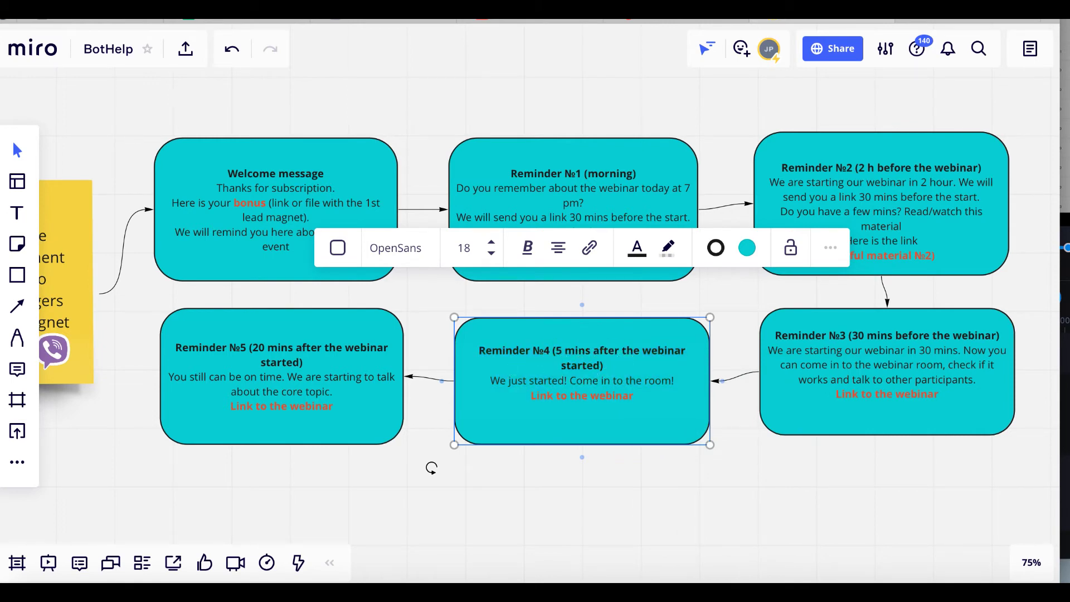
Step: Return to BotHelp, duplicate the Reminder 3 step and place the copy below the 18:30 Delay
{"action": "left_click", "coordinate": [655, 20]}
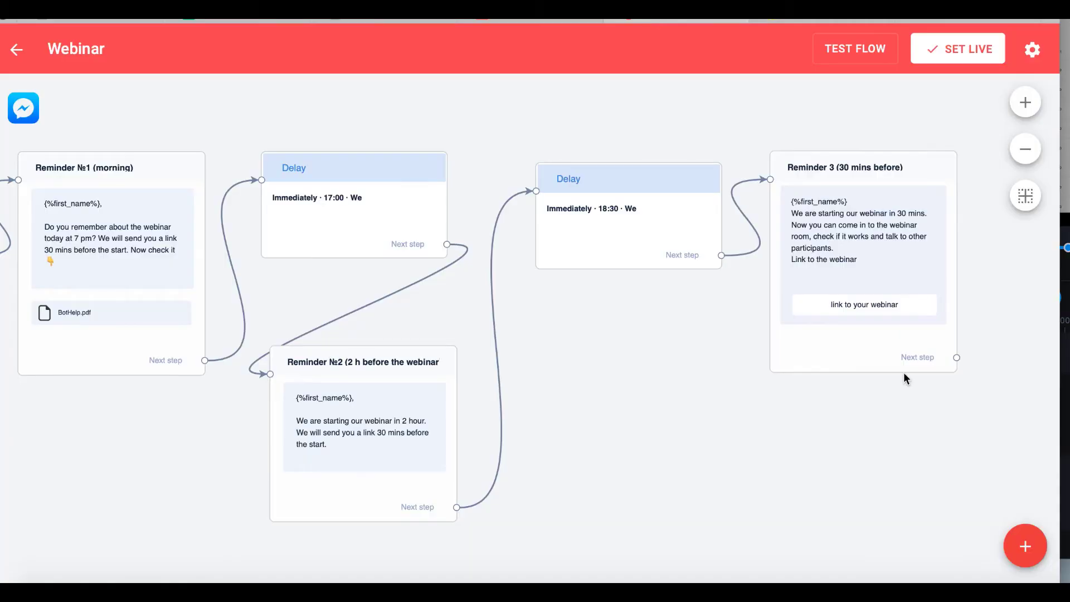
{"action": "mouse_move", "coordinate": [851, 144]}
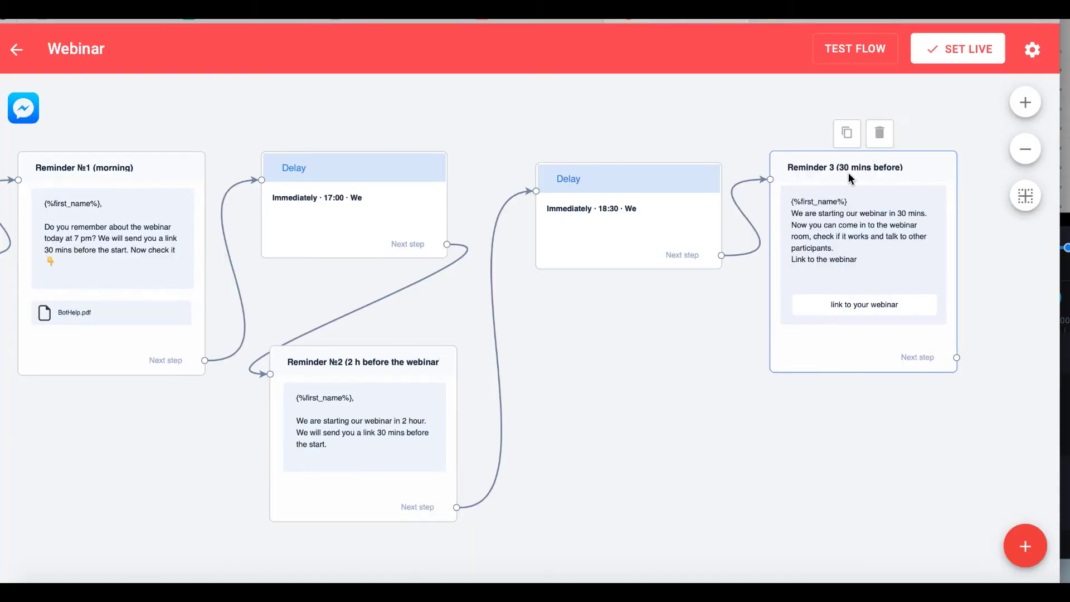
{"action": "left_click", "coordinate": [850, 144]}
{"action": "left_click_drag", "start_coordinate": [897, 242], "coordinate": [622, 403]}
Step: Rename the copy "Reminder №4 (5 mins after the webinar started)", set its text to "We just started! Come in to the room!", save and reposition it
{"action": "left_click", "coordinate": [632, 435]}
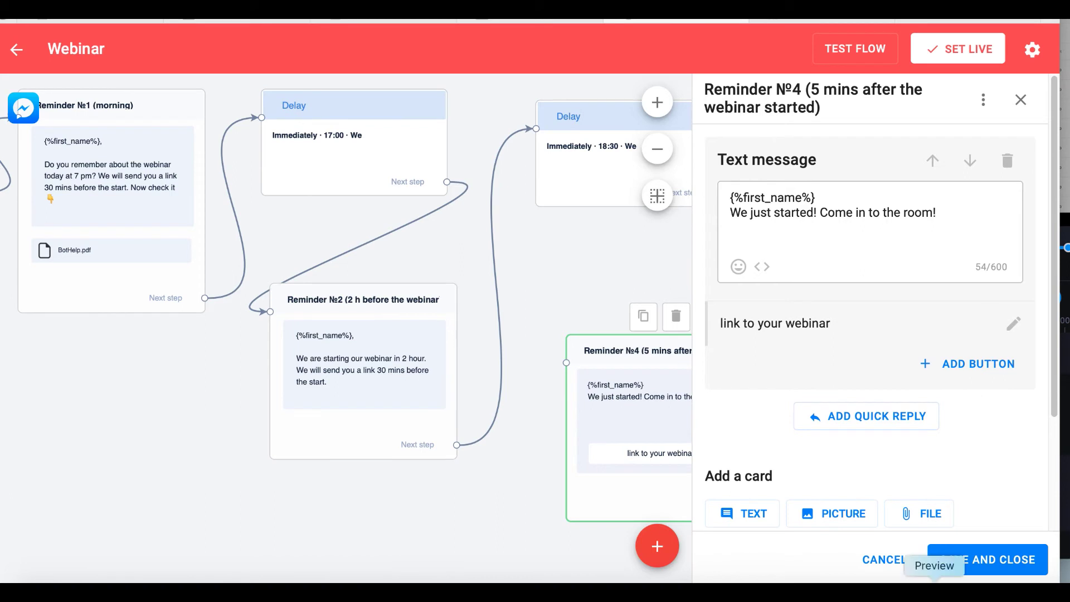
{"action": "left_click", "coordinate": [981, 560]}
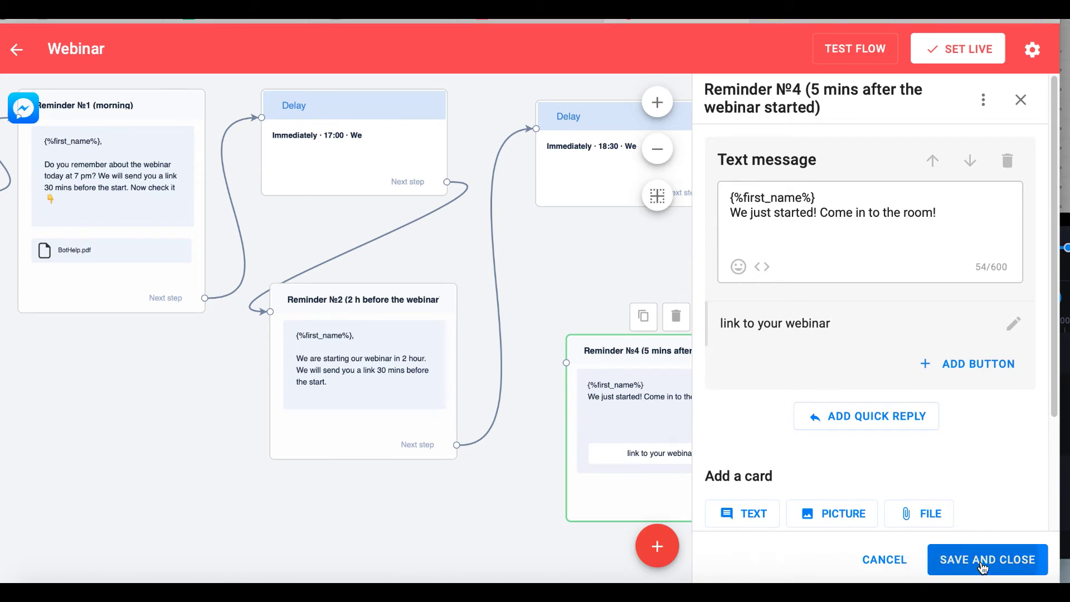
{"action": "left_click_drag", "start_coordinate": [669, 378], "coordinate": [766, 423]}
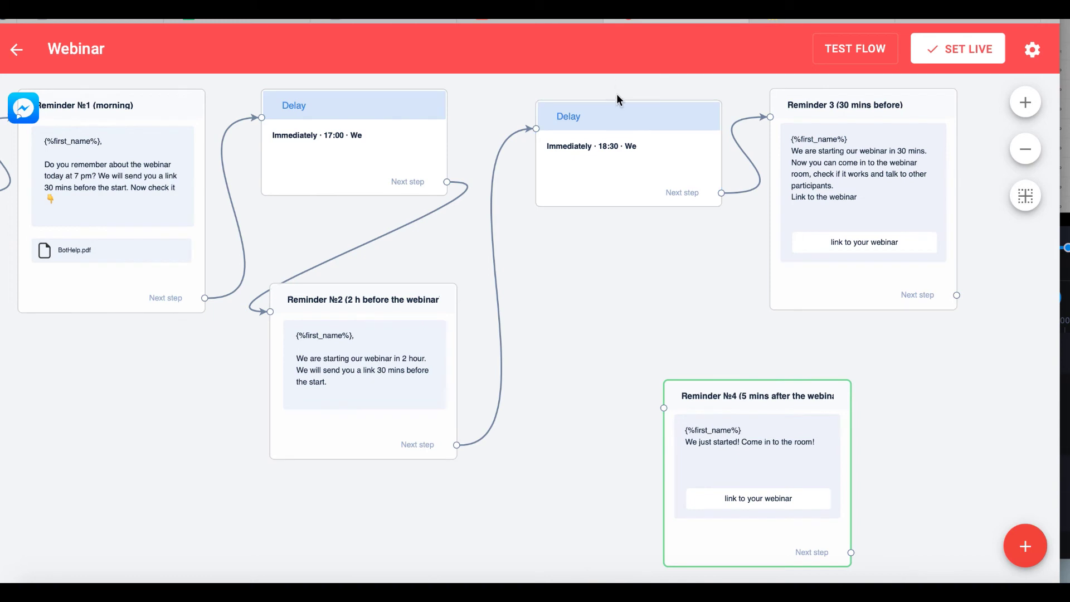
Step: Duplicate the 18:30 Delay, place the copy below the original, set its sending time to 19:05 and save it
{"action": "left_click", "coordinate": [620, 108]}
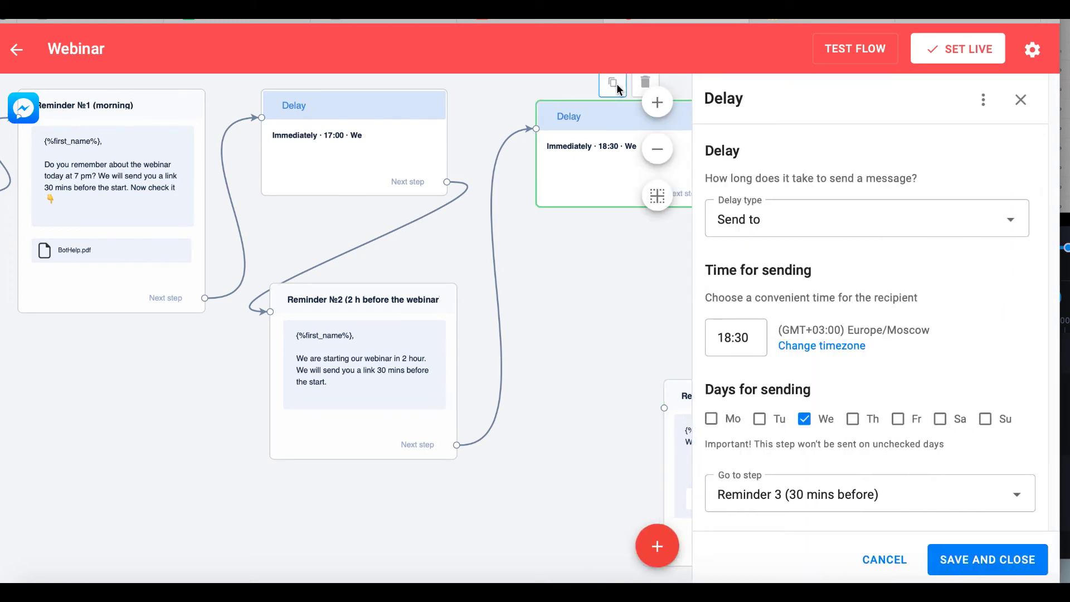
{"action": "left_click", "coordinate": [616, 83]}
{"action": "left_click_drag", "start_coordinate": [683, 193], "coordinate": [616, 290]}
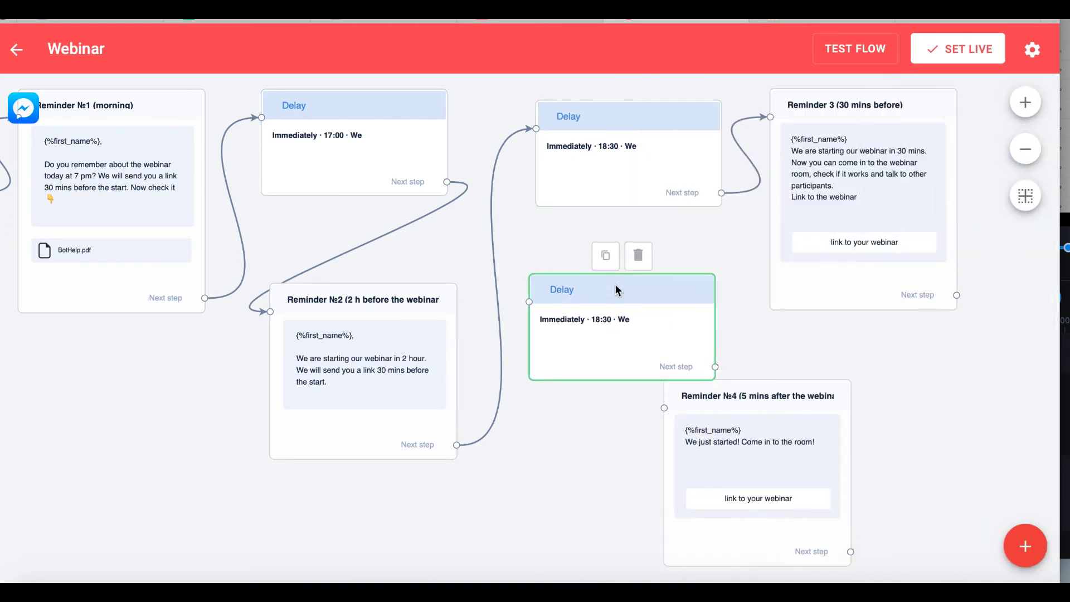
{"action": "left_click", "coordinate": [597, 310]}
{"action": "left_click", "coordinate": [752, 349]}
{"action": "type", "text": "19"}
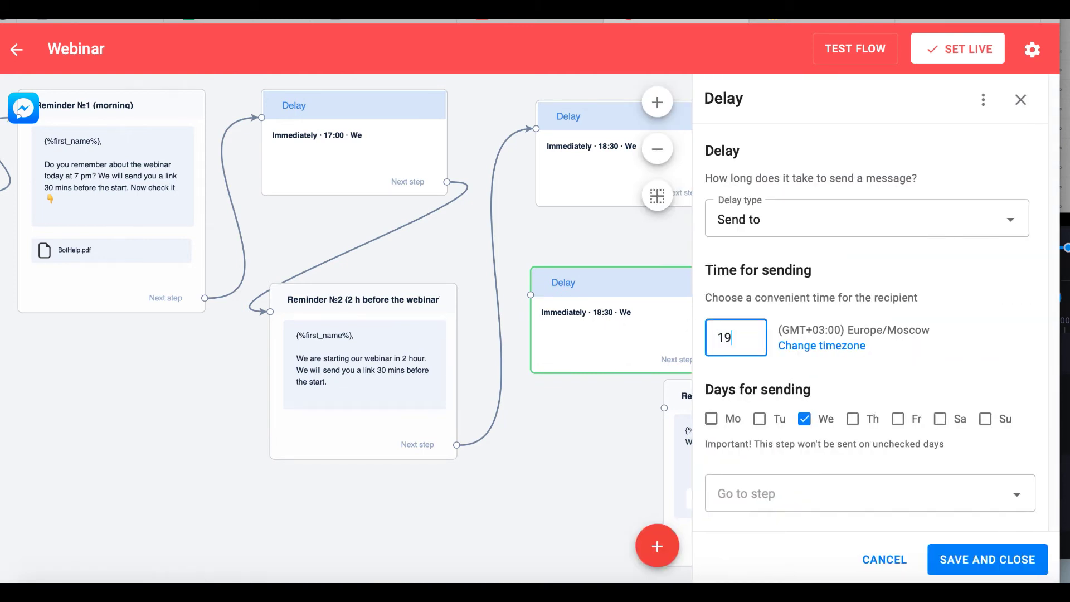
{"action": "type", "text": ":05"}
{"action": "left_click", "coordinate": [960, 569]}
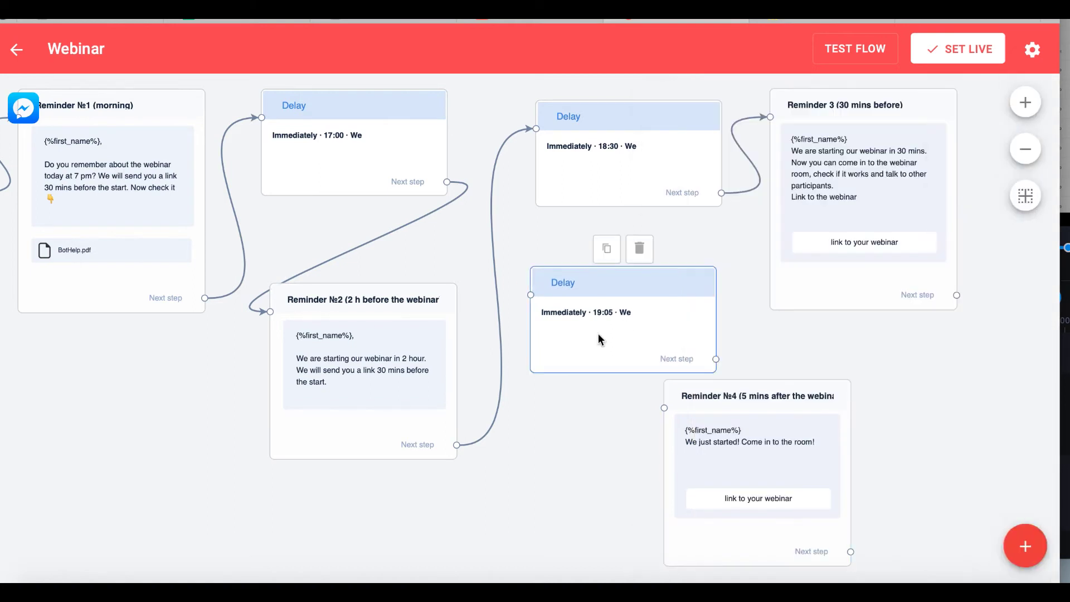
Step: Set the sending time of the Delay leading to Reminder №5 to 19:20 and save it
{"action": "left_click", "coordinate": [647, 311]}
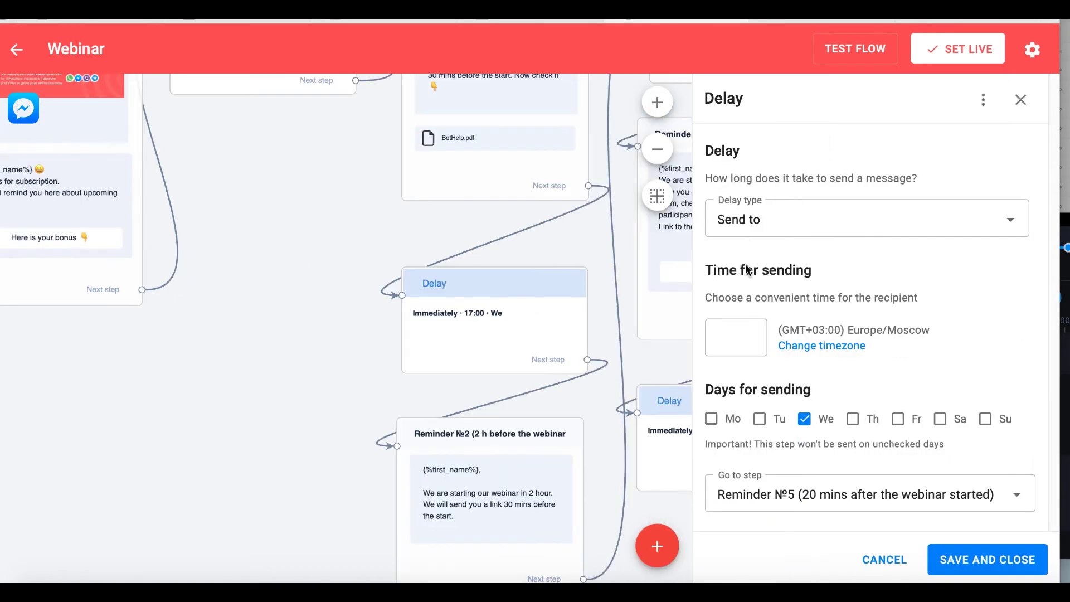
{"action": "left_click", "coordinate": [733, 331]}
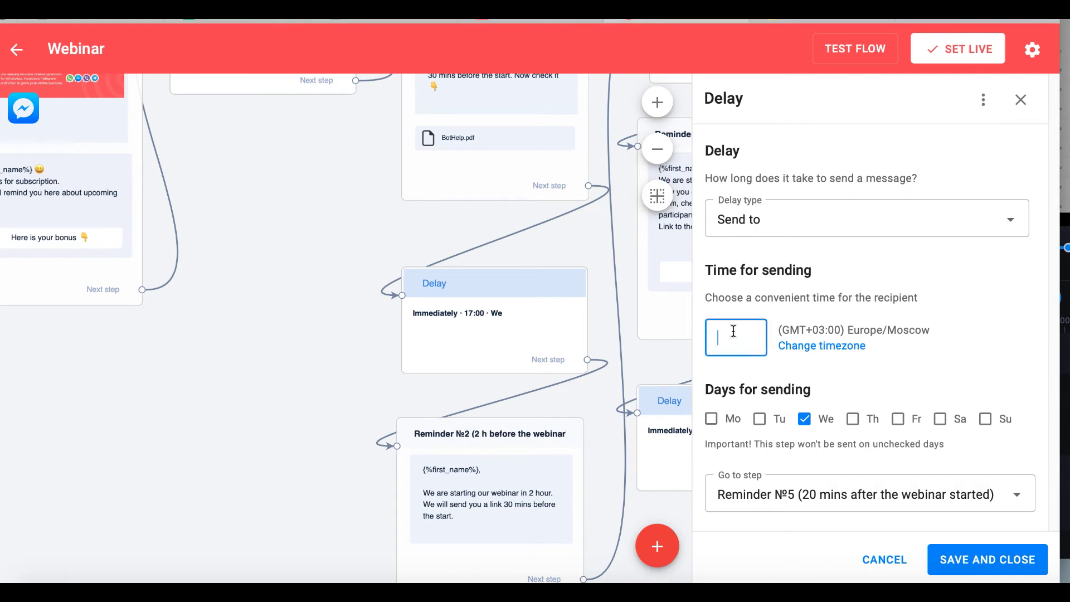
{"action": "type", "text": "19:20"}
{"action": "left_click", "coordinate": [956, 567]}
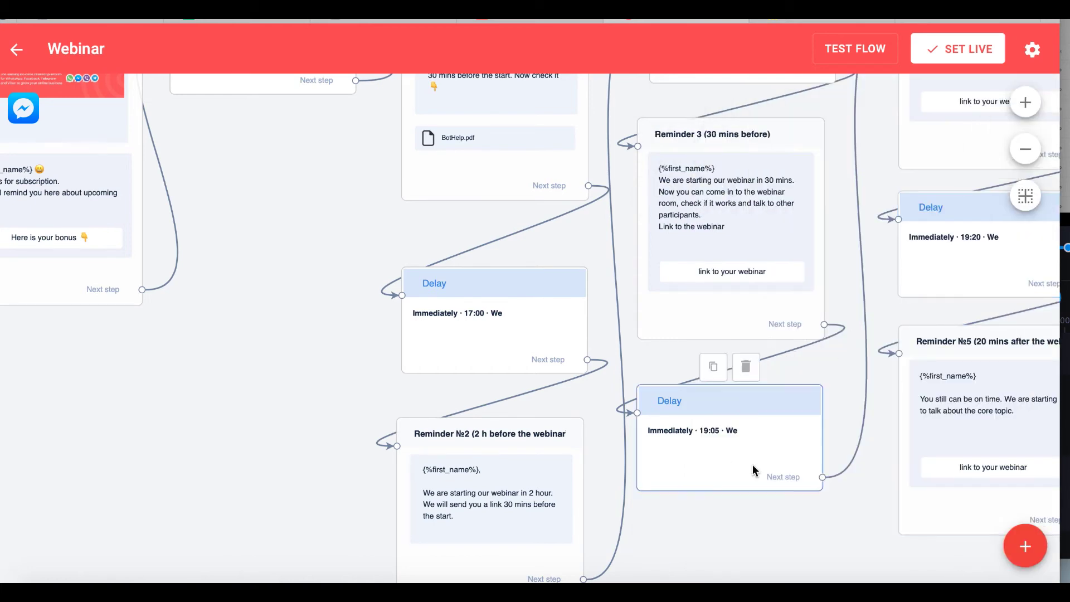
Step: Set the finished Webinar flow live and start a test of it
{"action": "left_click", "coordinate": [1023, 156]}
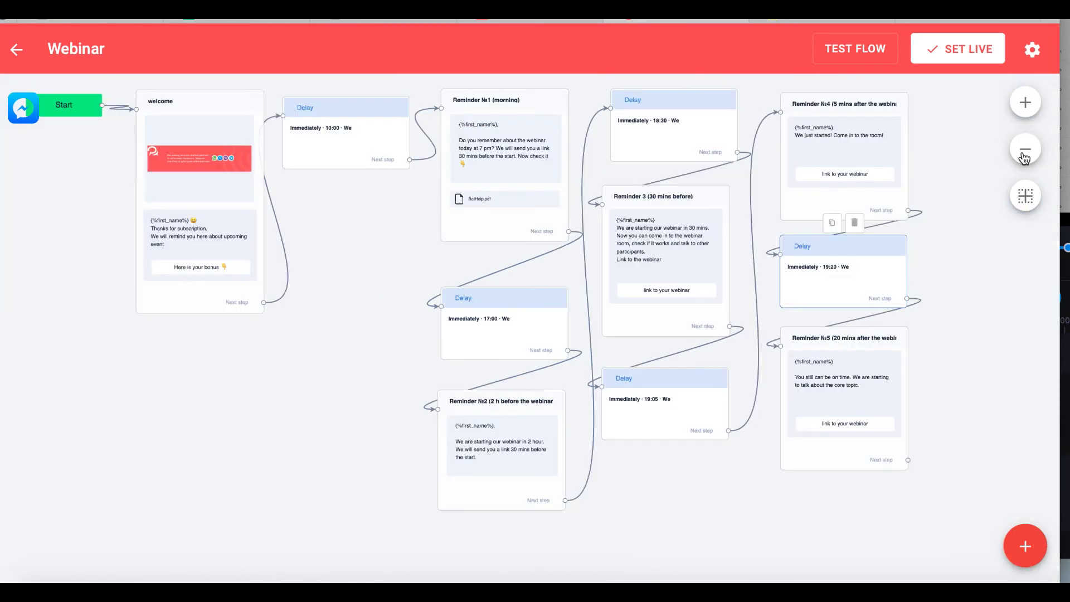
{"action": "left_click", "coordinate": [1022, 150]}
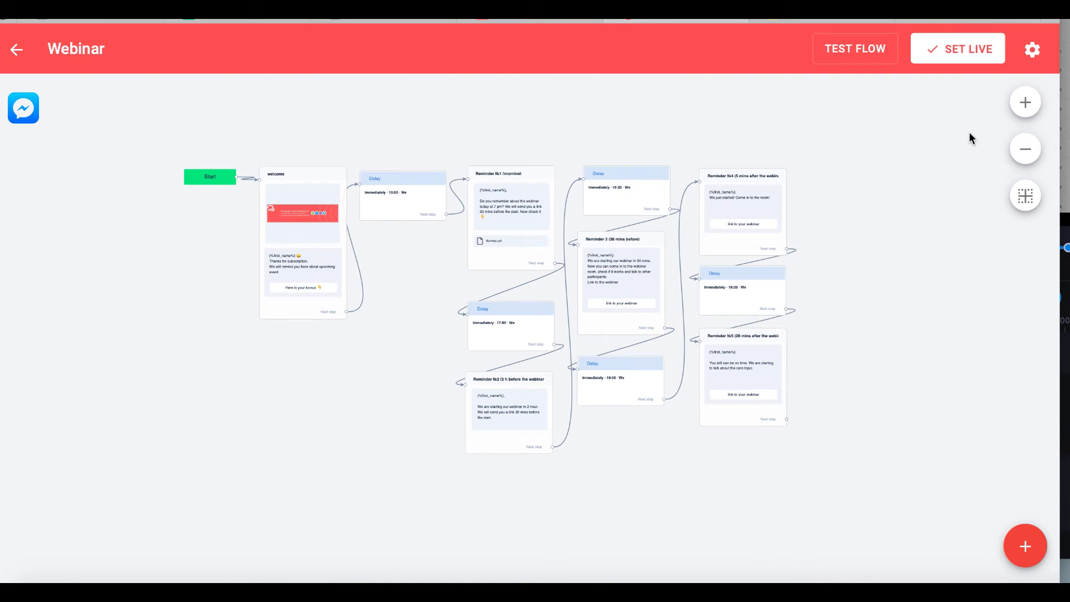
{"action": "left_click", "coordinate": [1026, 109]}
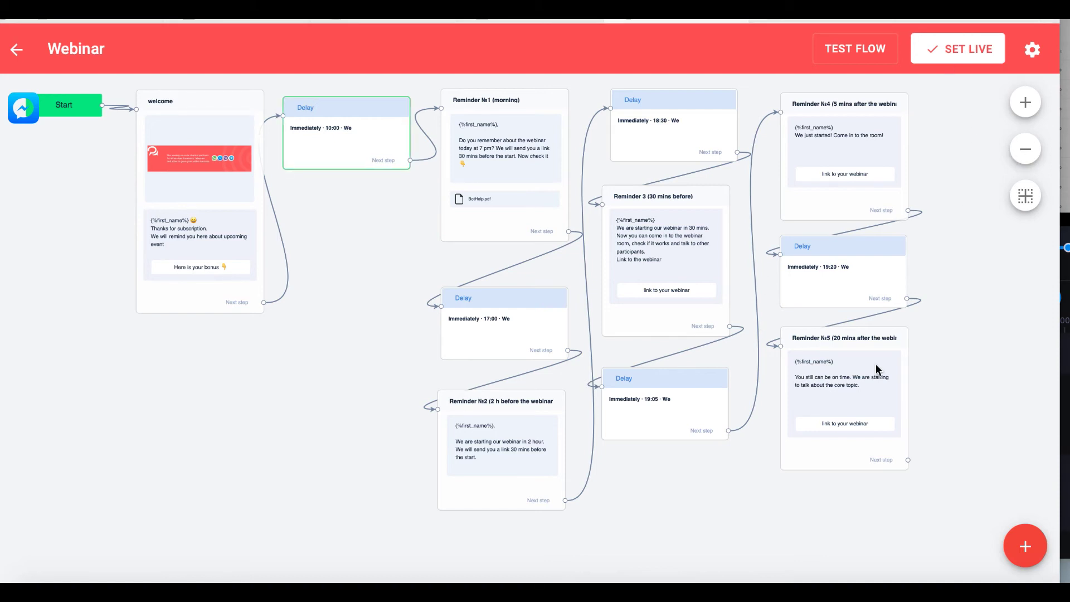
{"action": "left_click", "coordinate": [962, 51]}
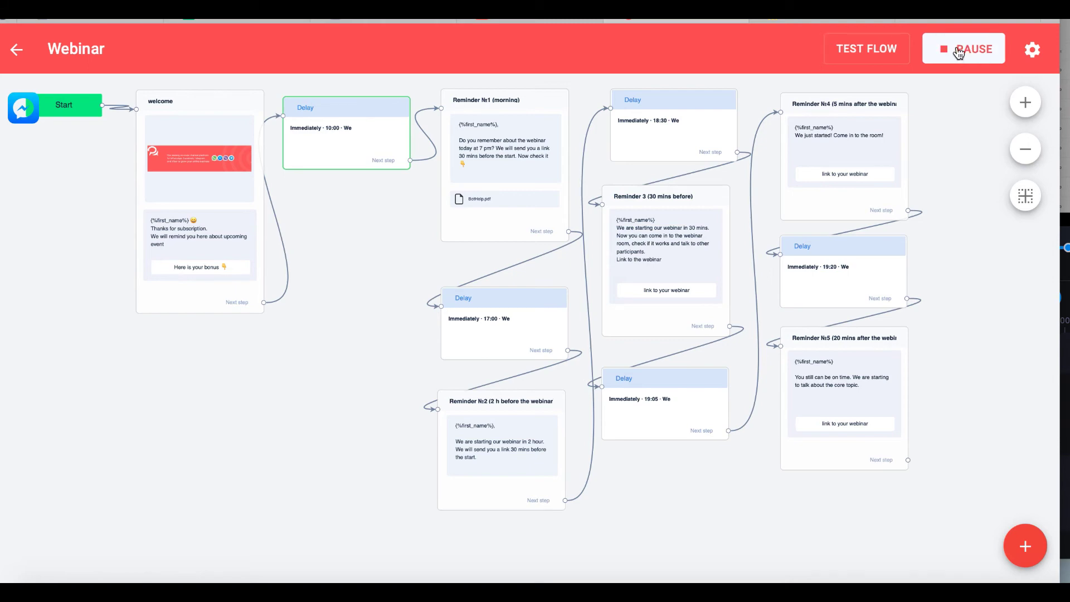
{"action": "left_click", "coordinate": [864, 49]}
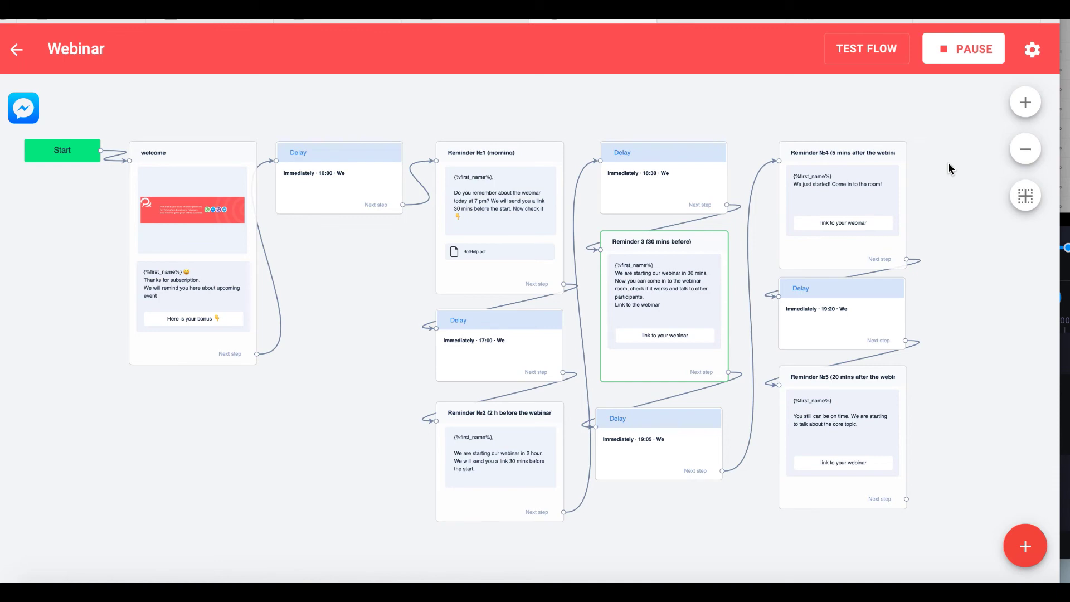
Step: Deactivate the Webinar flow and set it live again
{"action": "left_click", "coordinate": [969, 53]}
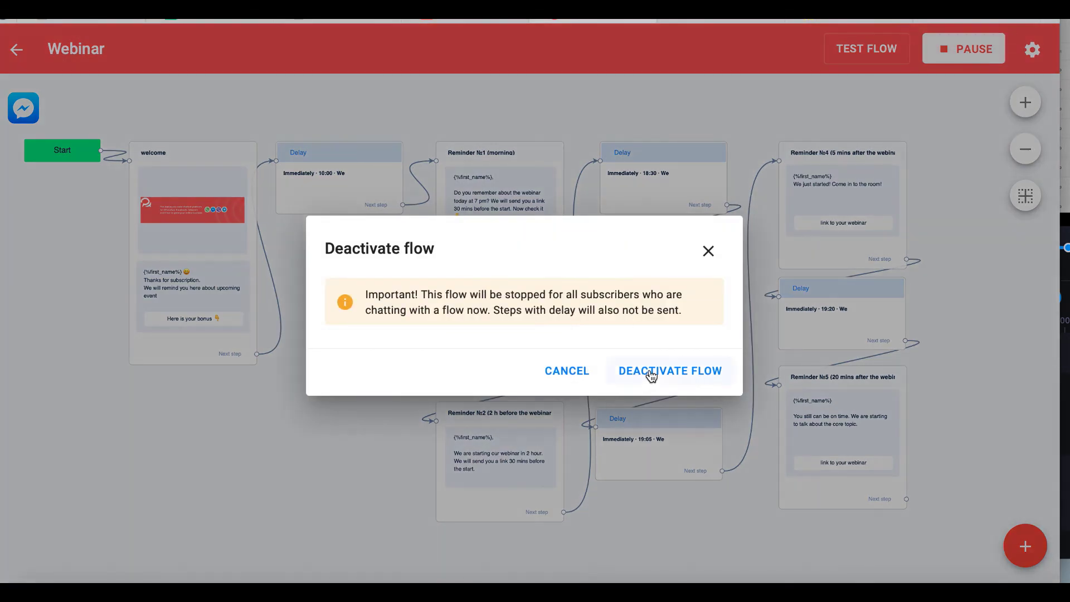
{"action": "left_click", "coordinate": [651, 372]}
{"action": "left_click", "coordinate": [962, 61]}
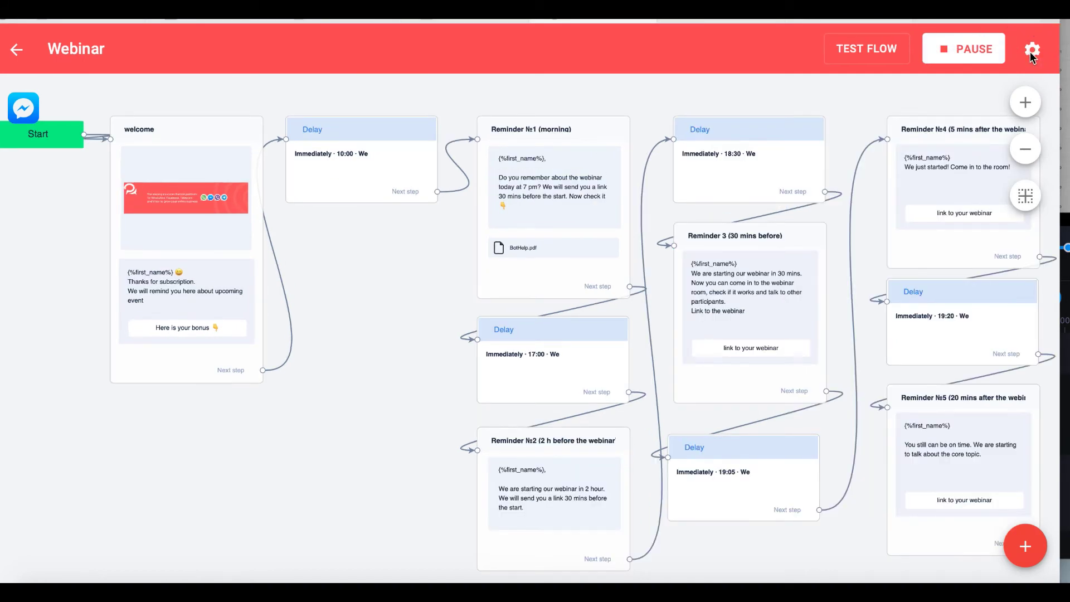
Step: Start converting the Webinar flow and choose the Telegram channel BotHelp Eng as the target messenger
{"action": "left_click", "coordinate": [1032, 51]}
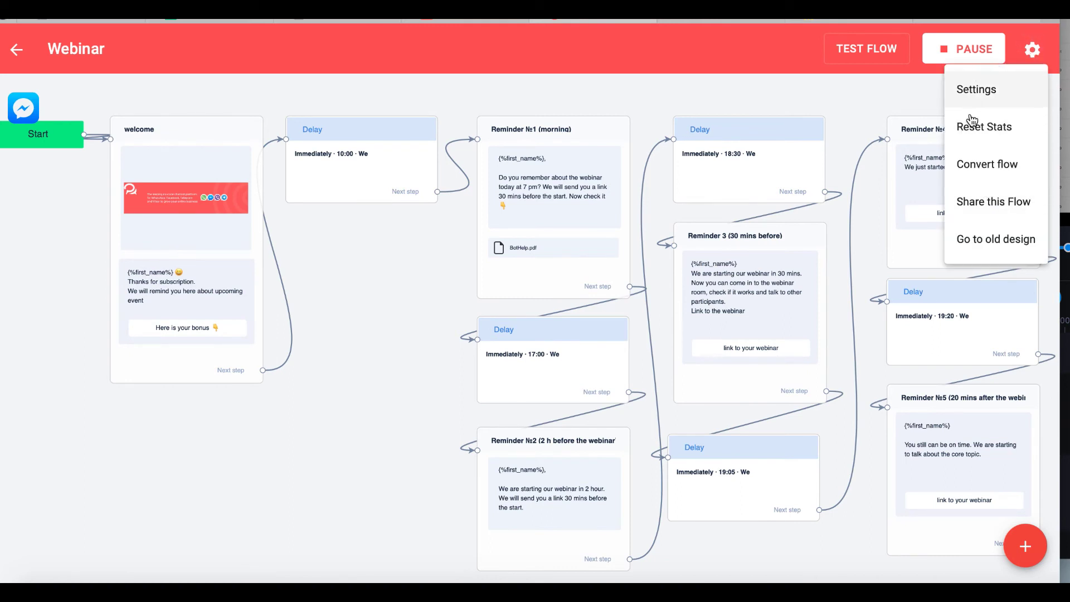
{"action": "left_click", "coordinate": [982, 175]}
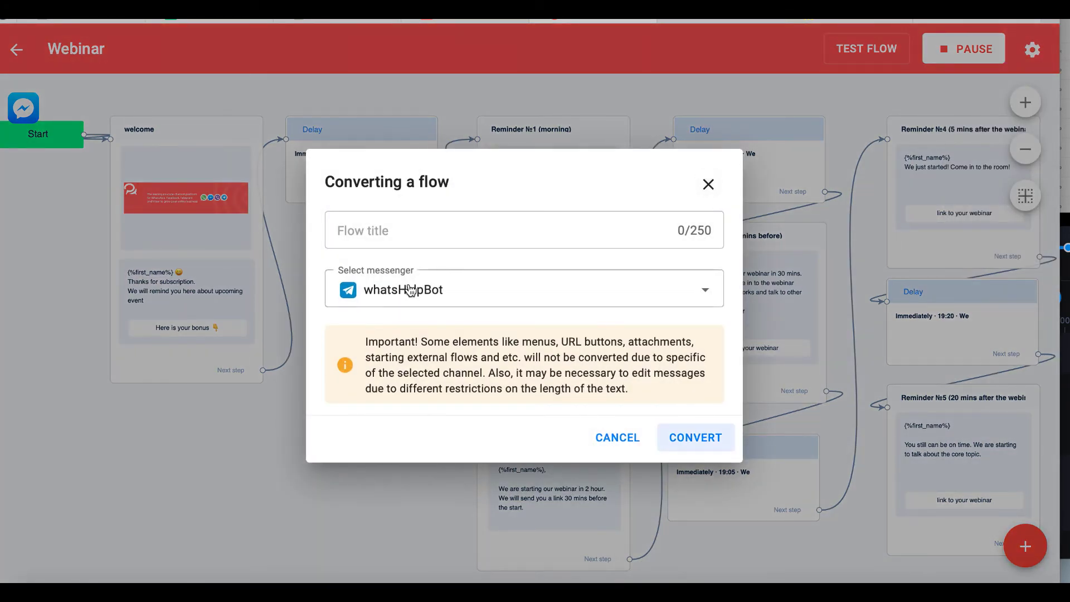
{"action": "left_click", "coordinate": [406, 289]}
{"action": "left_click_drag", "start_coordinate": [717, 349], "coordinate": [715, 378]}
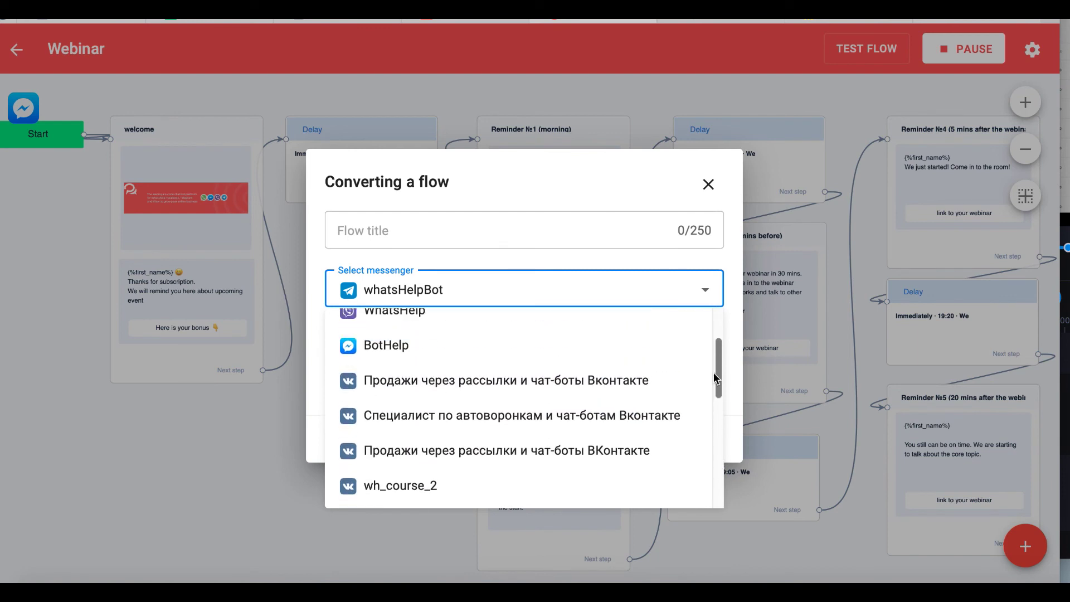
{"action": "left_click_drag", "start_coordinate": [718, 371], "coordinate": [719, 449]}
{"action": "left_click", "coordinate": [437, 496]}
Step: Convert the flow under the title "Webinar" and set the resulting Telegram flow live from the flow list
{"action": "left_click", "coordinate": [417, 223]}
{"action": "type", "text": "Ц"}
{"action": "key", "text": "BackSpace"}
{"action": "type", "text": "We"}
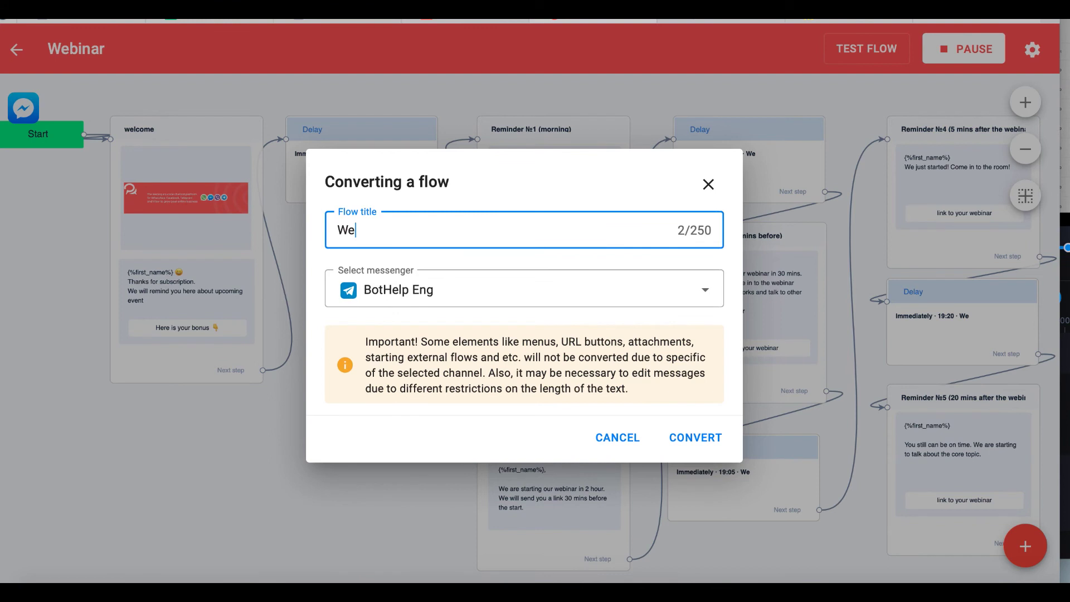
{"action": "type", "text": "binar"}
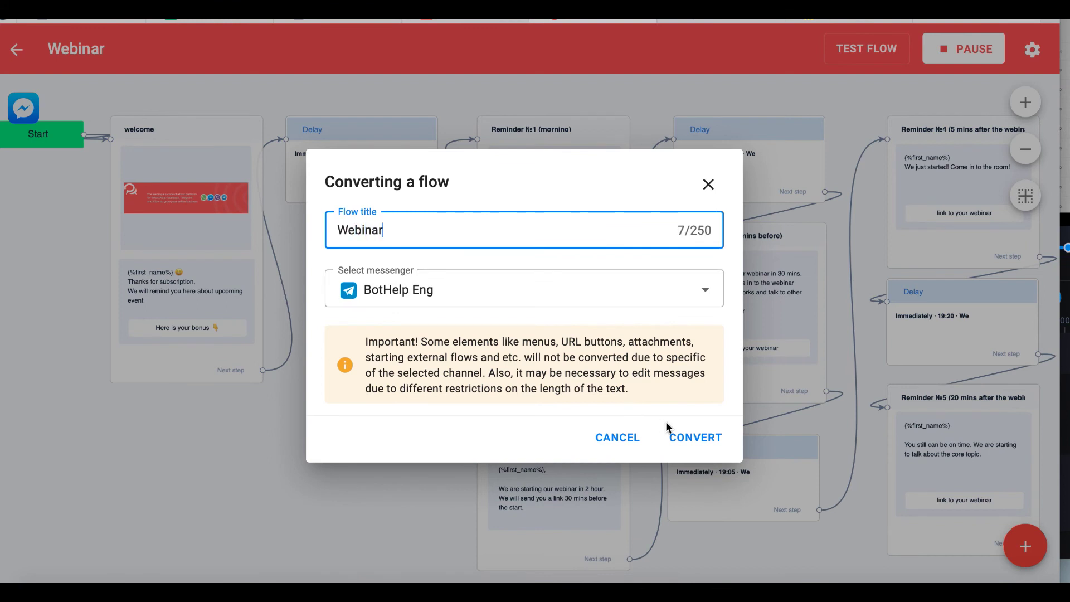
{"action": "left_click", "coordinate": [691, 447]}
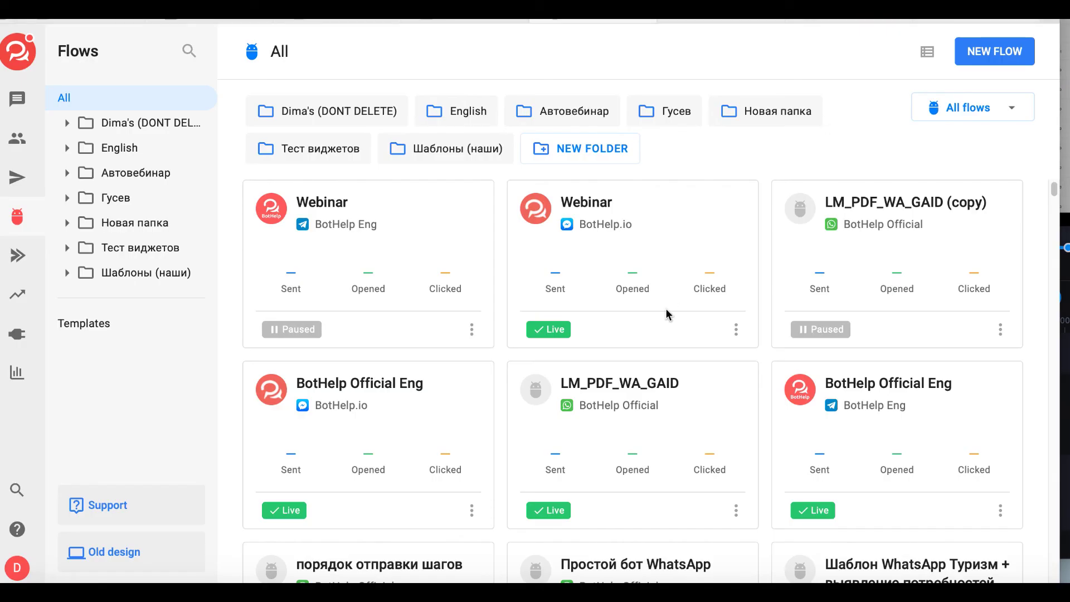
{"action": "left_click", "coordinate": [471, 329]}
{"action": "left_click", "coordinate": [498, 371]}
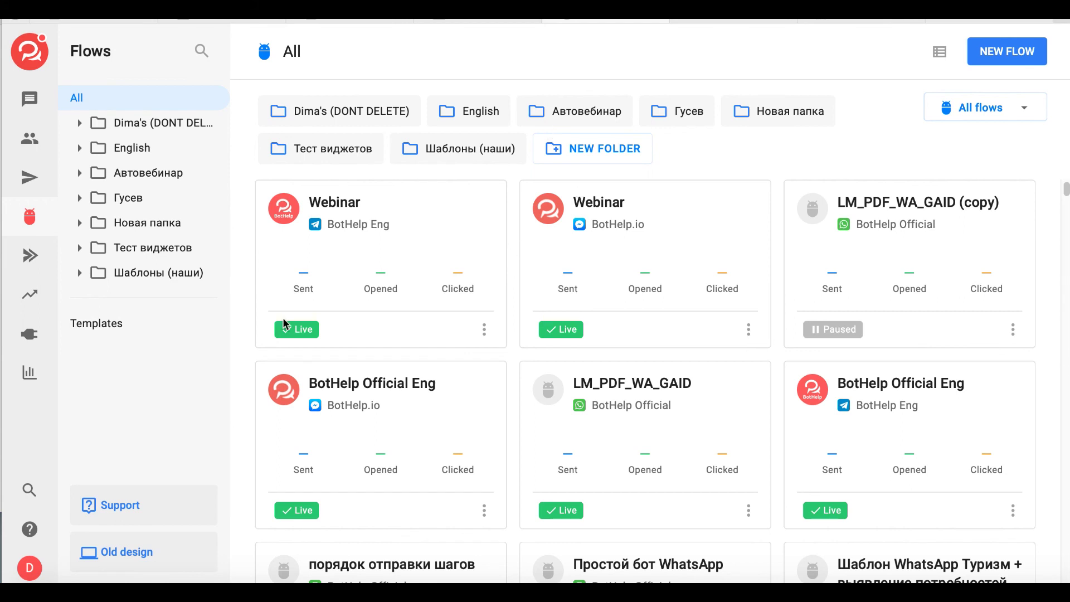
Step: Go to the growth tools and start creating a new widget button
{"action": "left_click", "coordinate": [29, 301]}
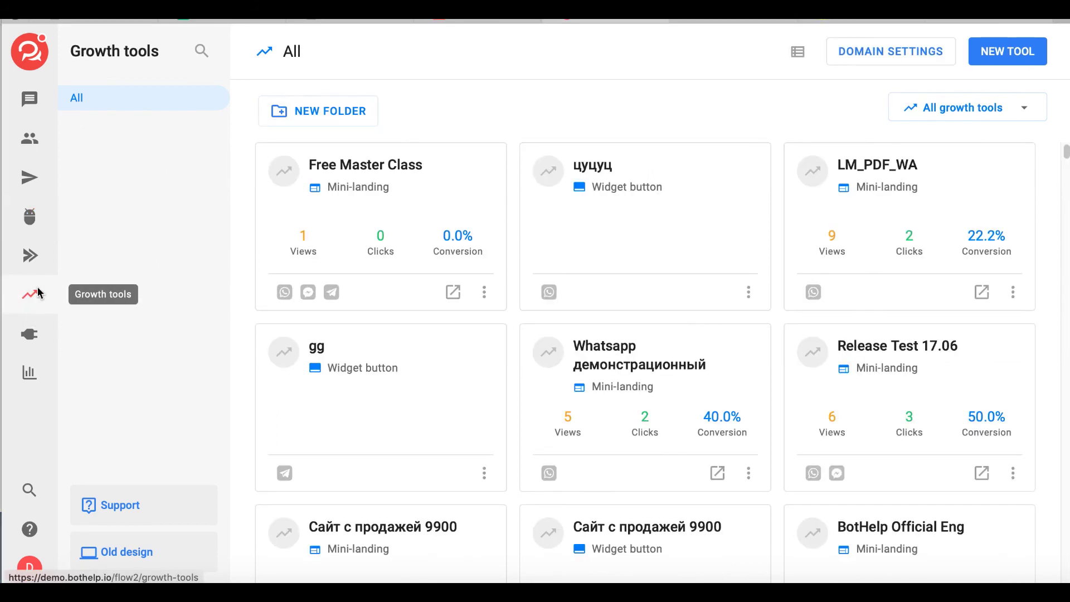
{"action": "left_click", "coordinate": [1013, 52]}
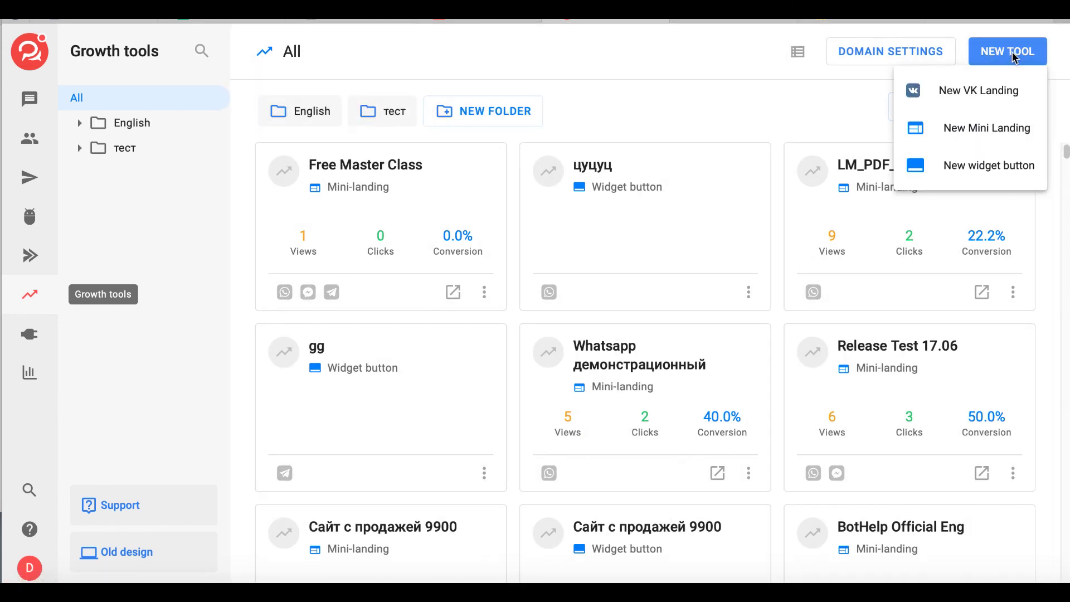
{"action": "left_click", "coordinate": [1012, 52]}
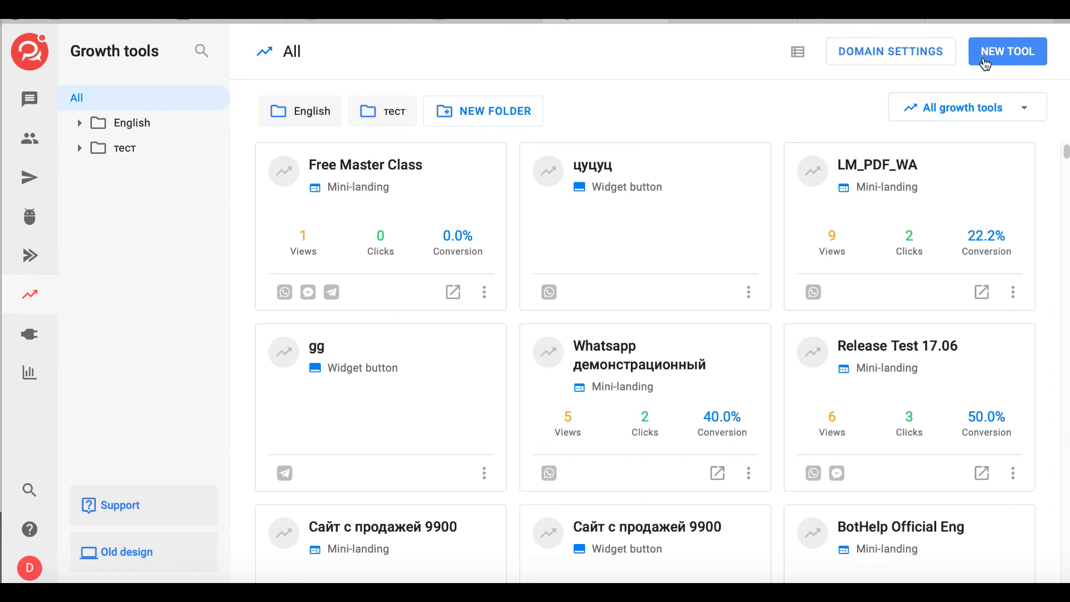
{"action": "left_click", "coordinate": [995, 58]}
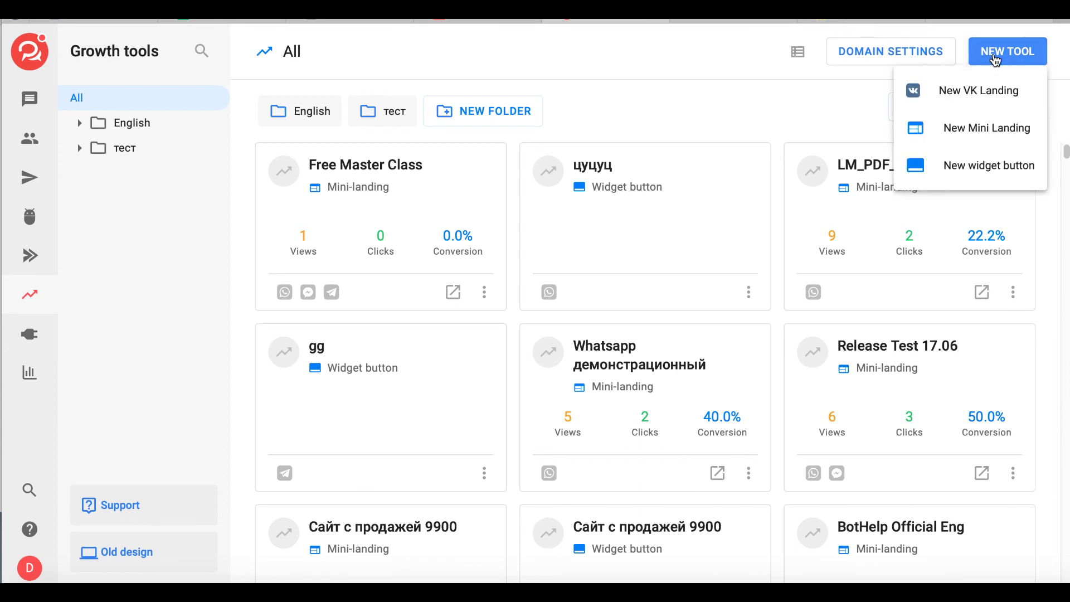
{"action": "left_click", "coordinate": [951, 169]}
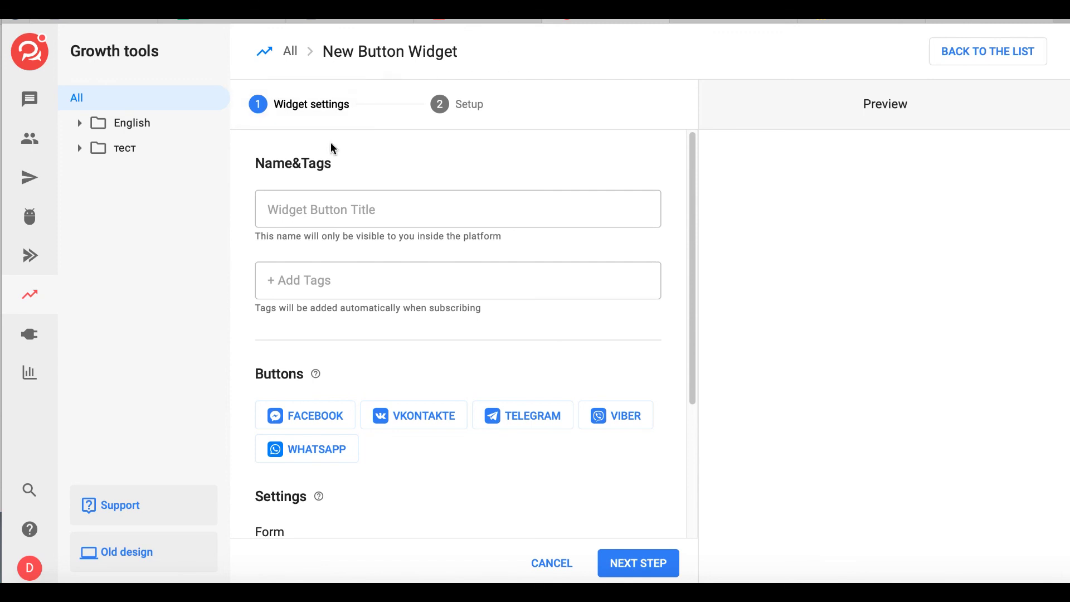
Step: Title the widget button "Webinar Eng" and enter "eng" as its tag
{"action": "left_click", "coordinate": [324, 205]}
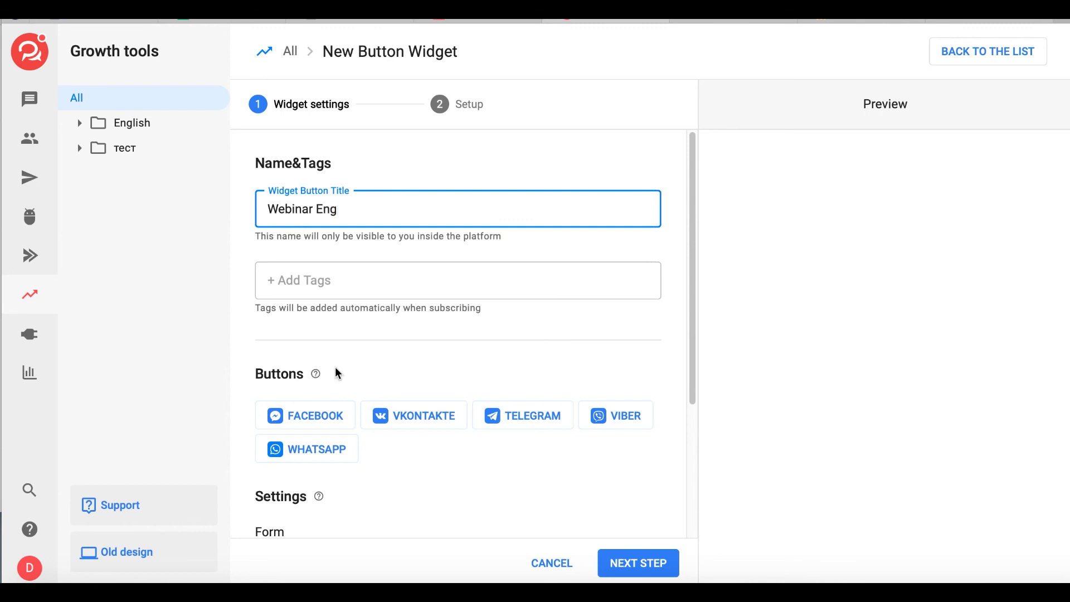
{"action": "left_click", "coordinate": [352, 283]}
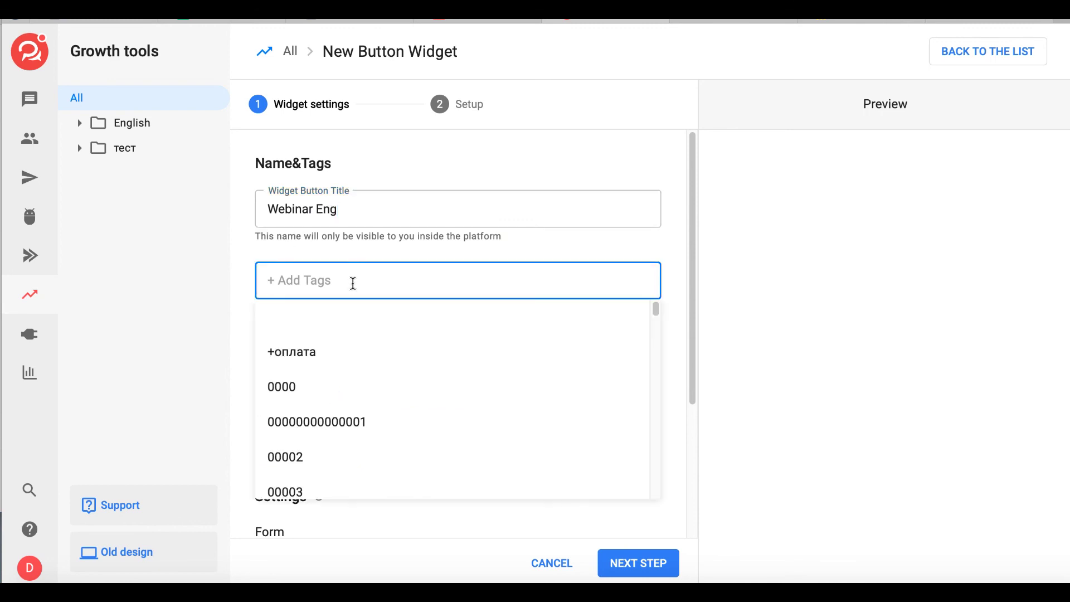
{"action": "type", "text": "eng"}
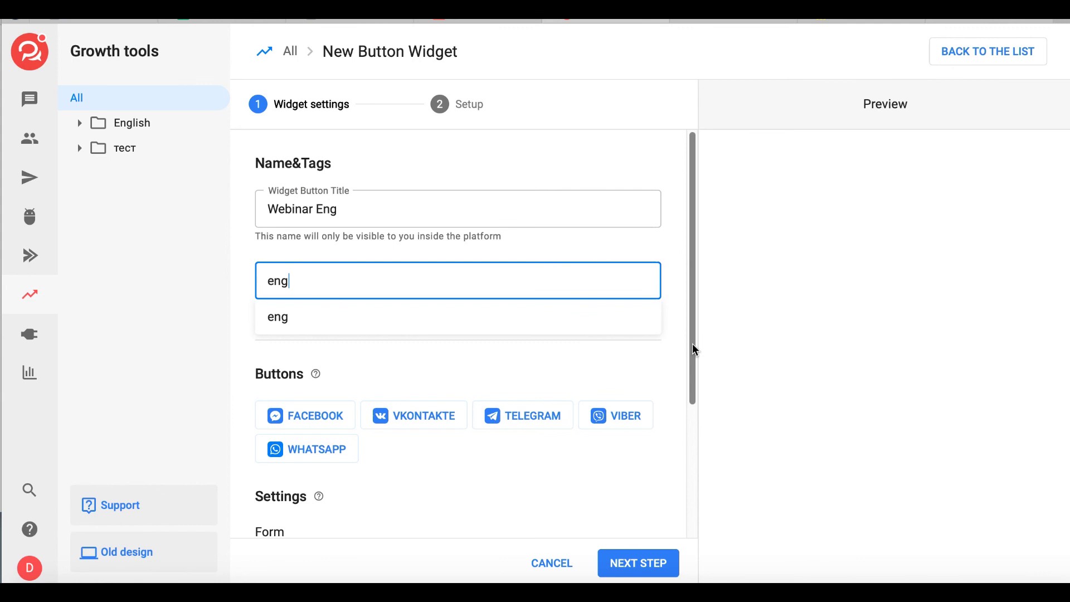
Step: Add a Facebook Messenger button to the widget, using the BotHelp.io channel and the Webinar flow
{"action": "scroll", "coordinate": [694, 440], "scroll_direction": "down", "scroll_amount": 3}
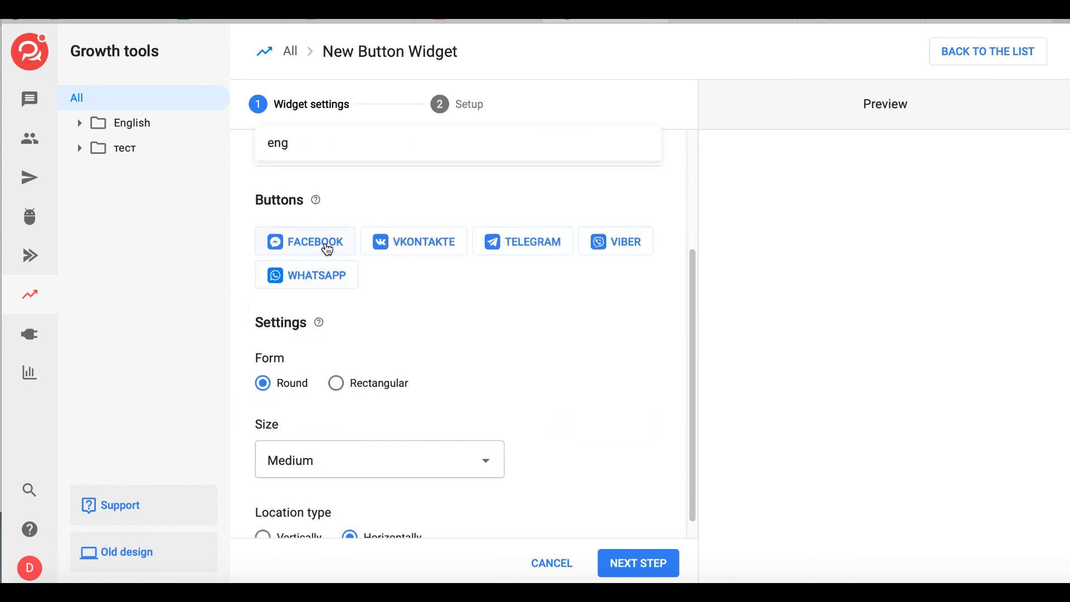
{"action": "left_click", "coordinate": [326, 256]}
{"action": "left_click", "coordinate": [326, 256]}
{"action": "left_click", "coordinate": [321, 295]}
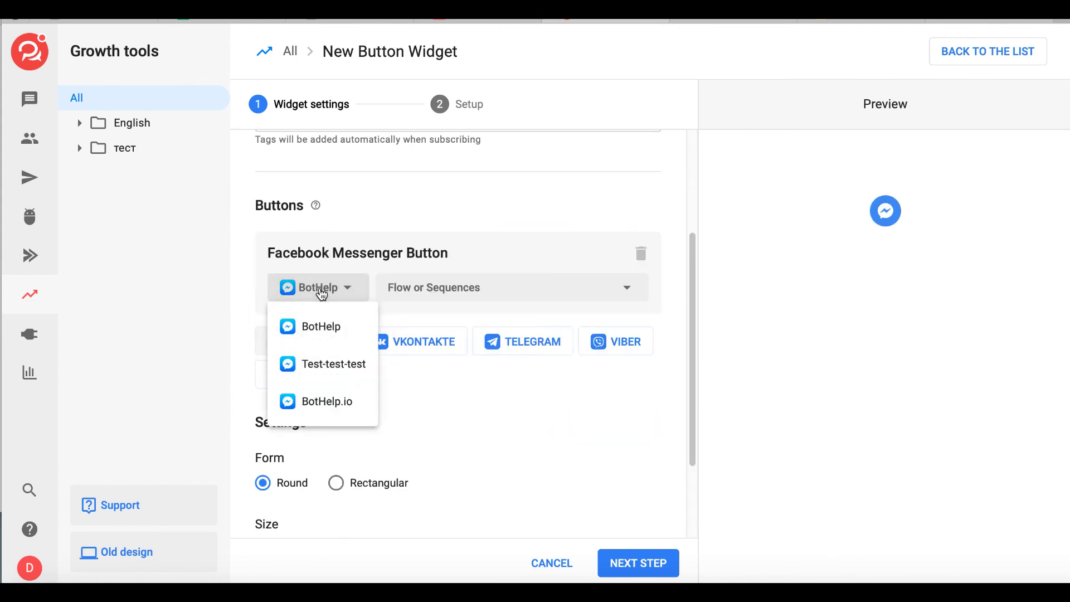
{"action": "left_click", "coordinate": [323, 411]}
{"action": "left_click", "coordinate": [441, 296]}
{"action": "left_click", "coordinate": [430, 426]}
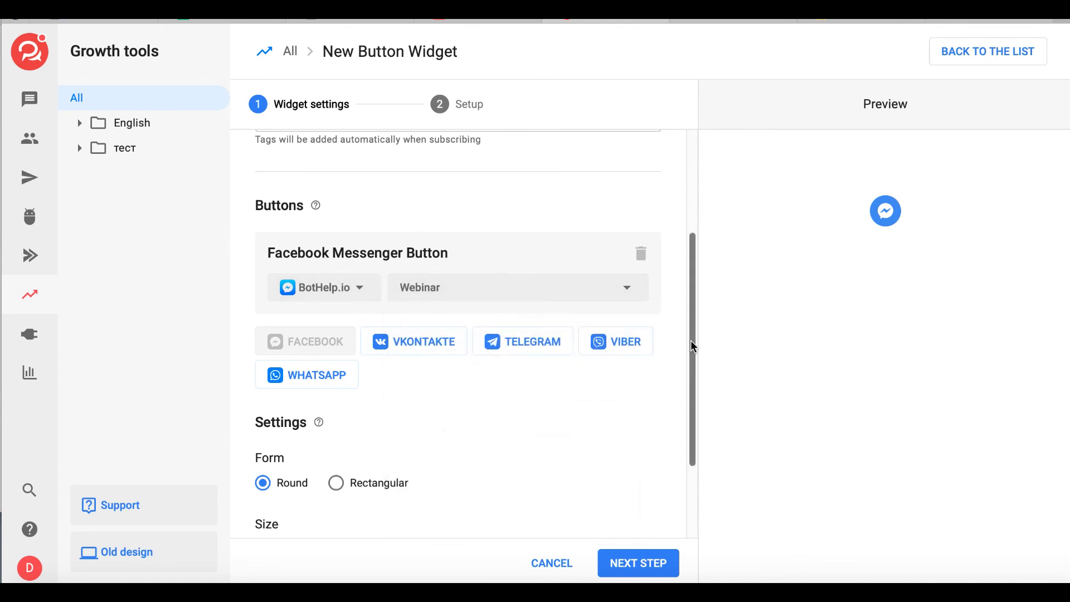
Step: Set the size of the widget's buttons to Small
{"action": "scroll", "coordinate": [691, 367], "scroll_direction": "down", "scroll_amount": 3}
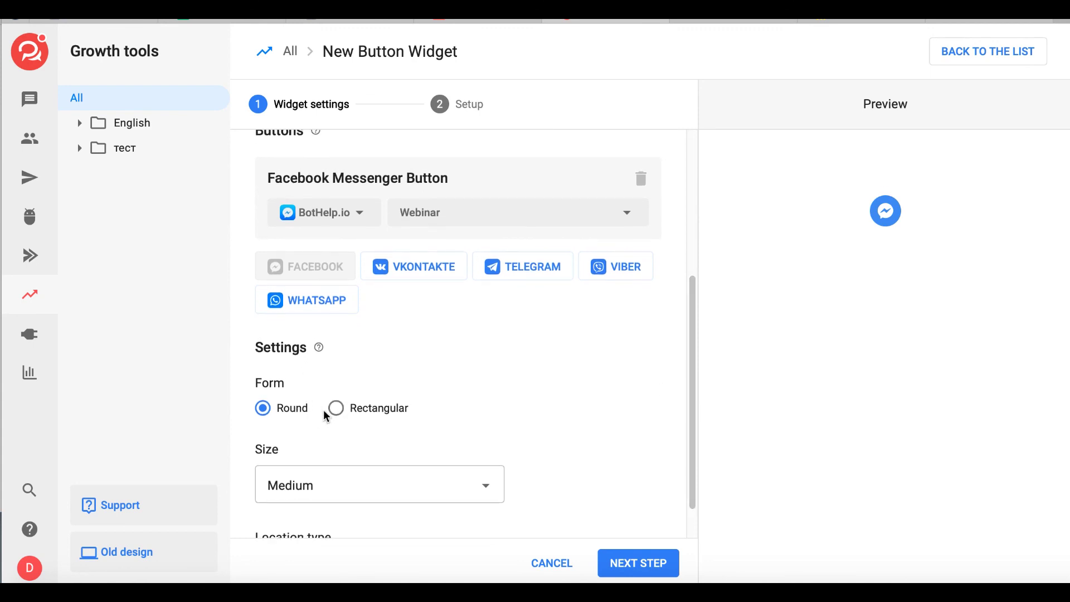
{"action": "left_click", "coordinate": [329, 488]}
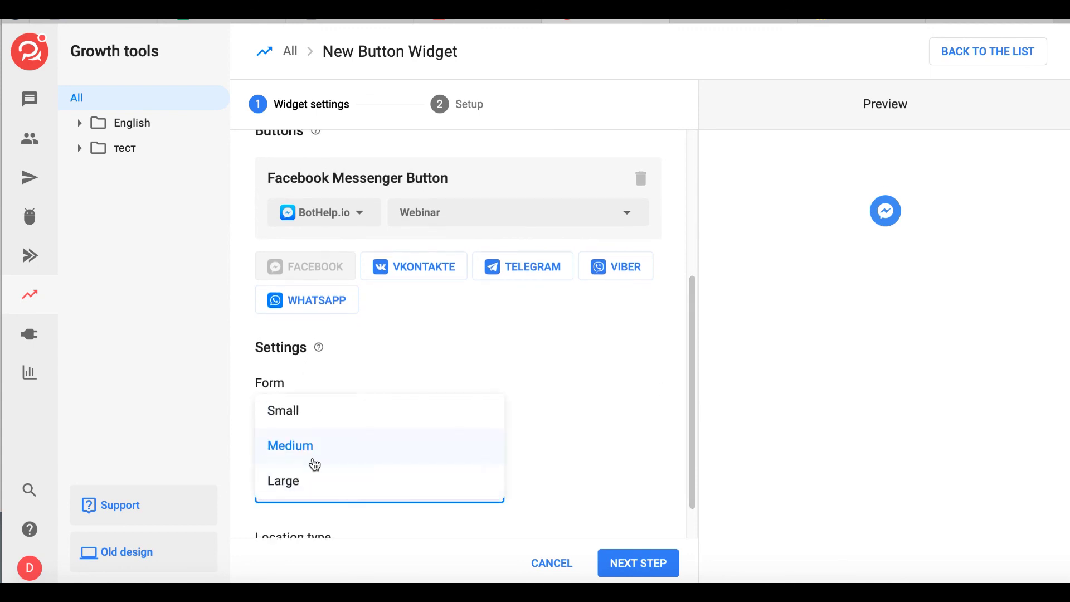
{"action": "left_click", "coordinate": [333, 411]}
{"action": "left_click_drag", "start_coordinate": [696, 412], "coordinate": [693, 379]}
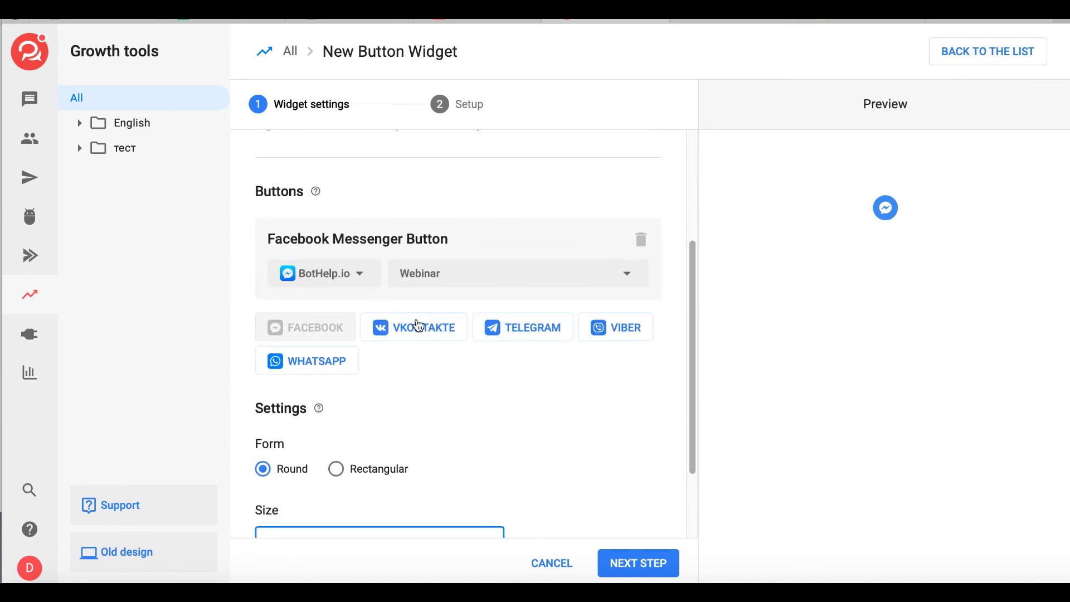
Step: Add a Telegram button to the widget, using the BotHelp Eng channel and the BotHelp Official Eng flow
{"action": "left_click", "coordinate": [517, 325]}
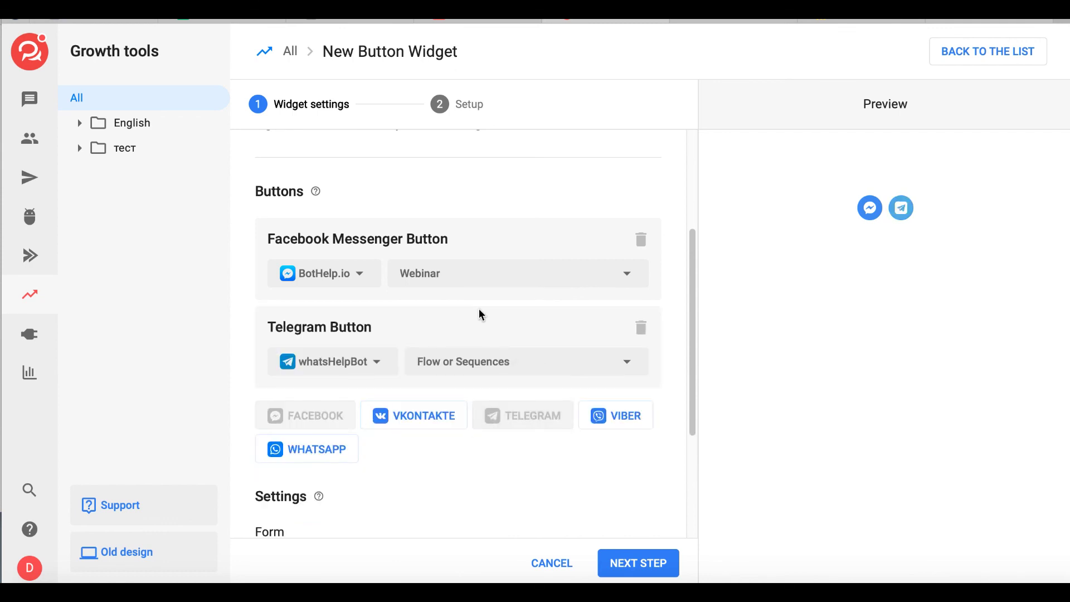
{"action": "left_click", "coordinate": [337, 363]}
{"action": "left_click", "coordinate": [336, 326]}
{"action": "left_click", "coordinate": [466, 369]}
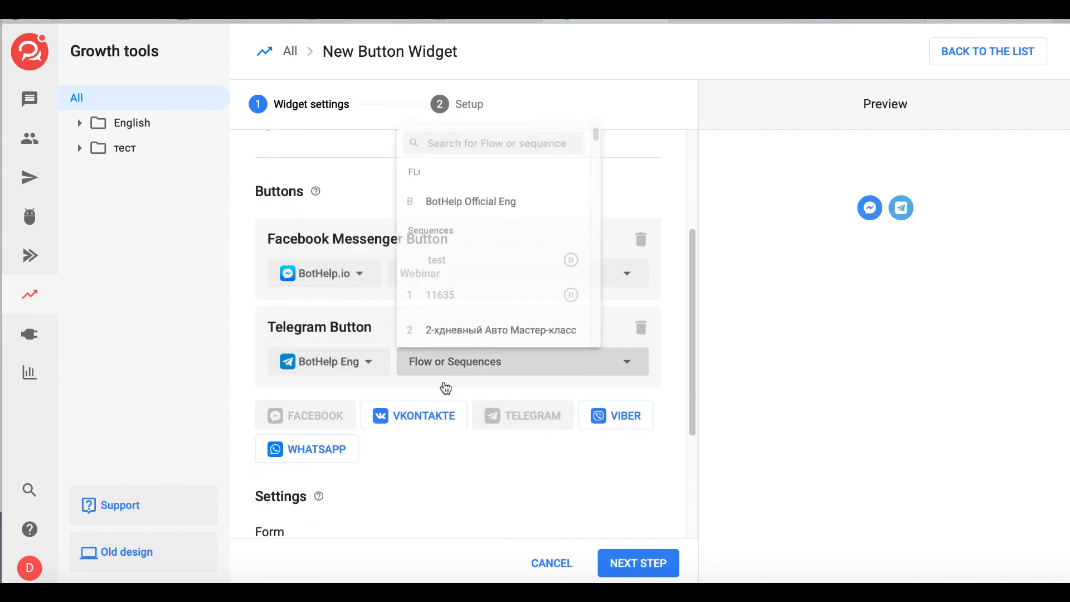
{"action": "left_click", "coordinate": [481, 193]}
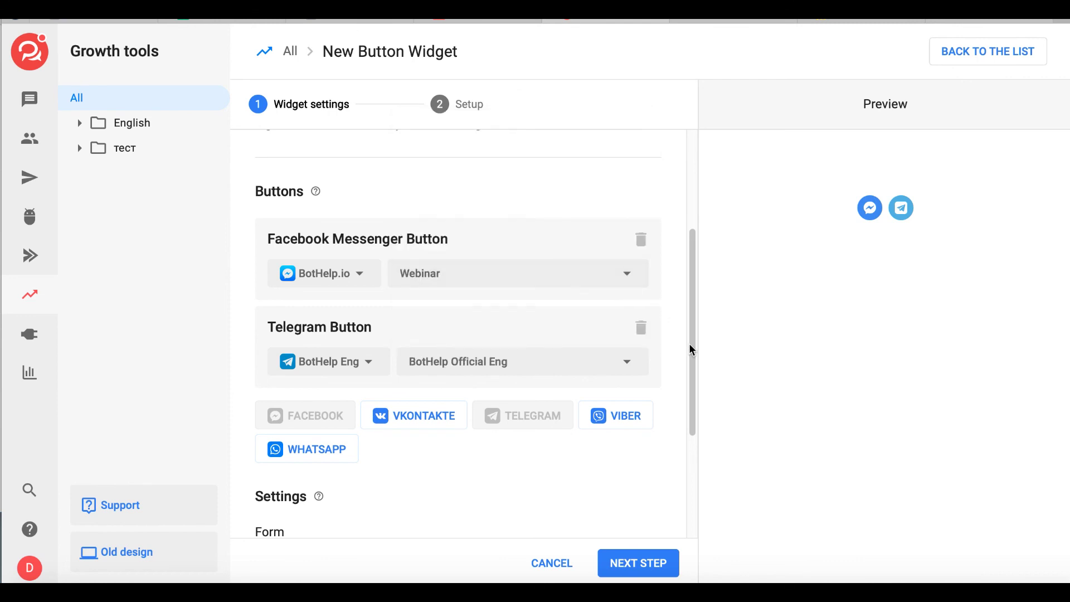
Step: Add a WhatsApp button to the widget, using the BotHelp Official channel and the BotHelp Official Eng flow
{"action": "scroll", "coordinate": [690, 357], "scroll_direction": "down", "scroll_amount": 1}
{"action": "scroll", "coordinate": [692, 384], "scroll_direction": "down", "scroll_amount": 3}
{"action": "left_click", "coordinate": [314, 363]}
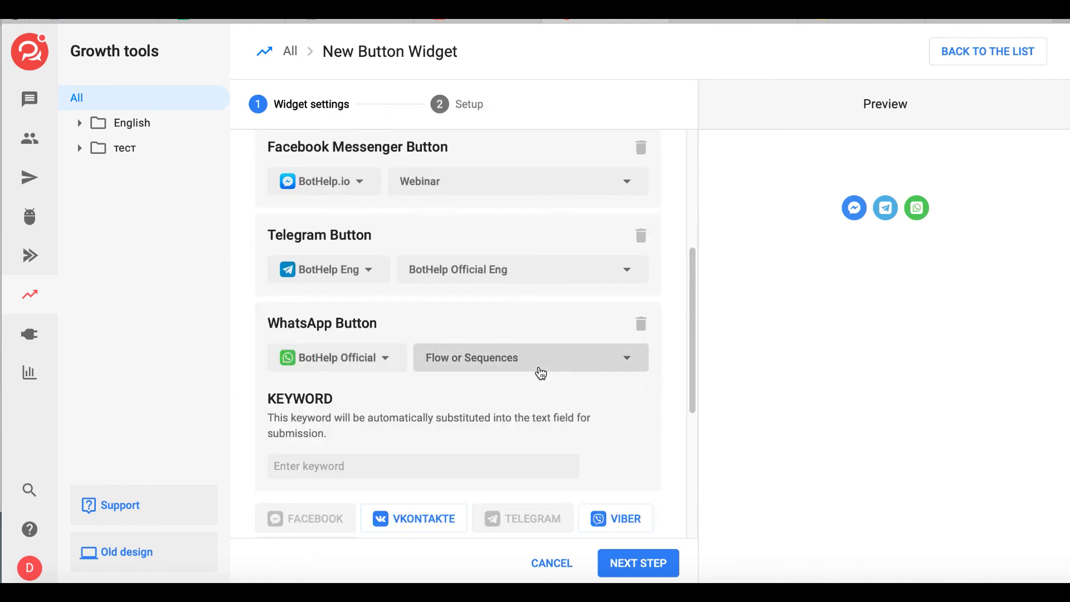
{"action": "left_click", "coordinate": [540, 369]}
{"action": "left_click", "coordinate": [514, 199]}
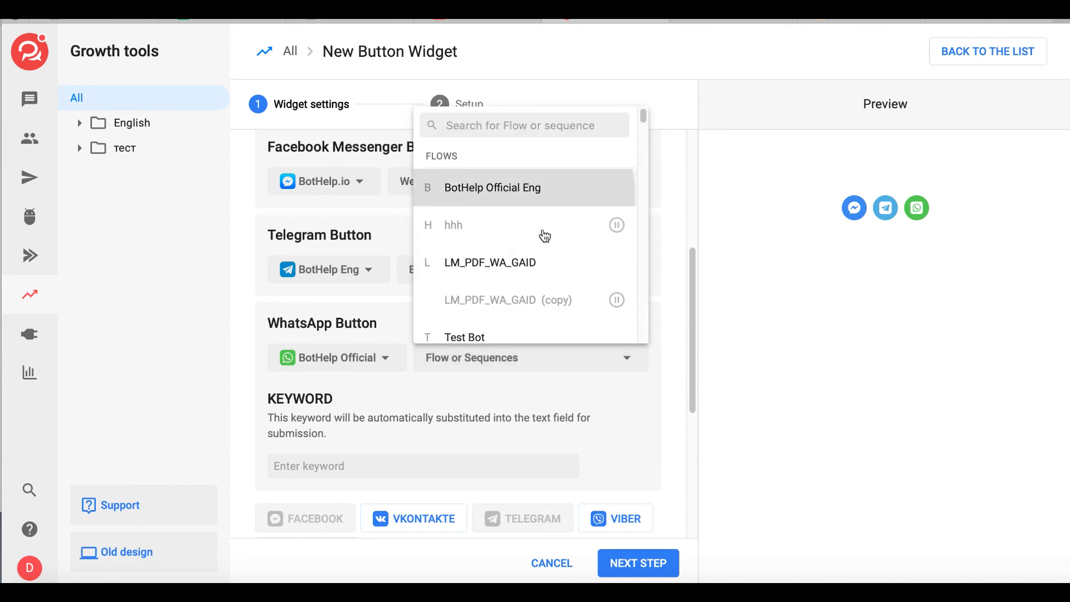
Step: Set the form of the widget's buttons to Rectangular and their location type to Vertically
{"action": "left_click_drag", "start_coordinate": [692, 346], "coordinate": [690, 460]}
{"action": "left_click", "coordinate": [359, 396]}
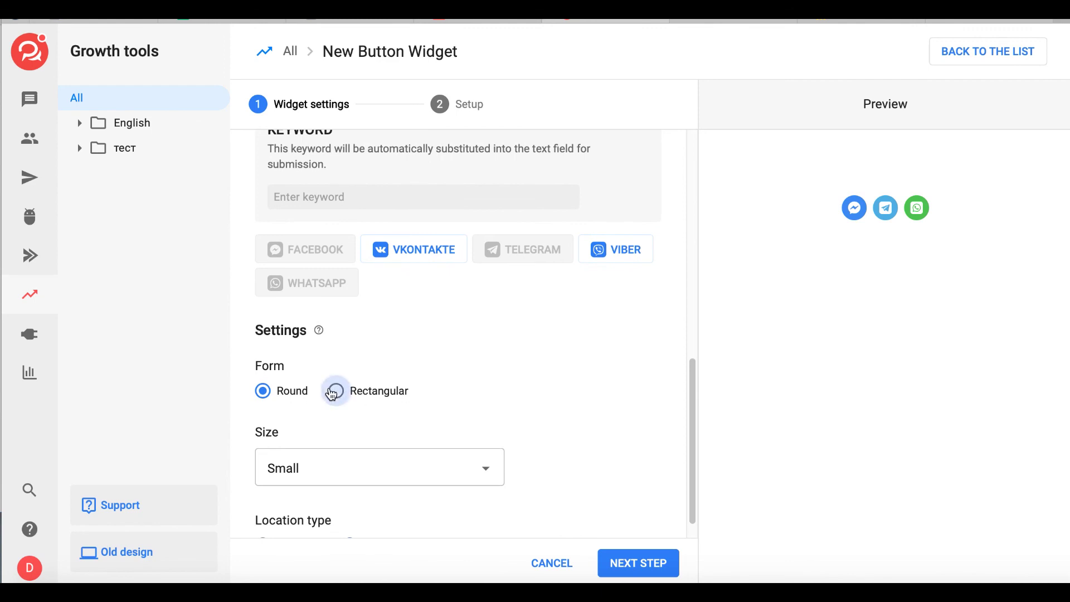
{"action": "left_click_drag", "start_coordinate": [694, 471], "coordinate": [693, 501]}
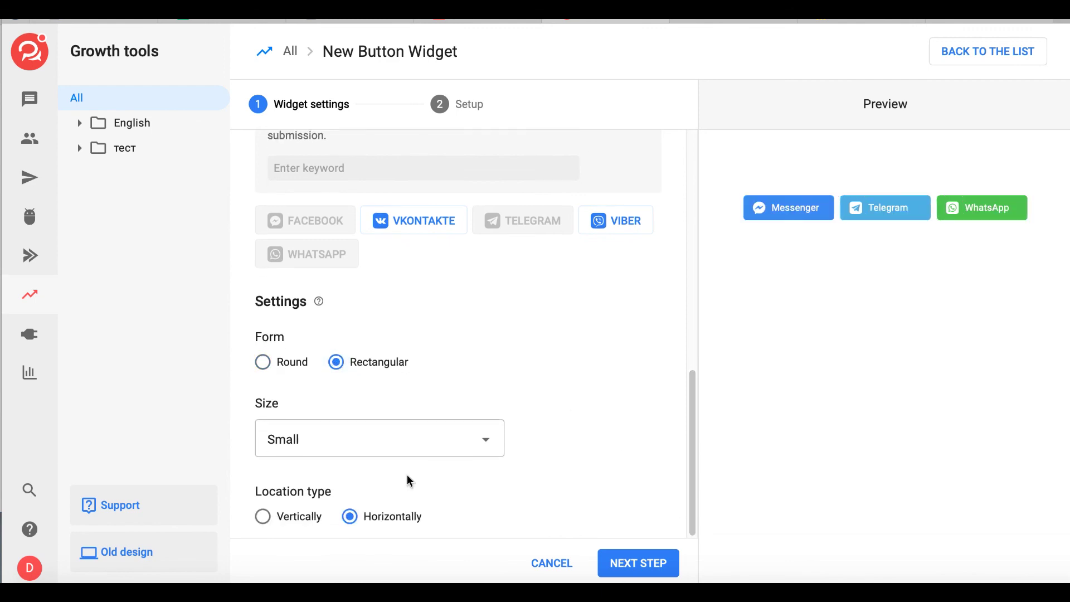
{"action": "left_click", "coordinate": [264, 519]}
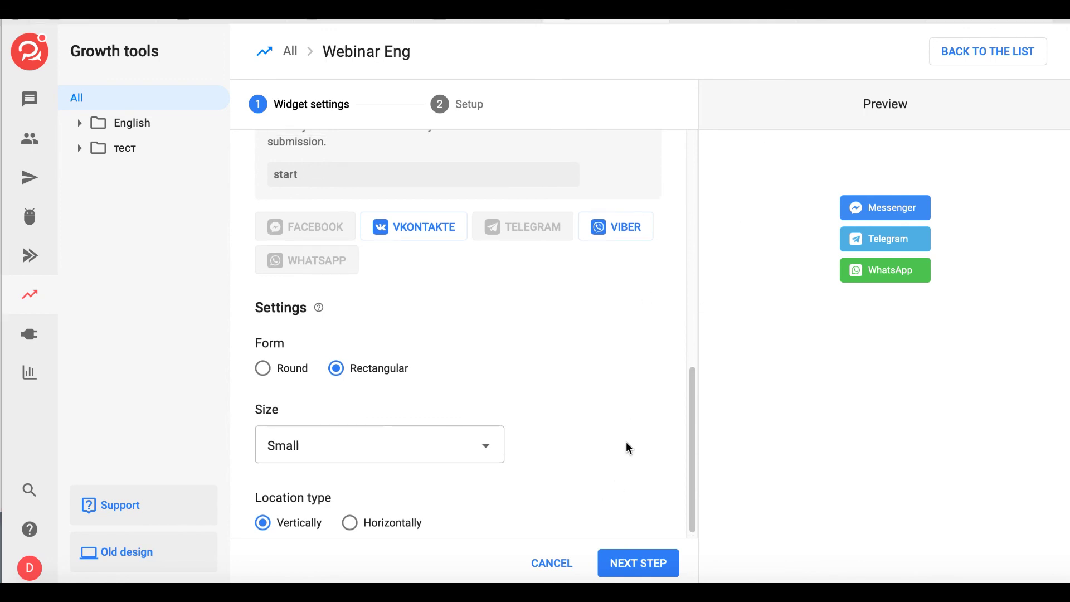
Step: Proceed to the widget's setup stage and copy the BotHelp script code for the website's <head>
{"action": "left_click", "coordinate": [629, 570]}
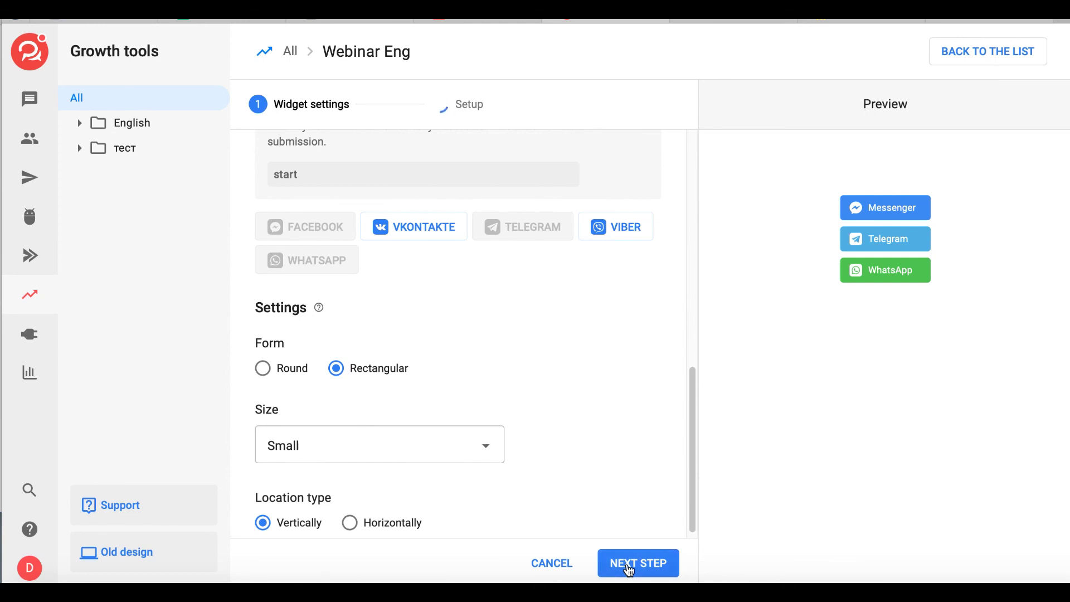
{"action": "left_click_drag", "start_coordinate": [693, 269], "coordinate": [700, 332]}
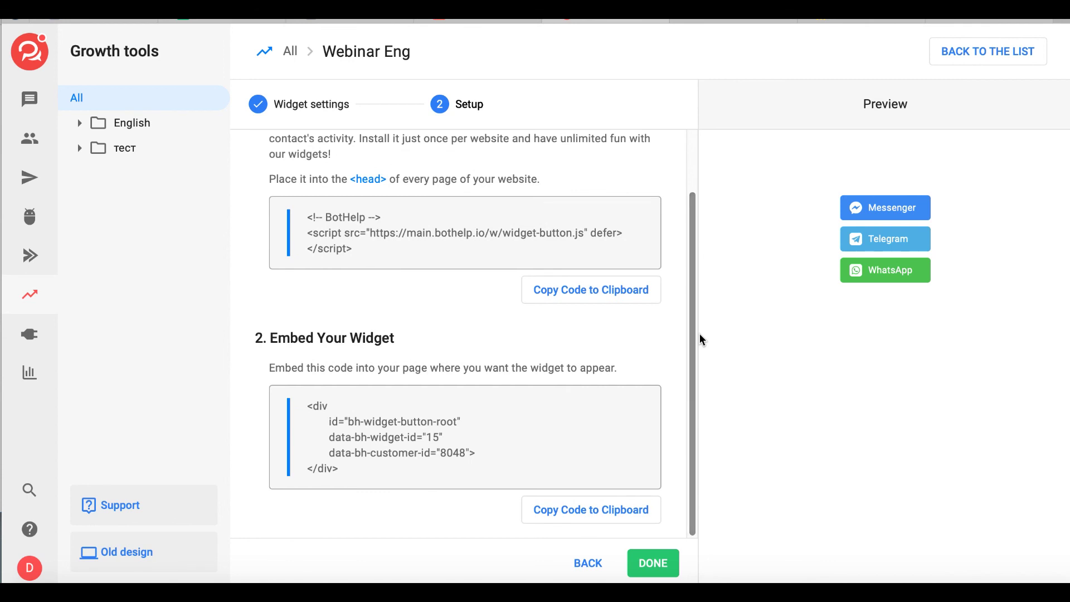
{"action": "left_click", "coordinate": [594, 295]}
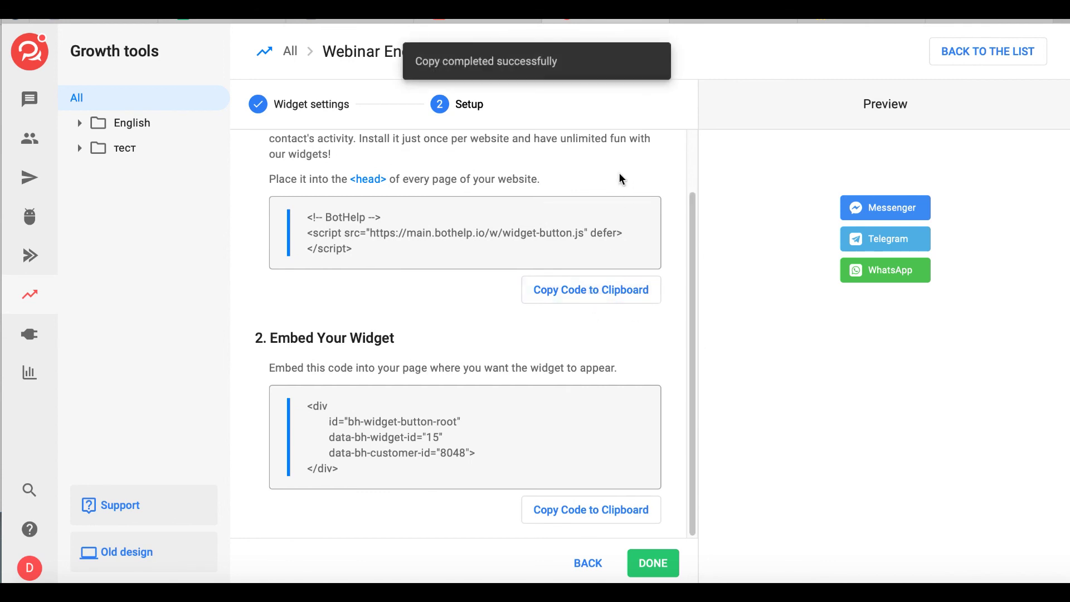